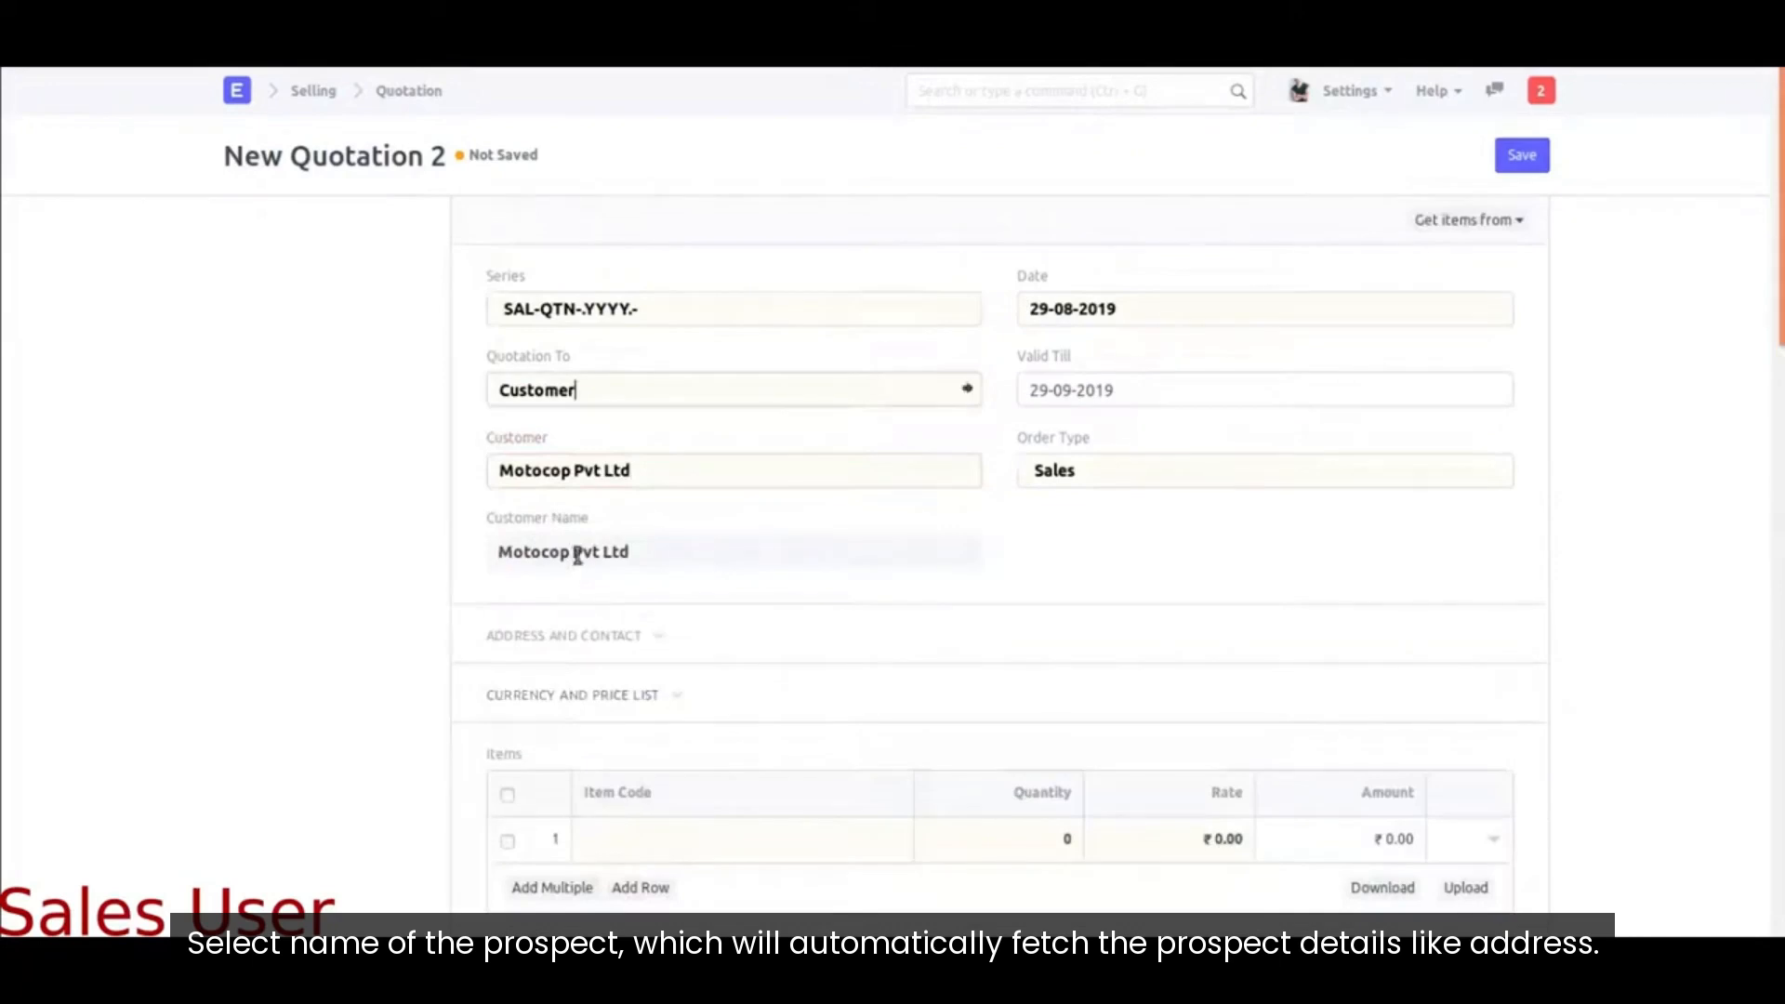
# Step: Review the quotation's address and contact details and its currency and price list settings
pyautogui.click(584, 633)
pyautogui.scroll(-3, 728, 713)
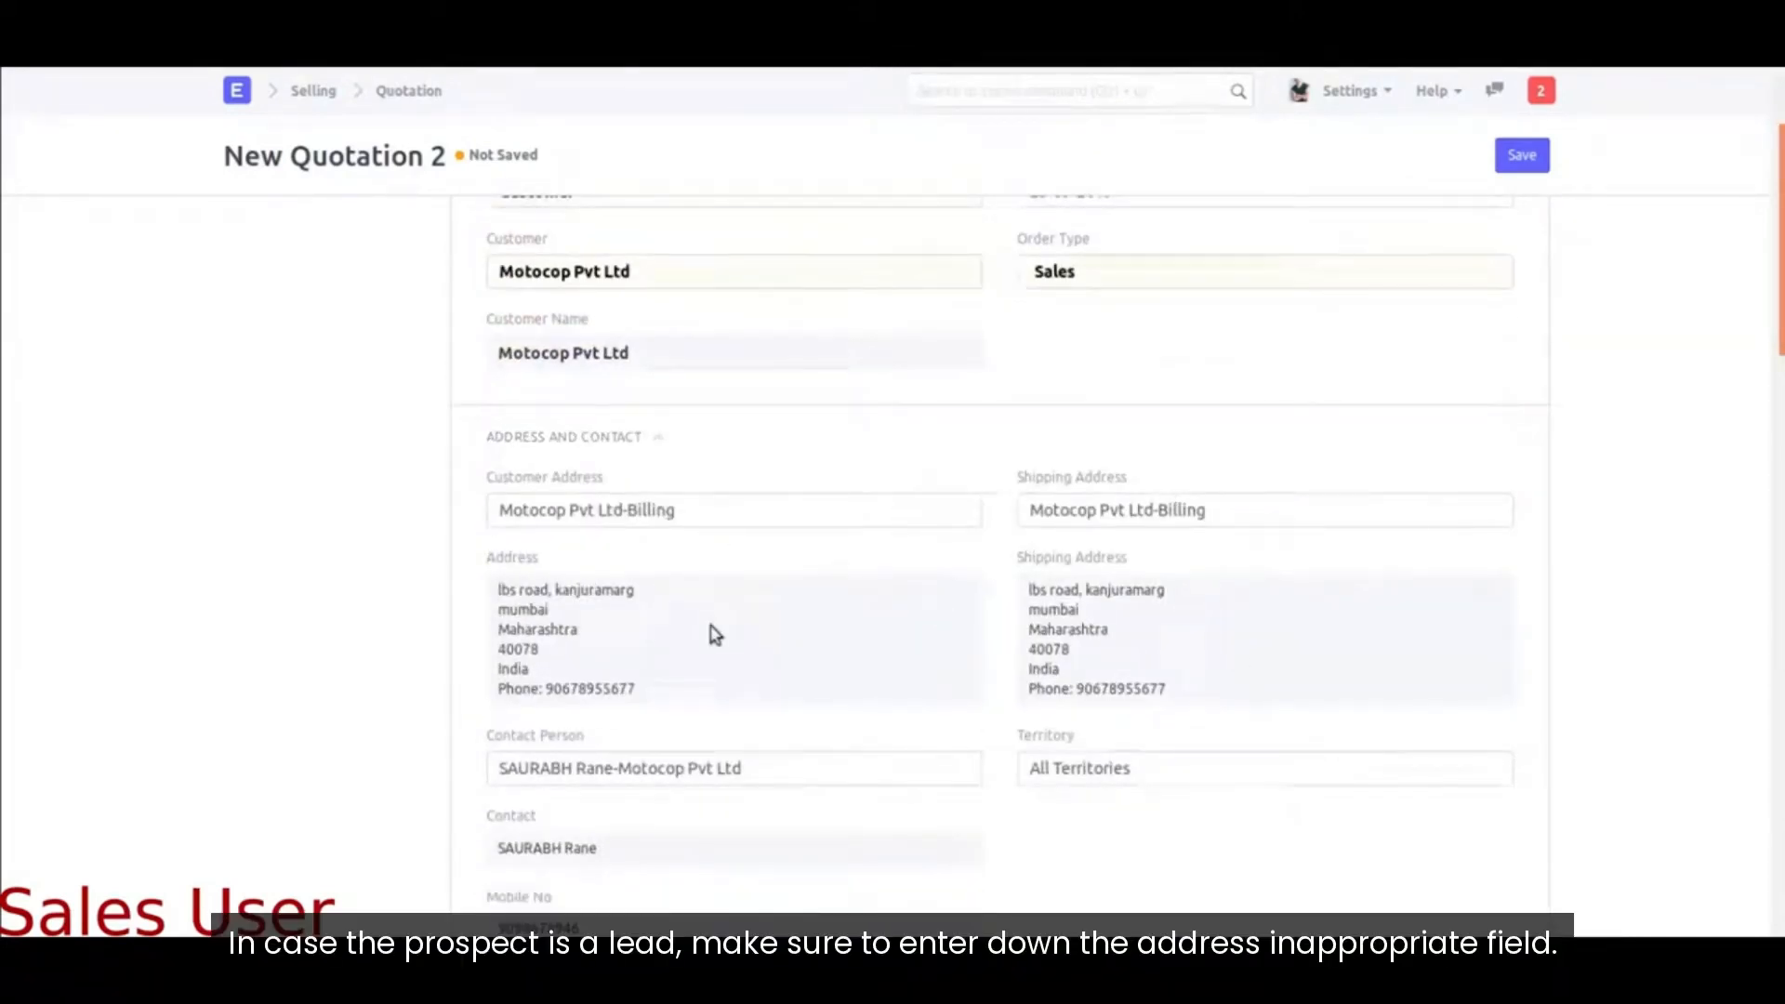
pyautogui.scroll(-4, 715, 632)
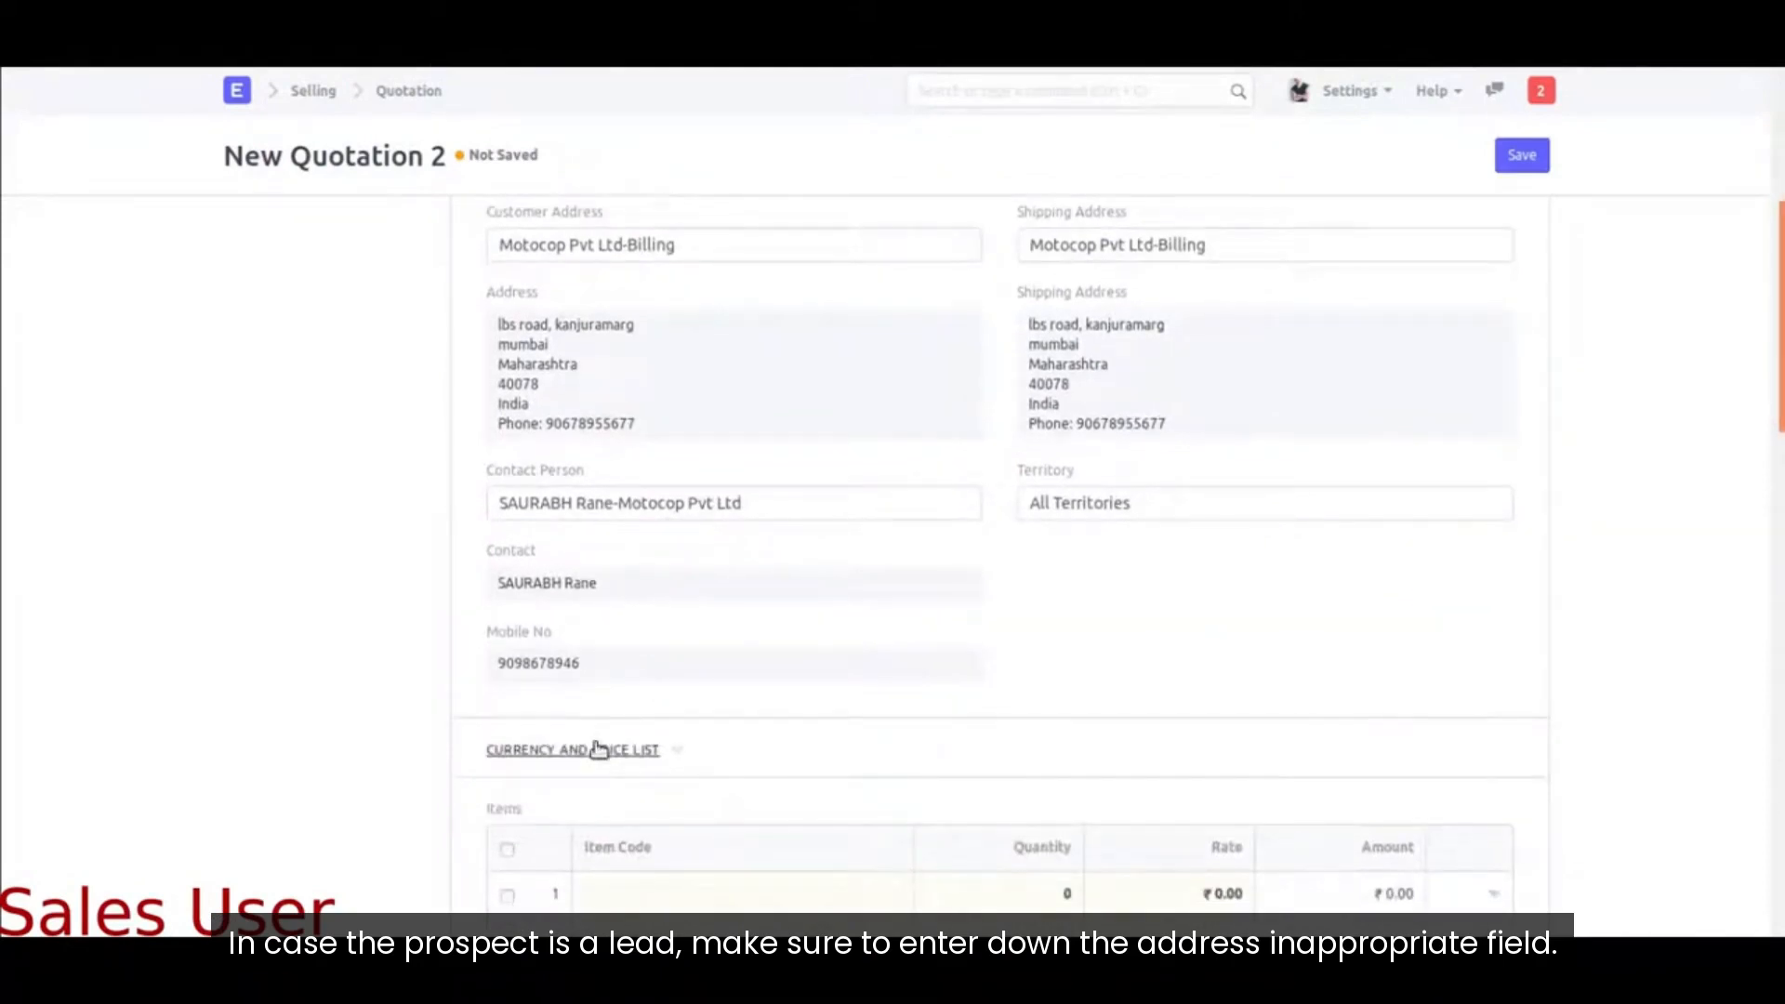
pyautogui.scroll(-4, 597, 743)
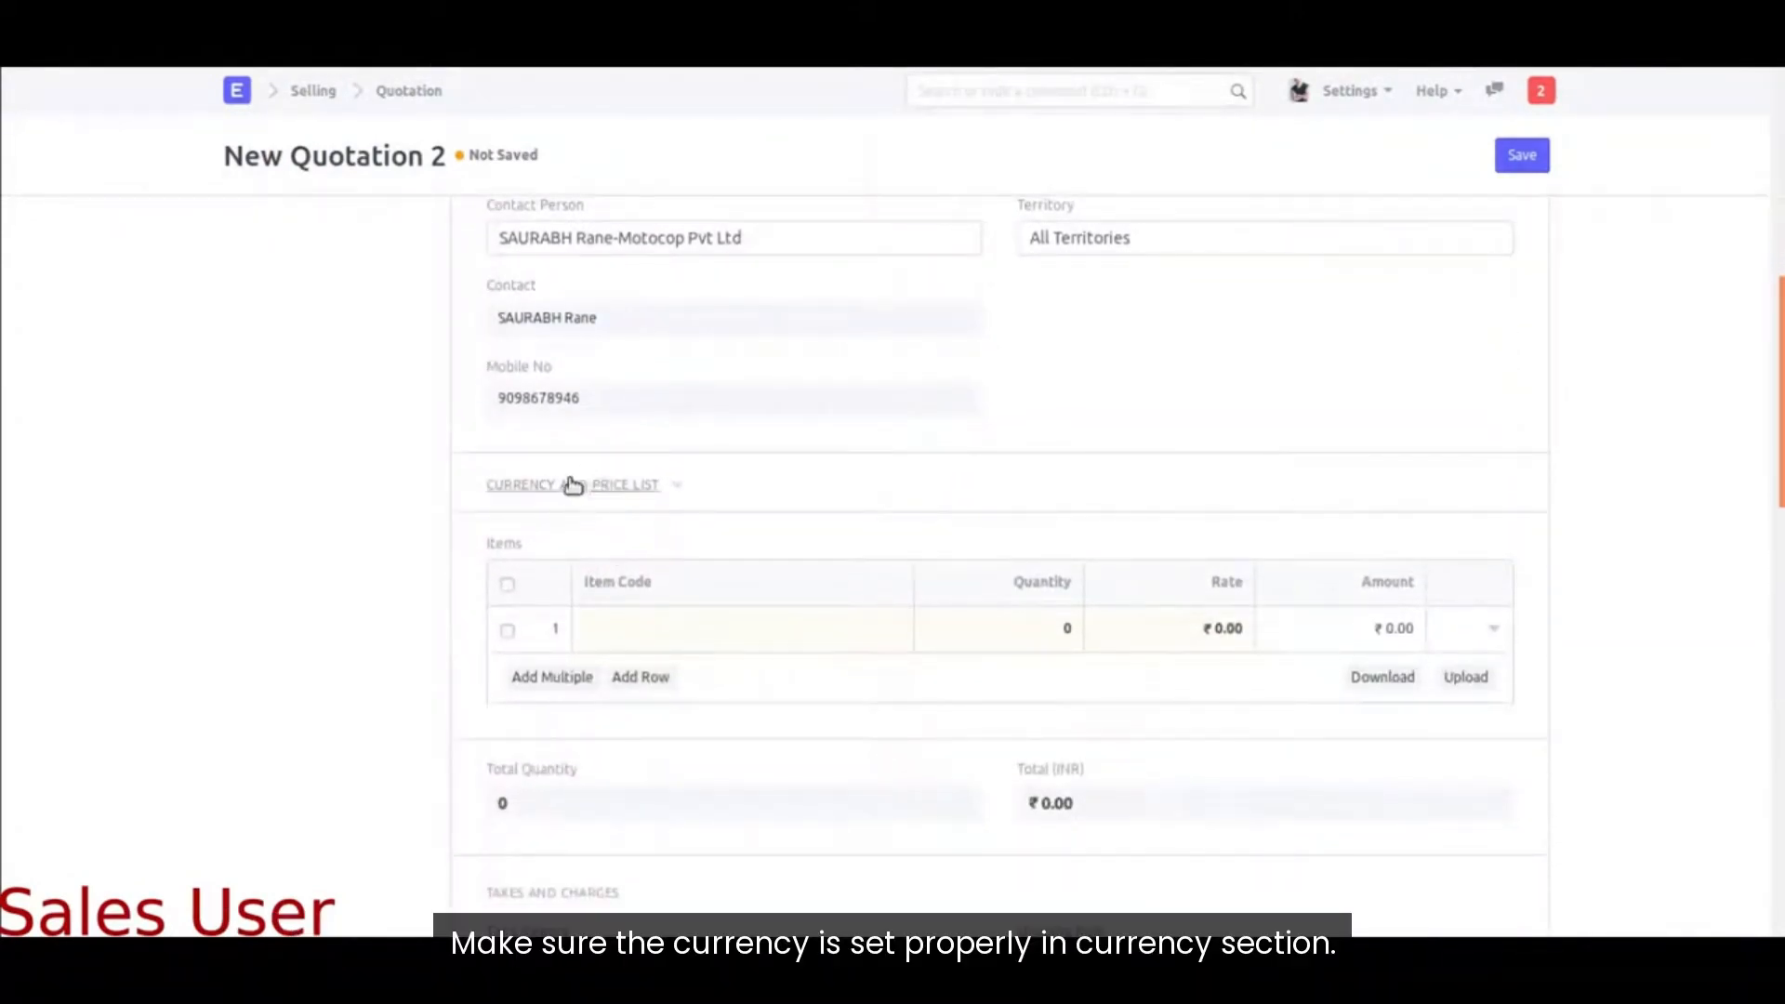
pyautogui.click(617, 487)
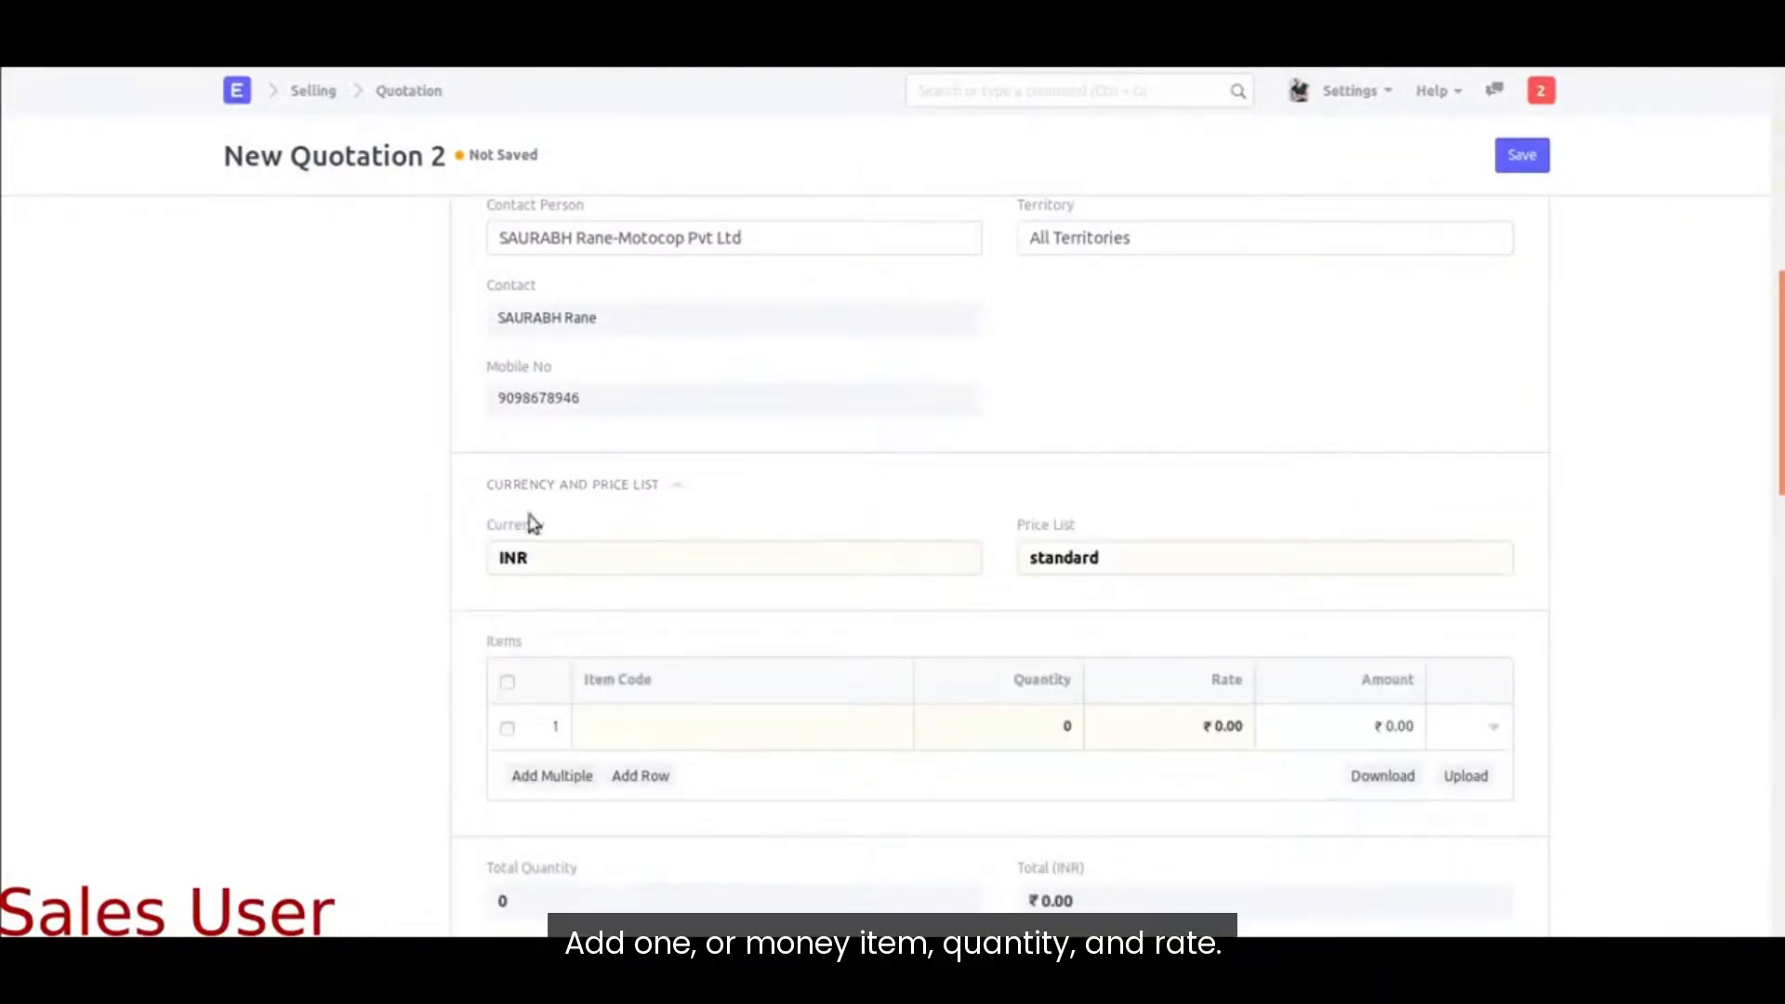
# Step: Fill the first item row with item 091901 (Braking Sensor), quantity 2, at a rate of 55,000
pyautogui.scroll(-2, 661, 594)
pyautogui.click(653, 596)
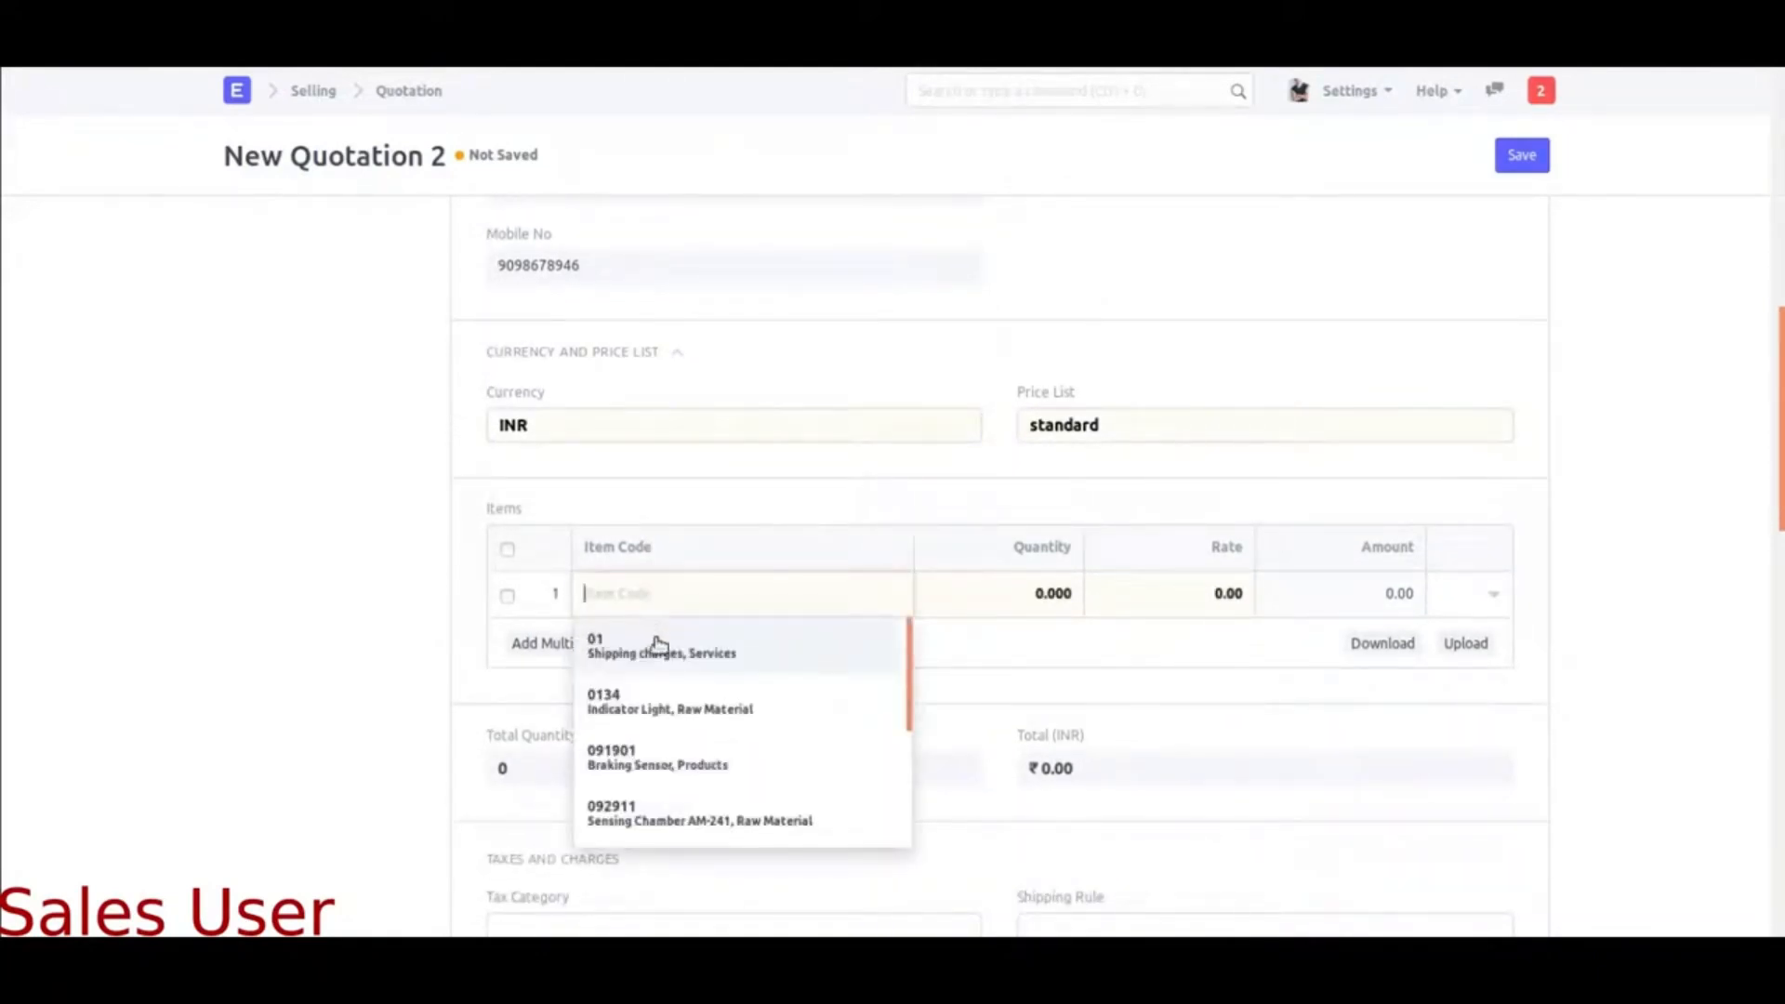
pyautogui.click(666, 773)
pyautogui.scroll(8, 1047, 606)
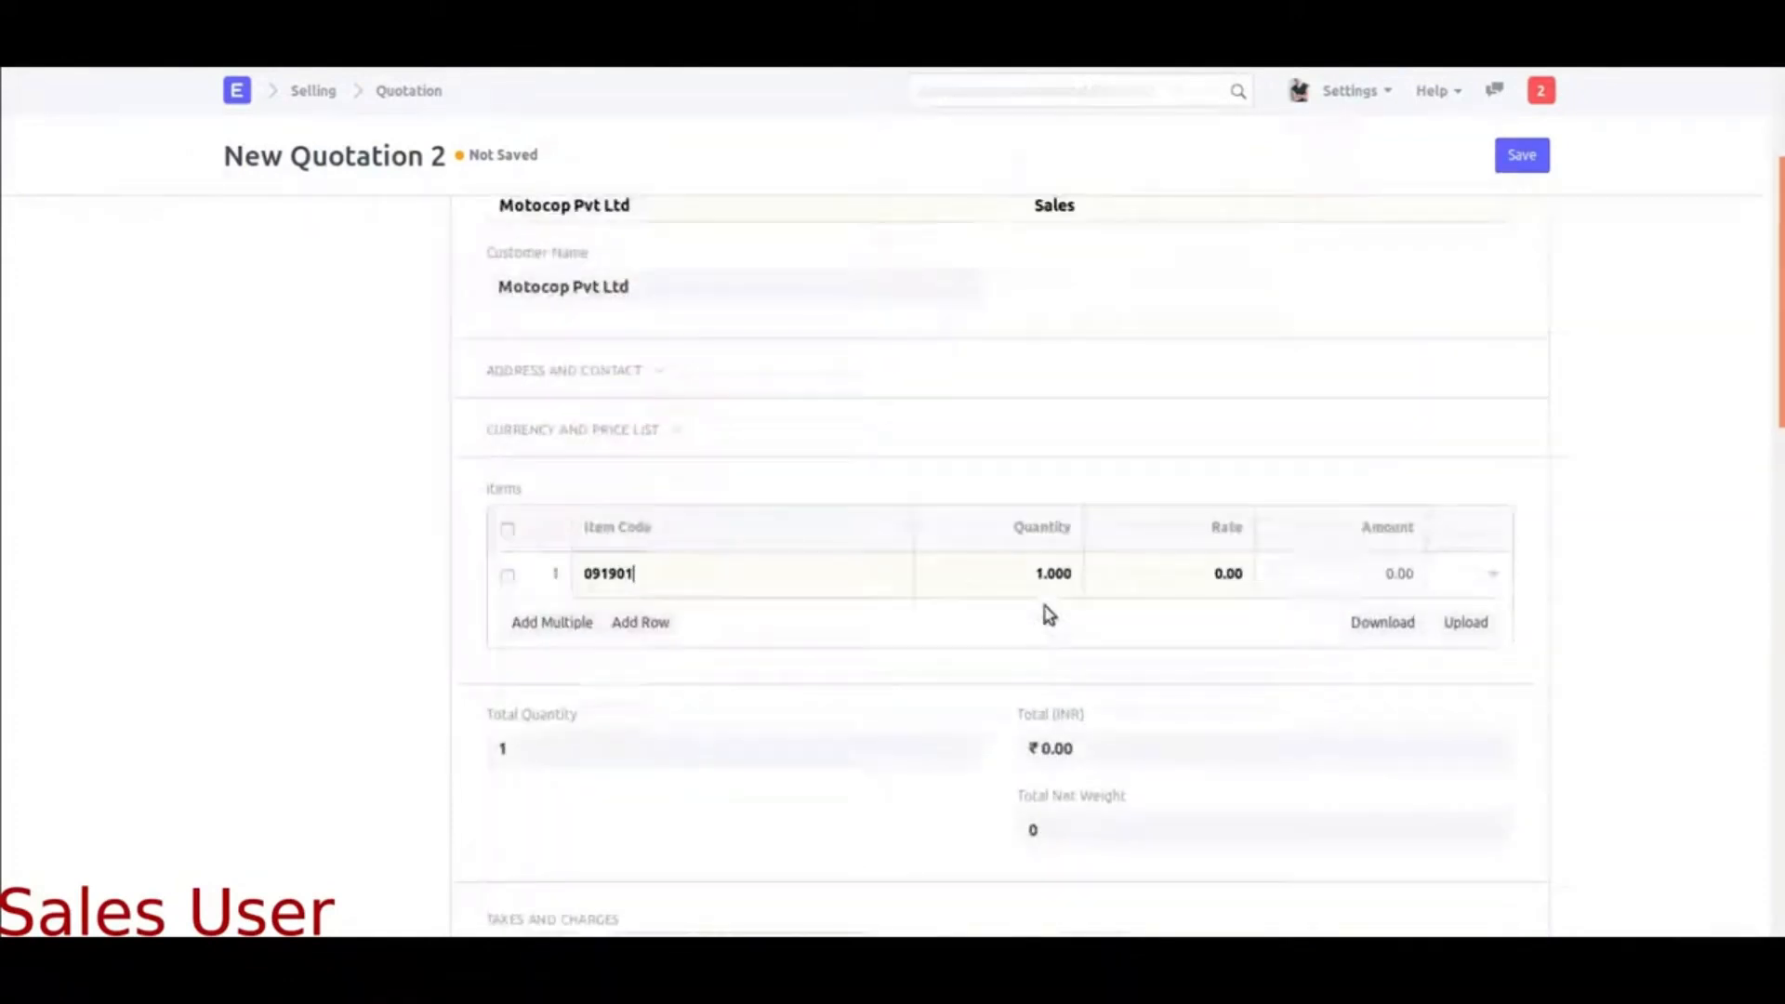
pyautogui.moveTo(1029, 769); pyautogui.dragTo(1073, 768)
pyautogui.write('2')
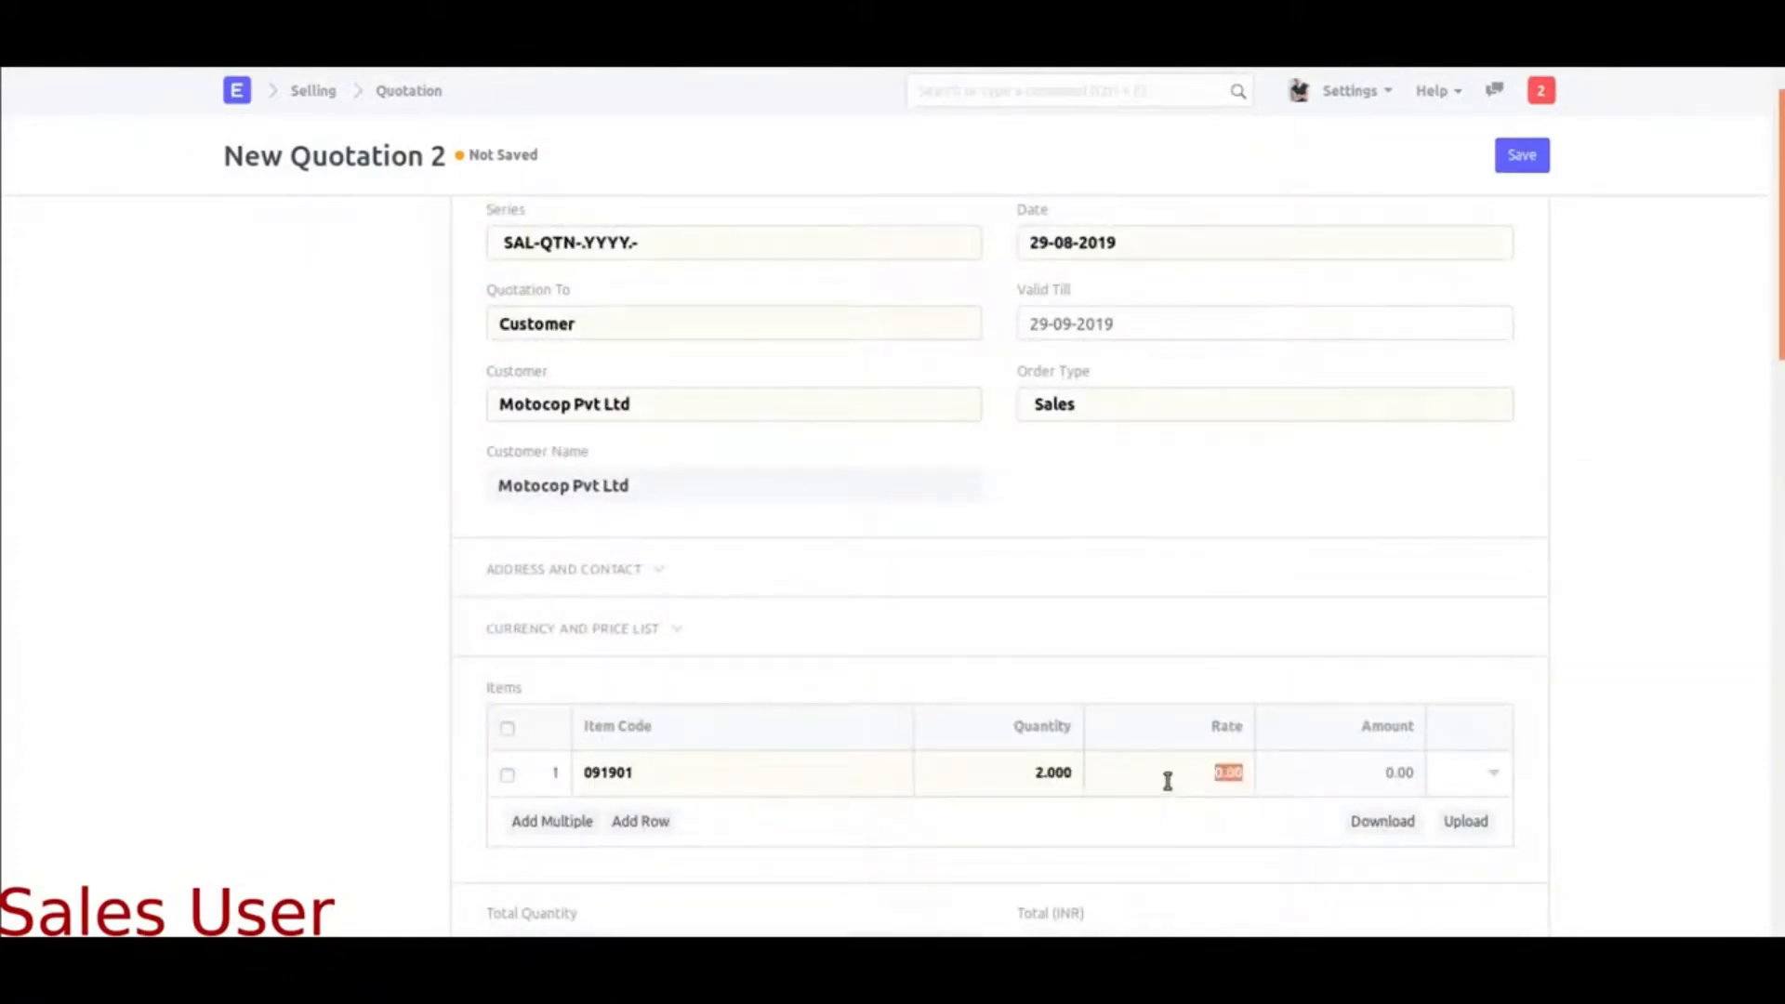
pyautogui.click(1524, 679)
# Step: Check the quotation's taxes and totals, apply the "sample Terms and COndition" terms, and save the quotation
pyautogui.scroll(-7, 1324, 768)
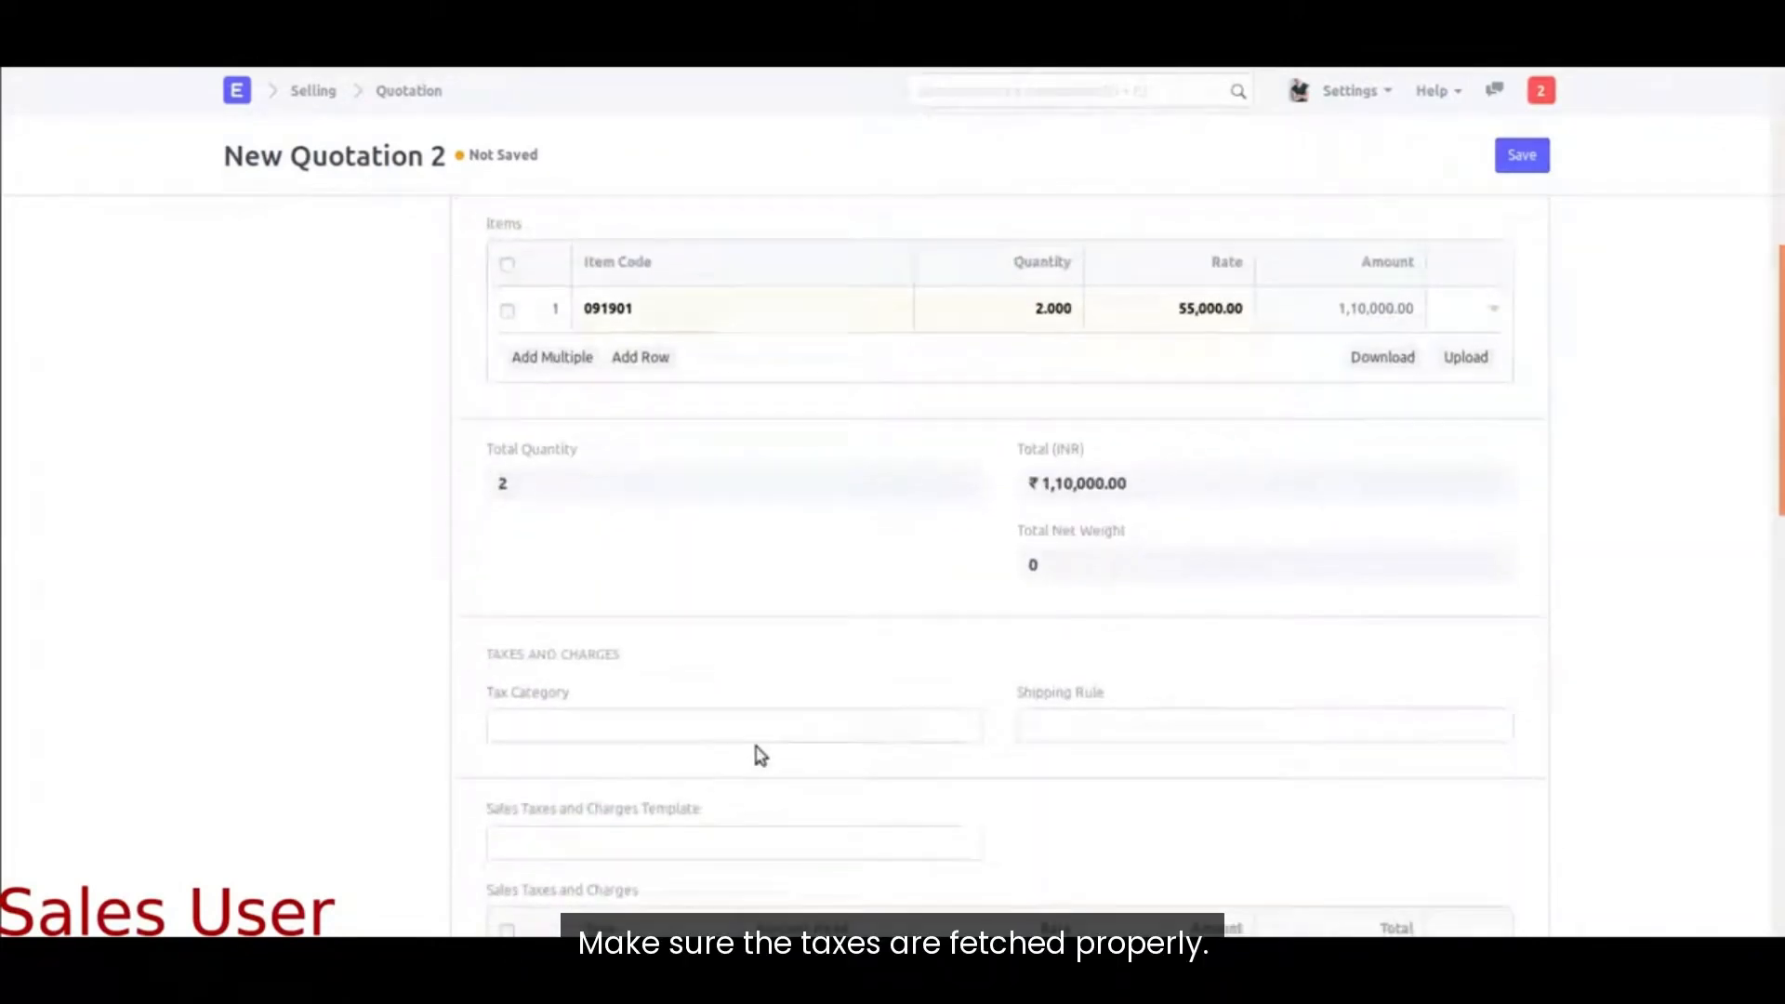
pyautogui.scroll(-1, 660, 752)
pyautogui.scroll(-5, 1225, 783)
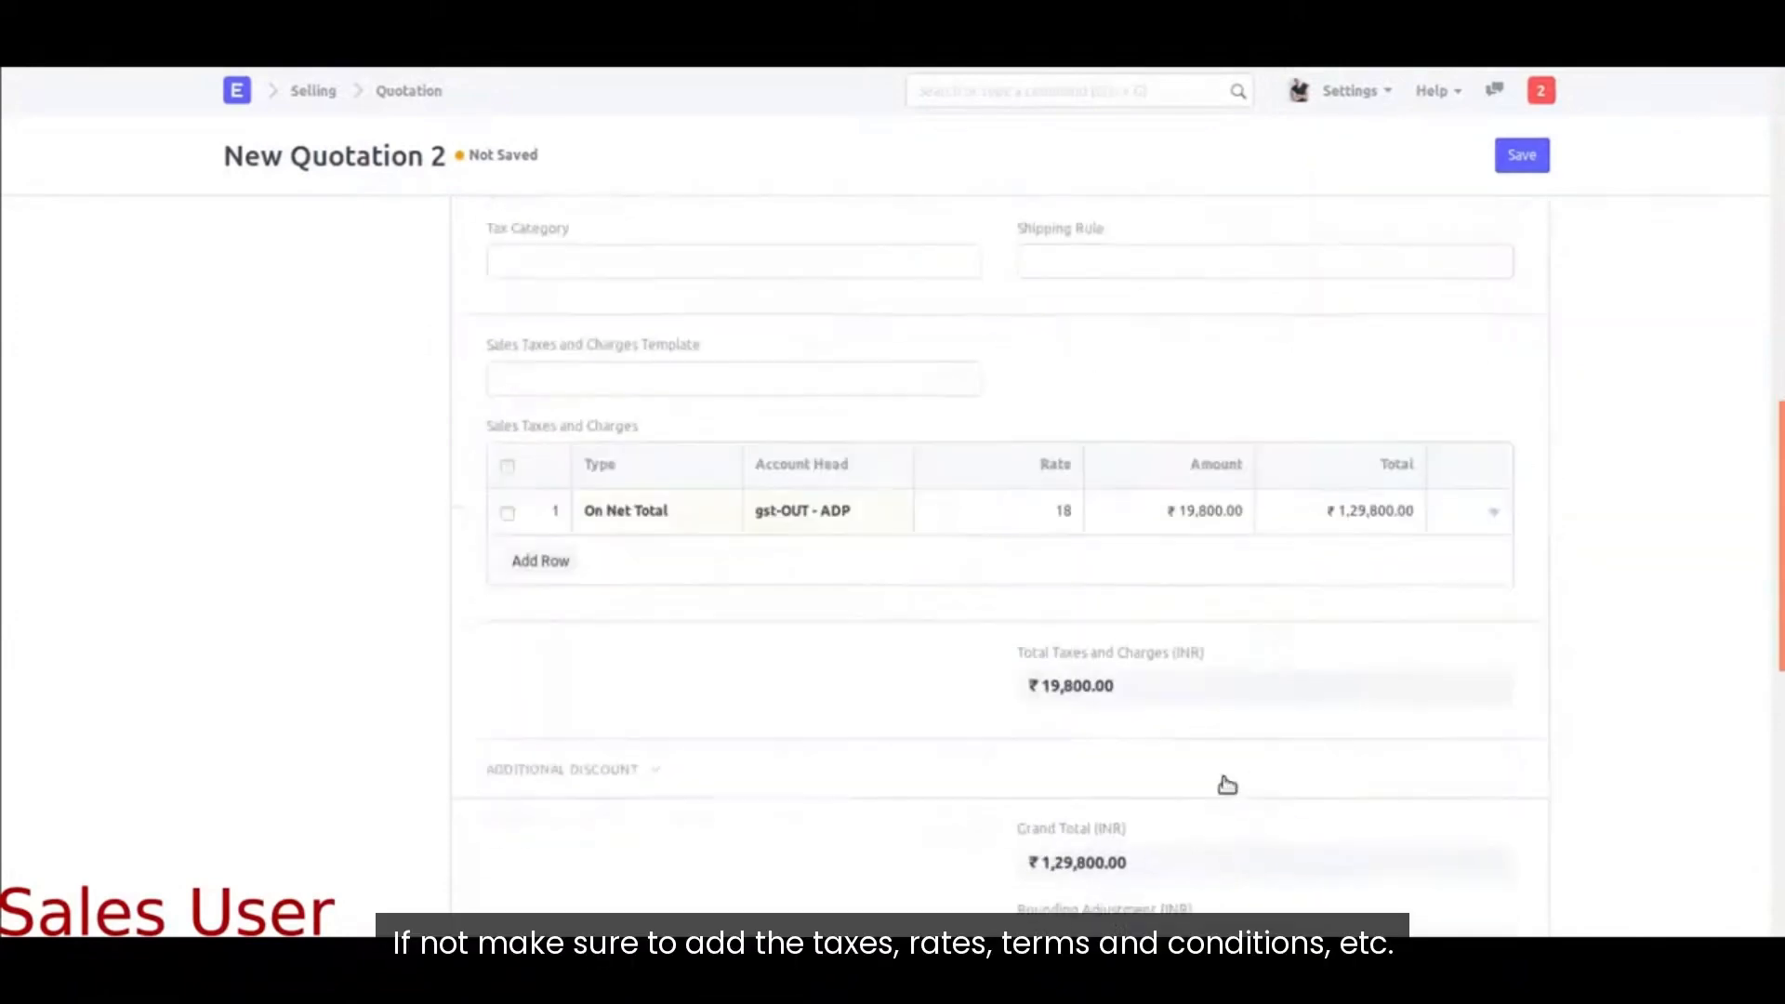
pyautogui.scroll(-1, 1218, 788)
pyautogui.scroll(-3, 625, 466)
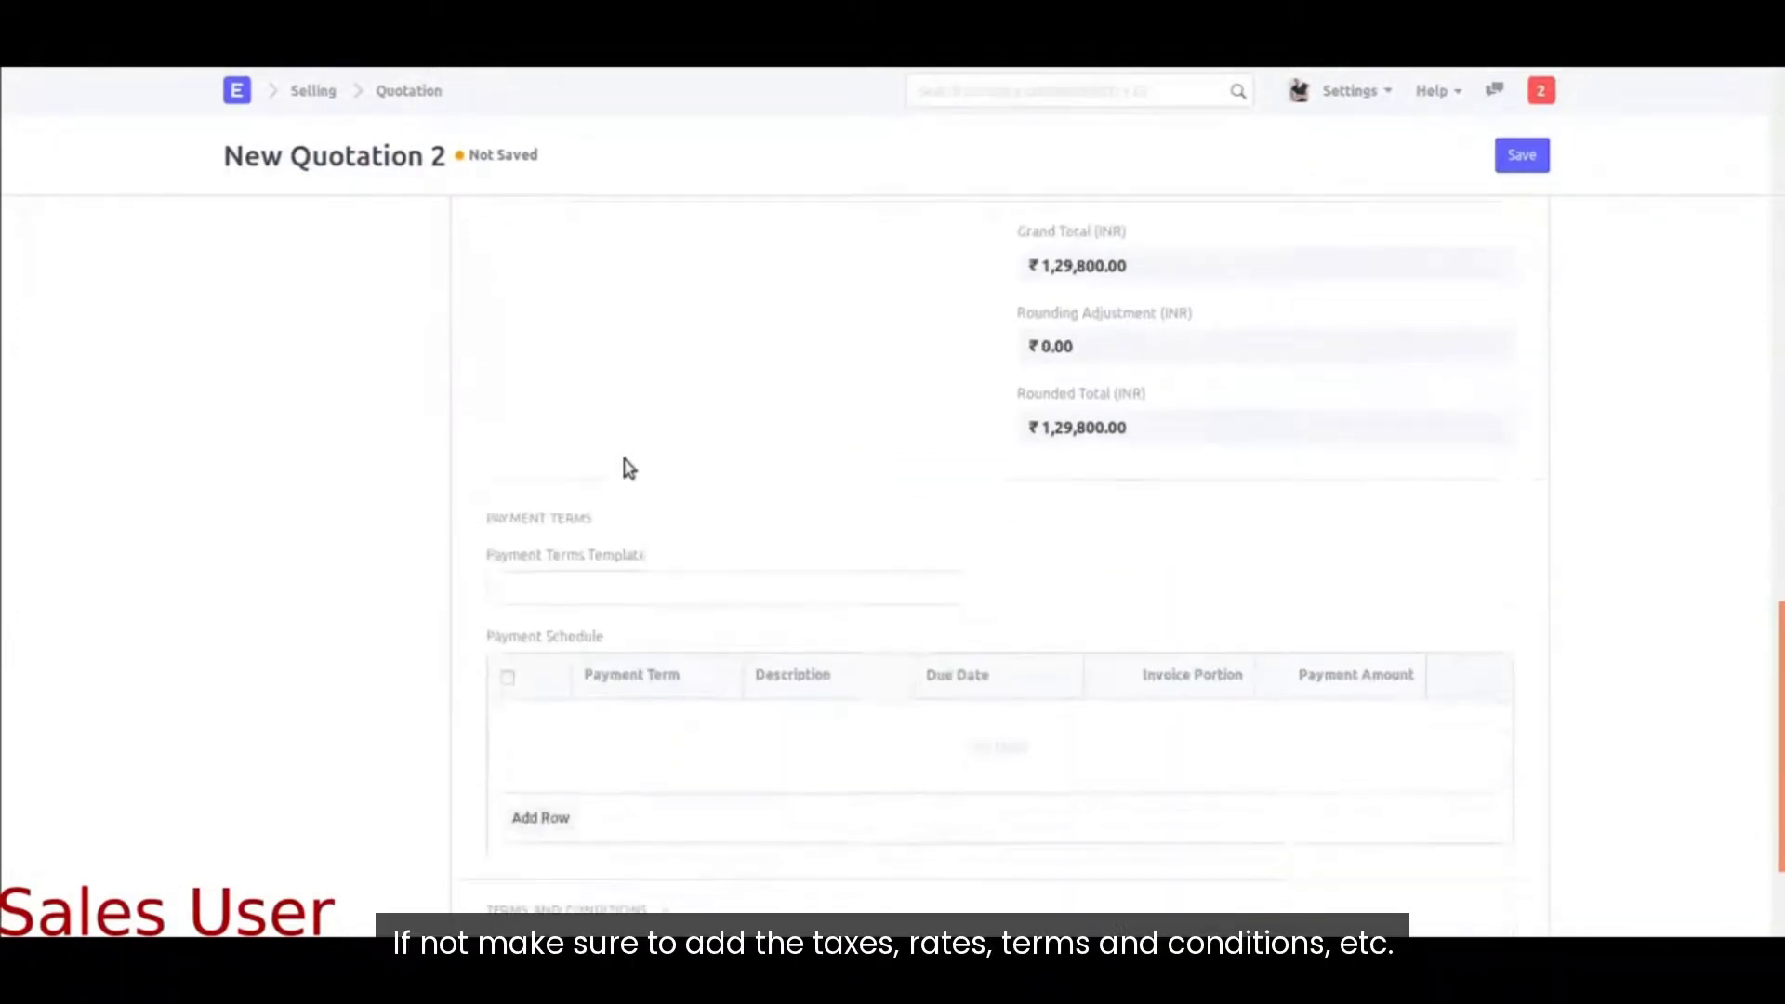
pyautogui.scroll(-1, 626, 466)
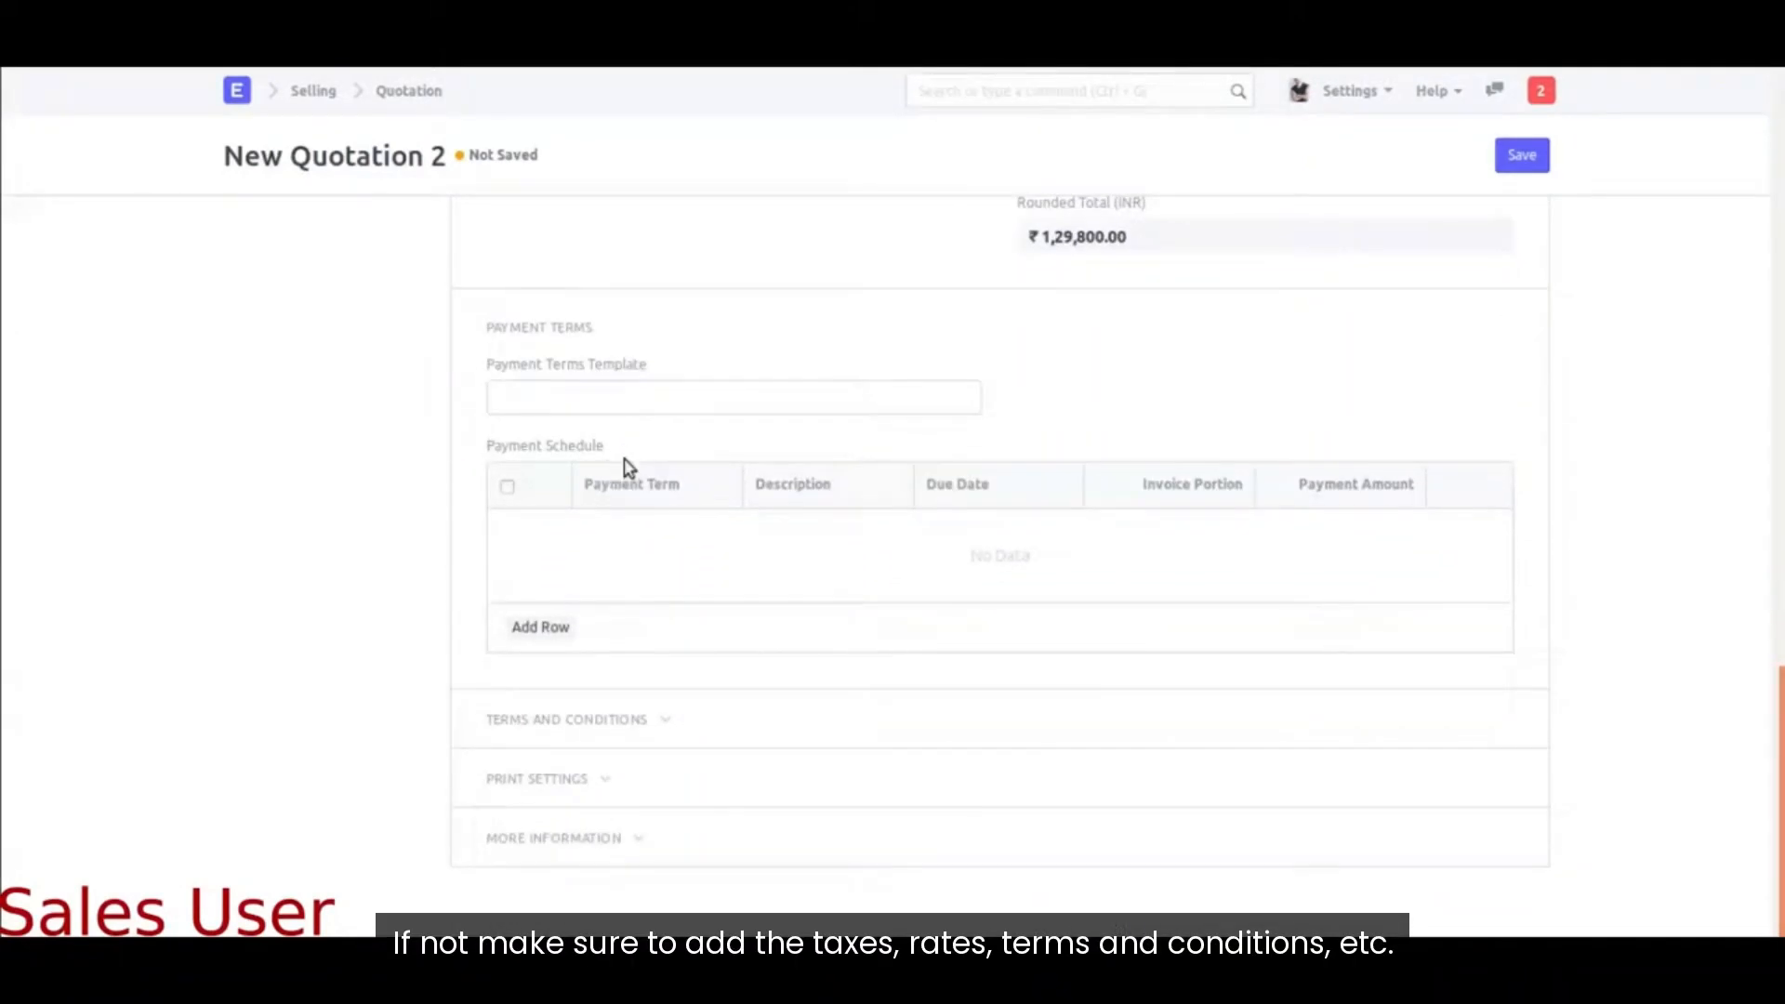
pyautogui.click(584, 721)
pyautogui.scroll(-2, 592, 543)
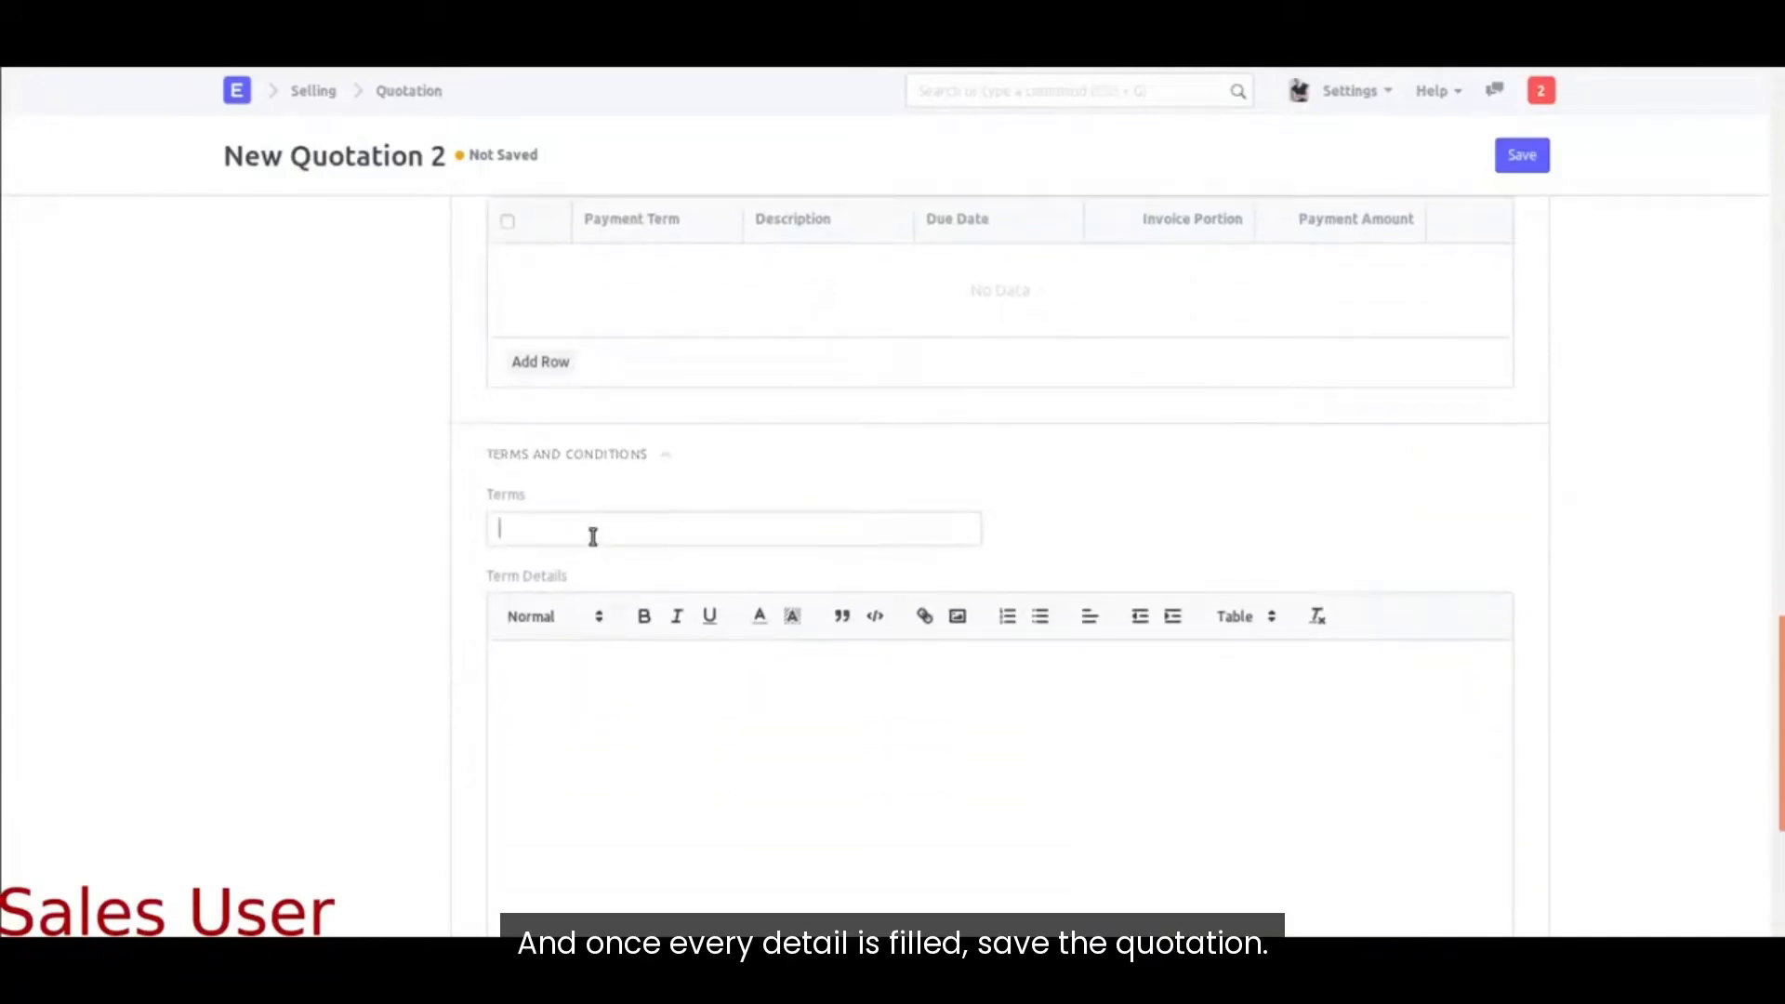
pyautogui.click(572, 569)
pyautogui.scroll(-2, 577, 577)
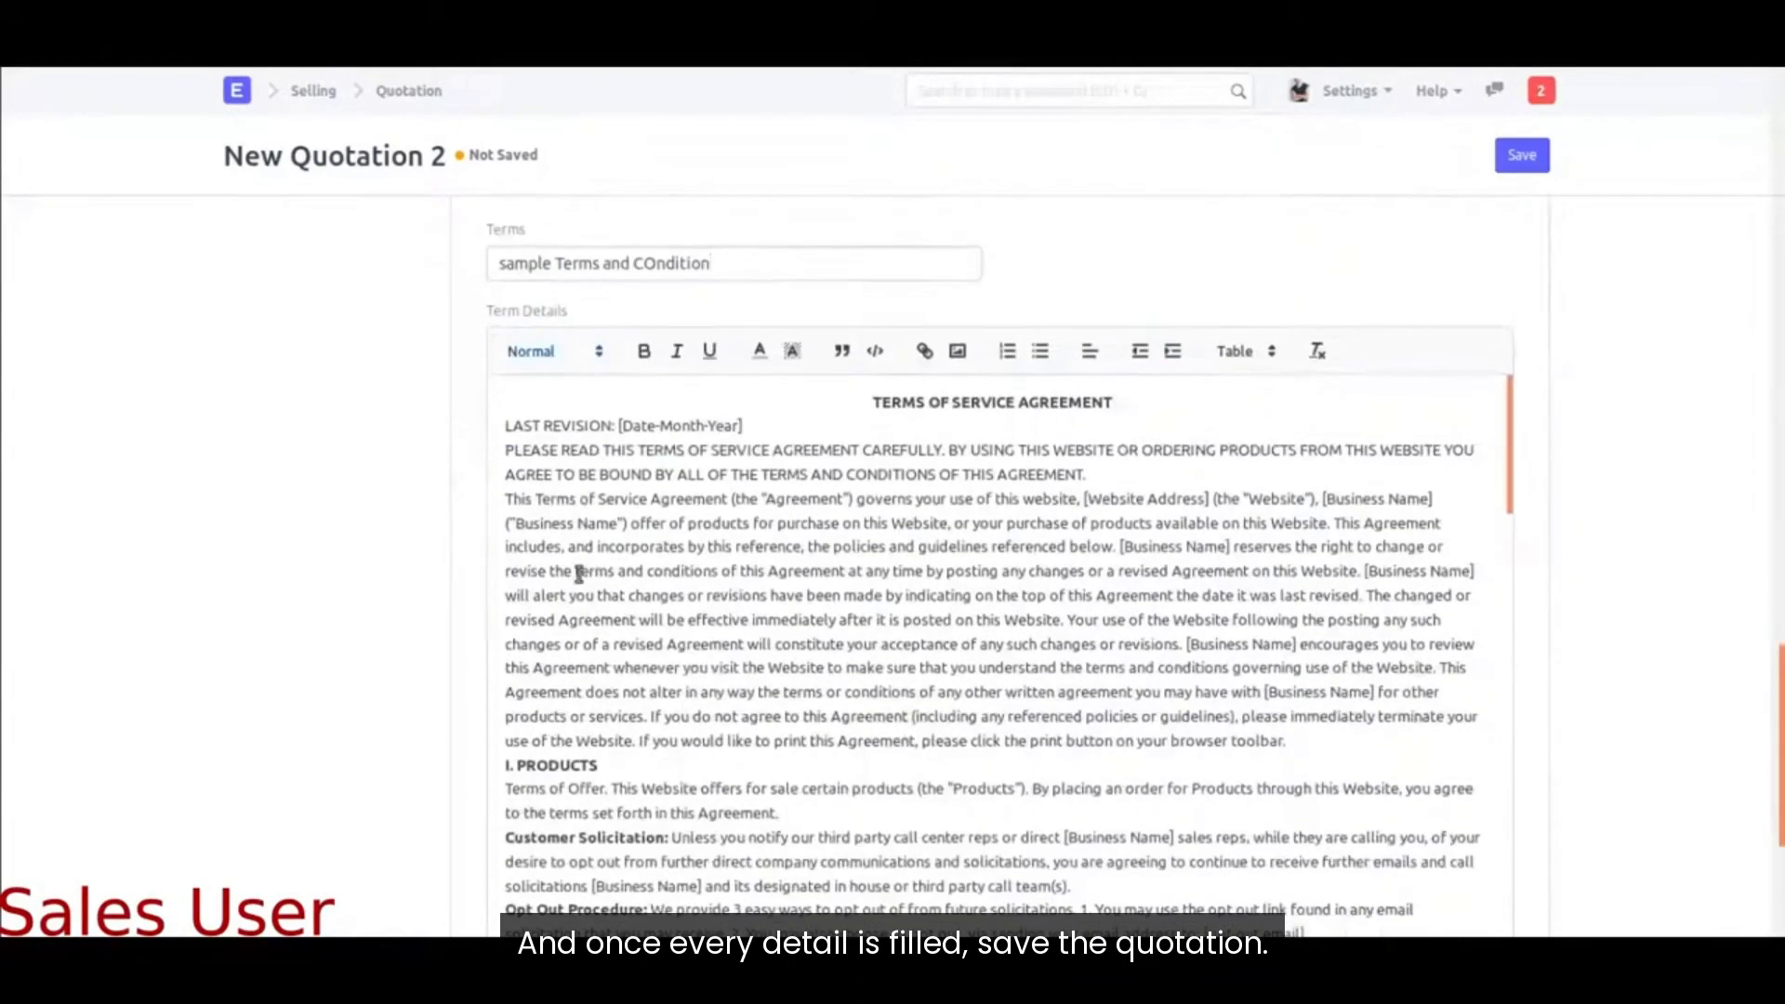
pyautogui.click(1519, 155)
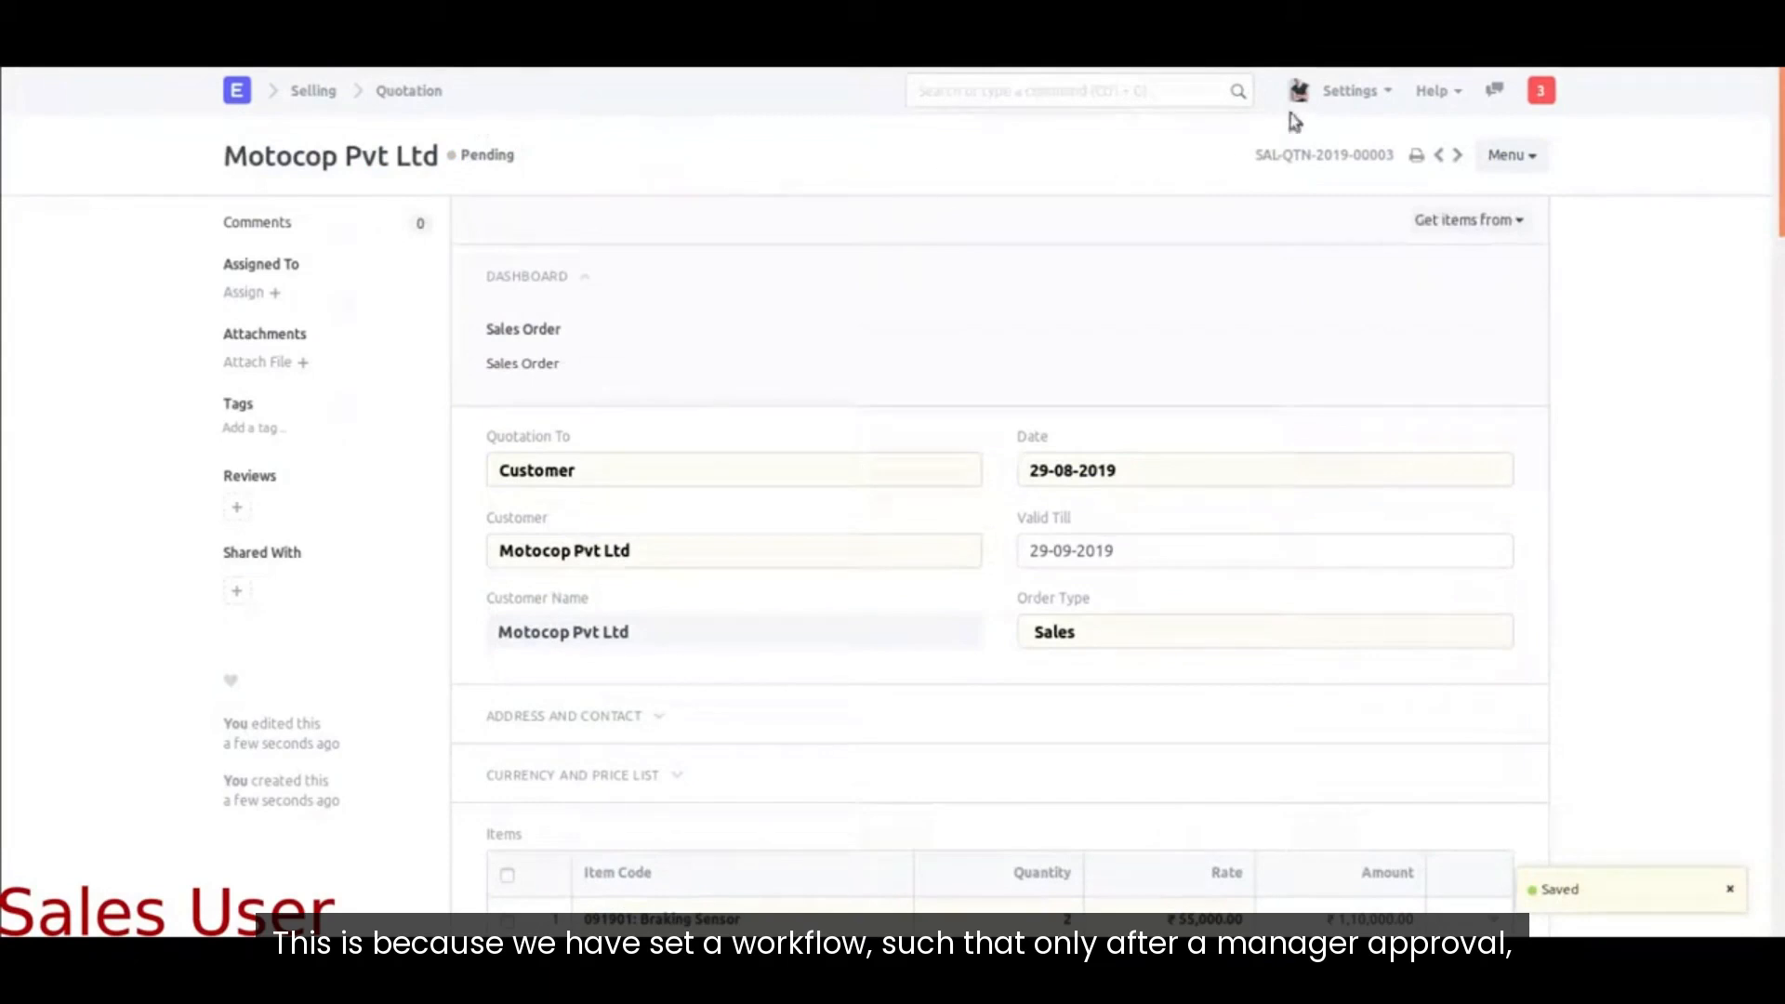
# Step: Switch to the sales manager account and open the pending Motocop Pvt Ltd quotation
pyautogui.click(1348, 90)
pyautogui.click(1274, 511)
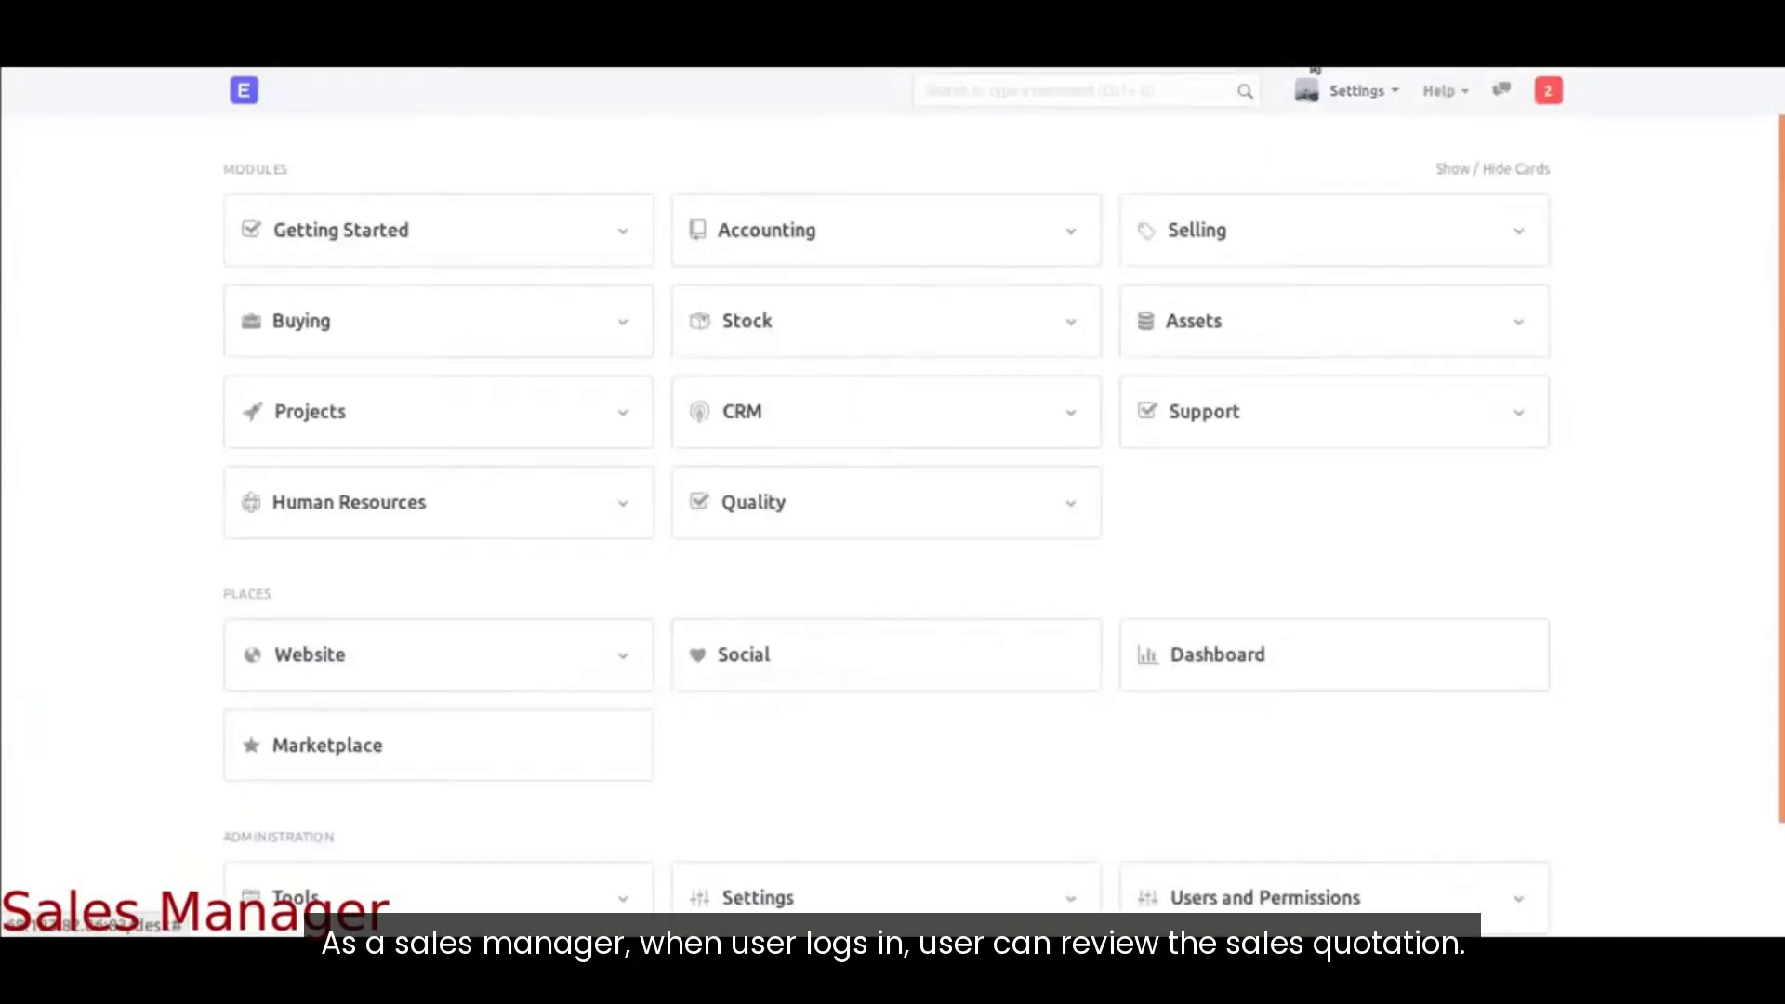
pyautogui.click(1550, 93)
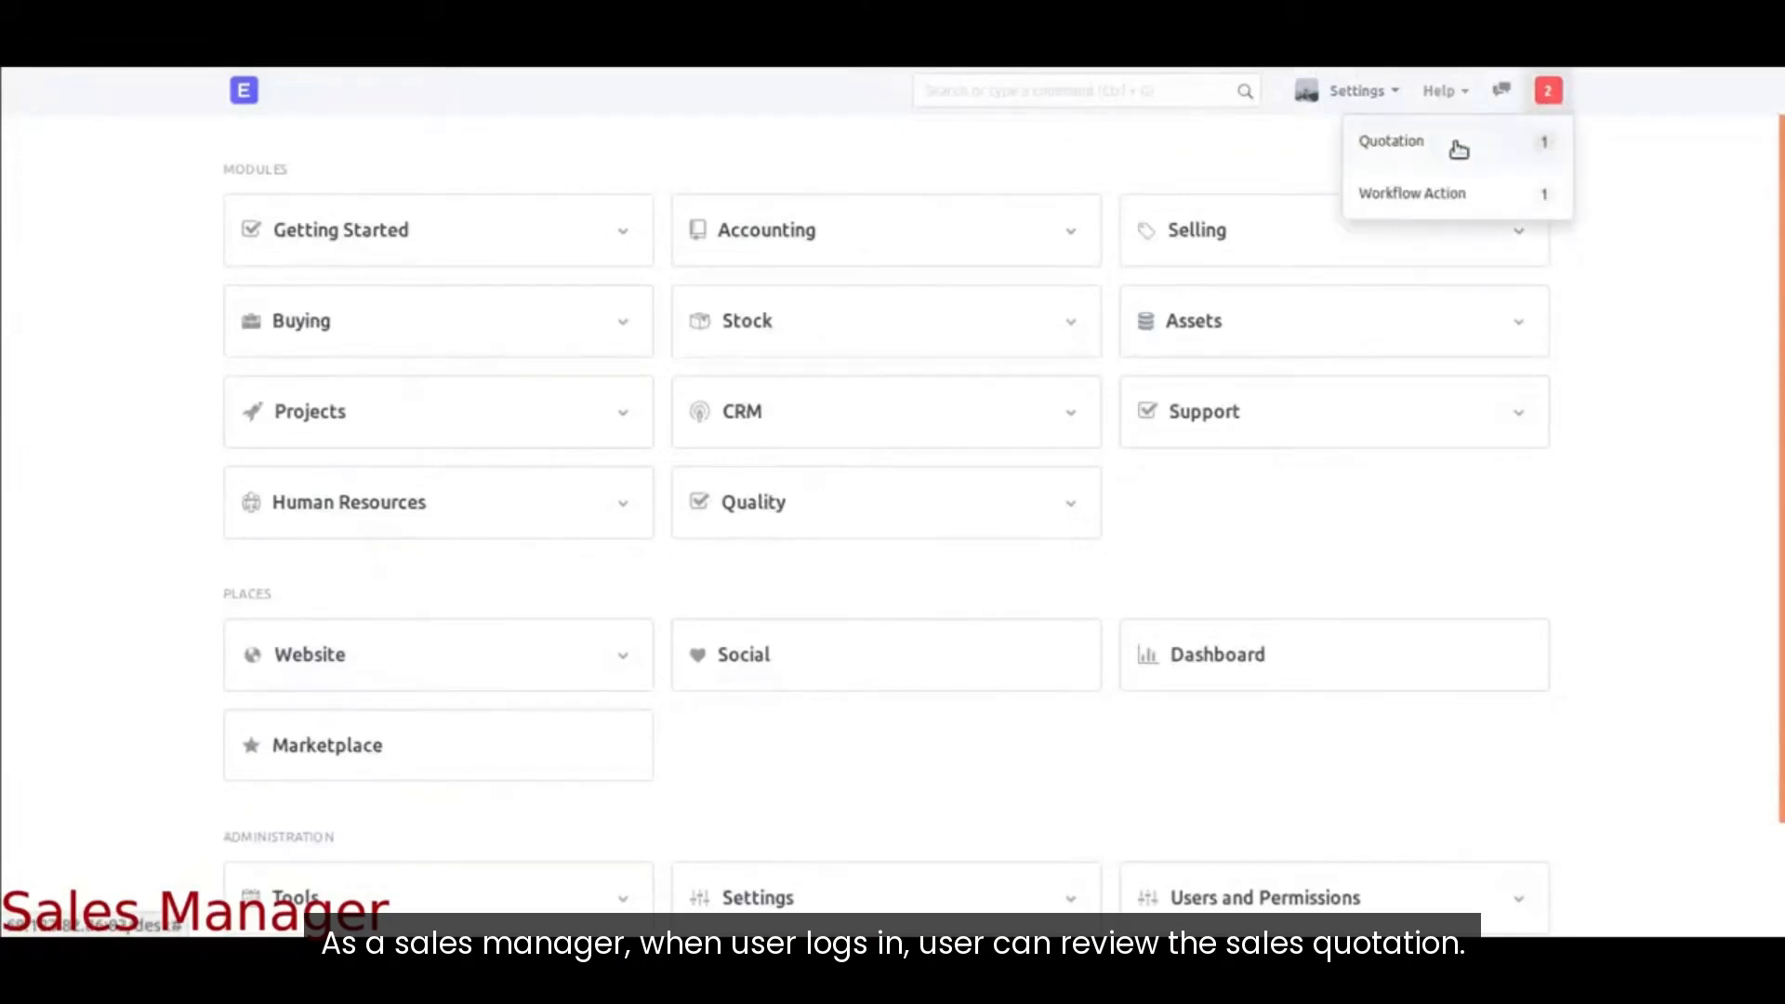
pyautogui.click(1413, 143)
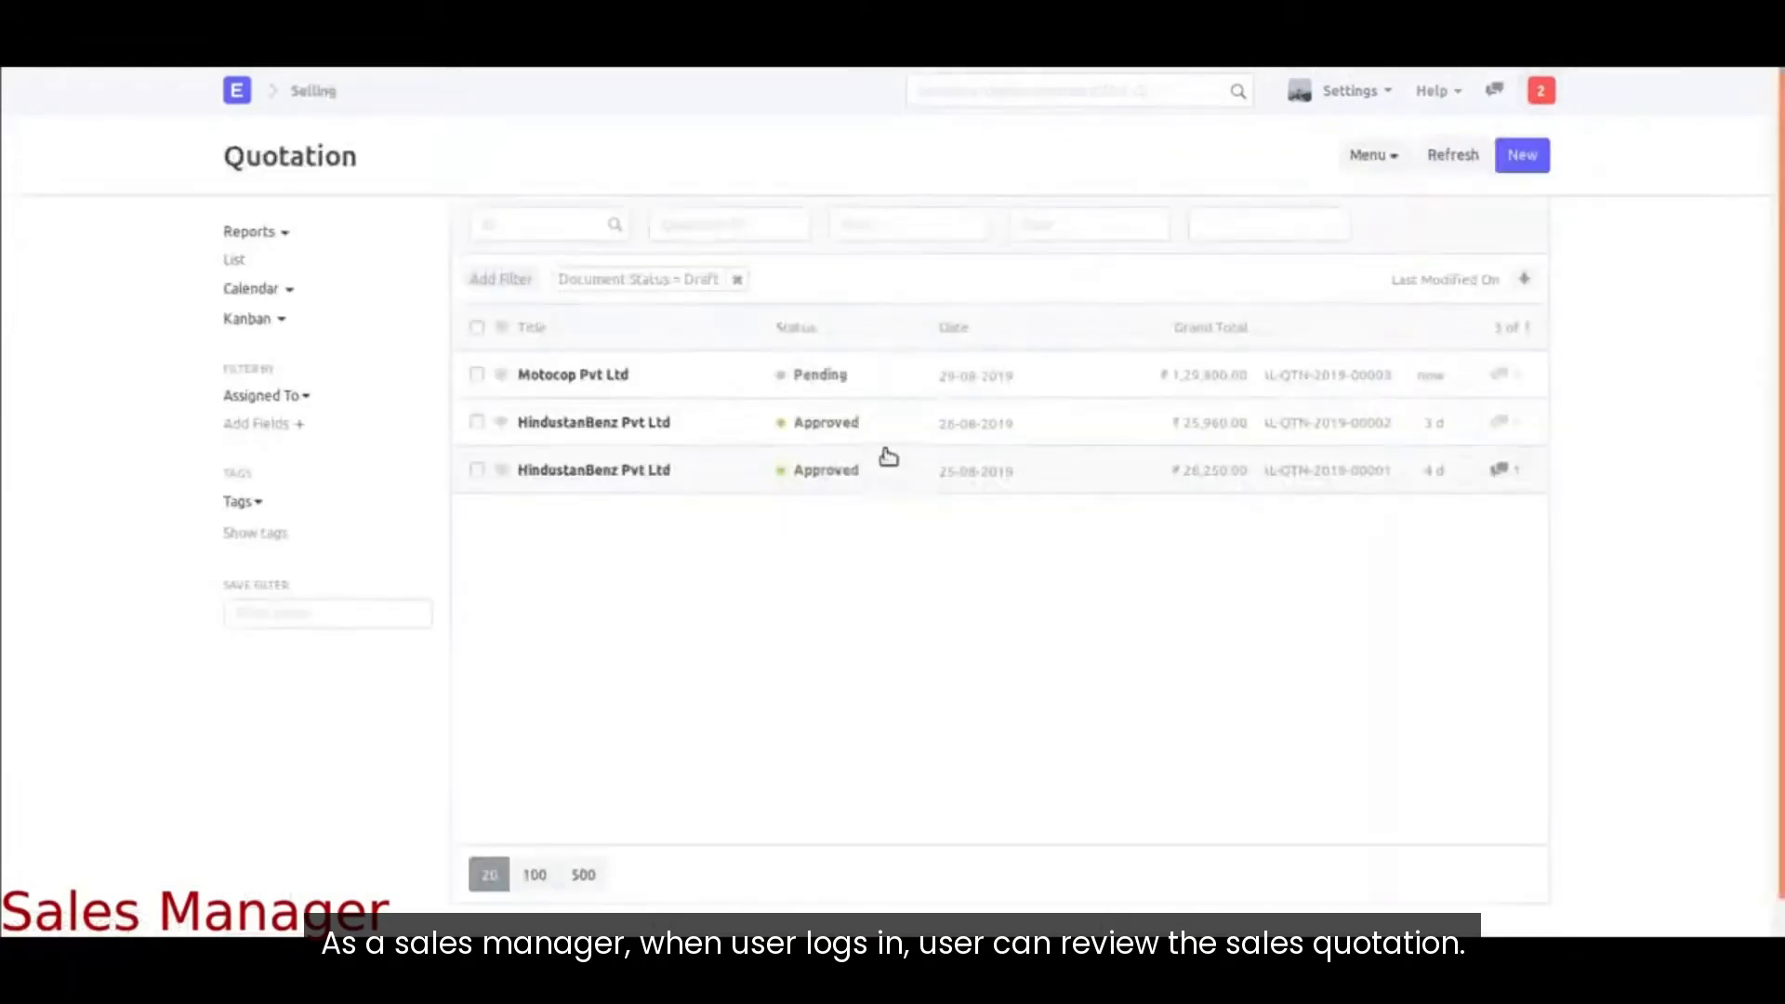
pyautogui.click(554, 377)
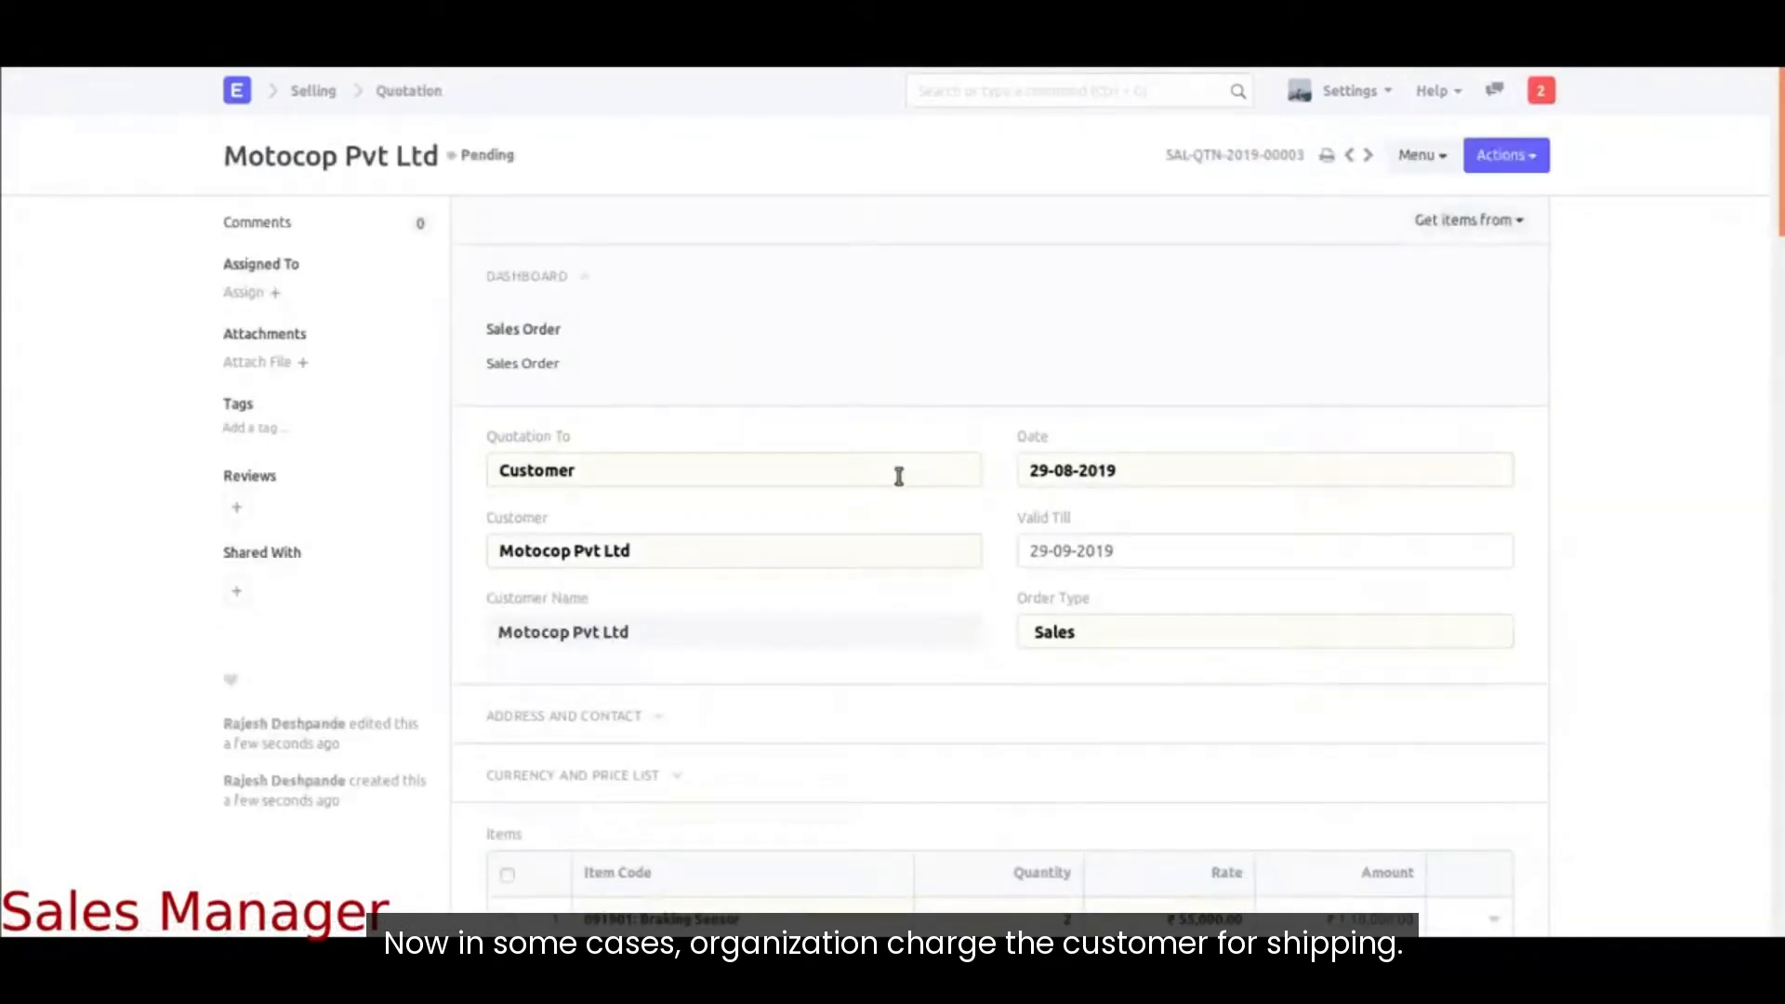
# Step: Add item 01 (Shipping charges) to the quotation with quantity 1 and rate 3,000, and save it
pyautogui.scroll(-4, 899, 476)
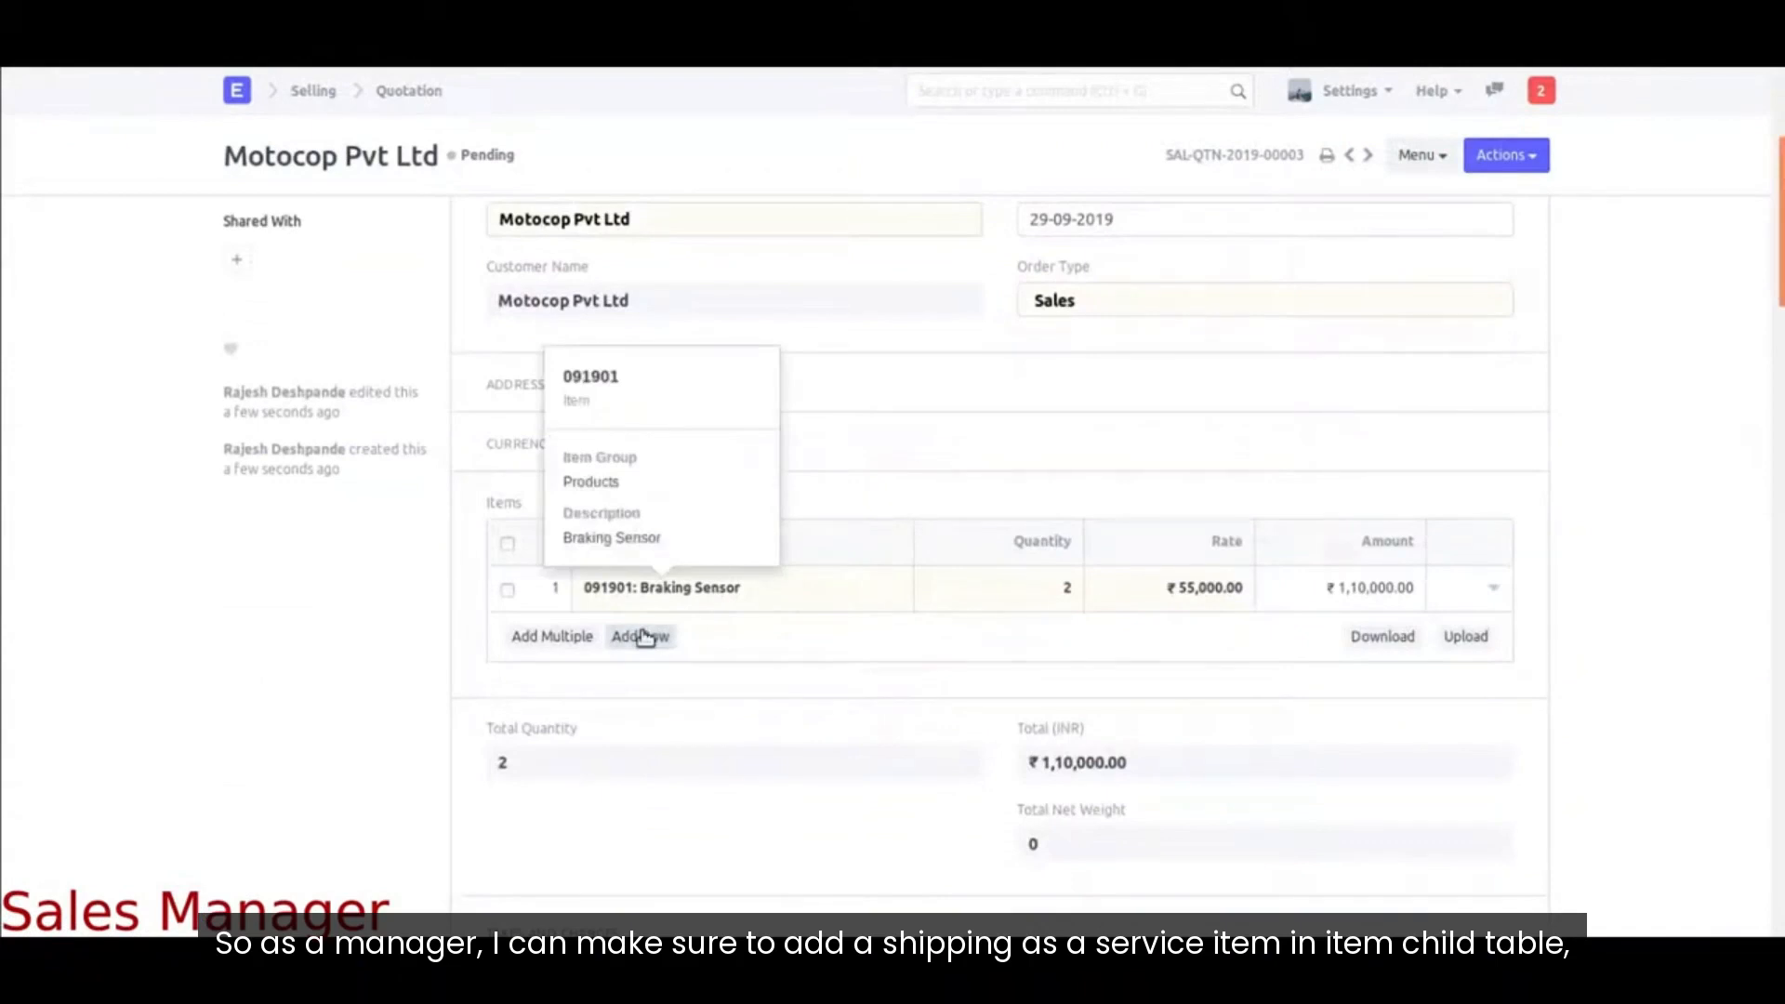
pyautogui.click(641, 636)
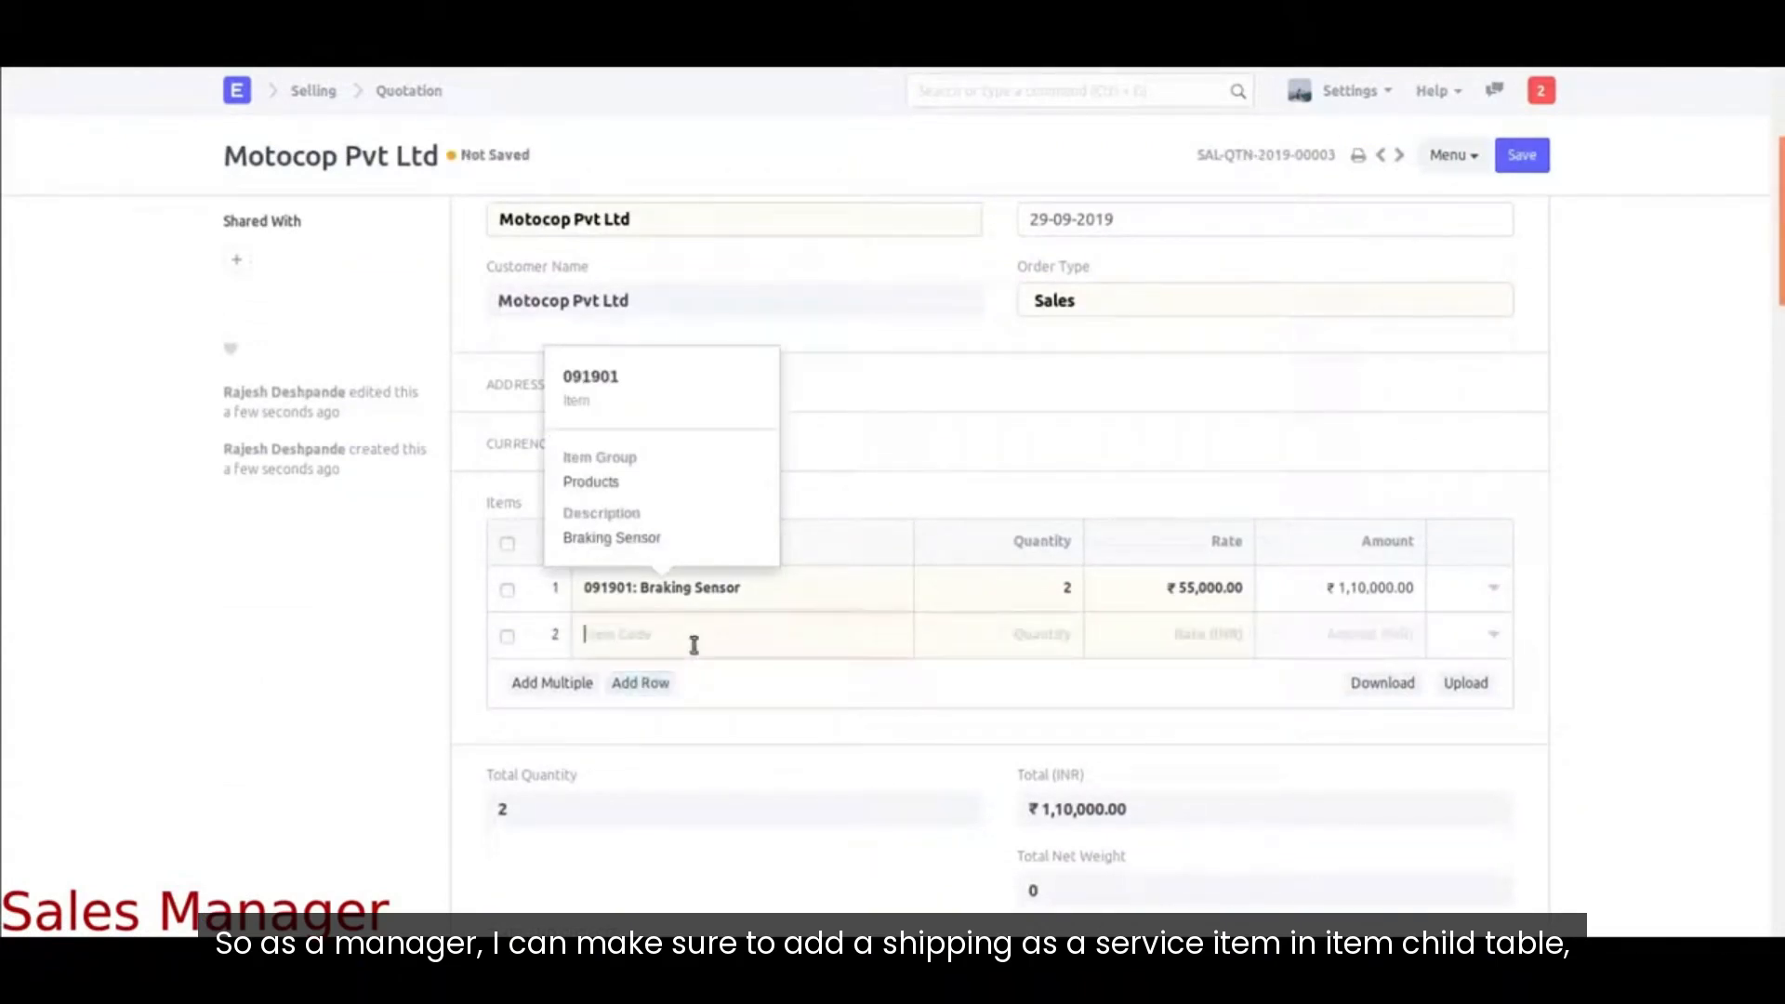
pyautogui.write('sh')
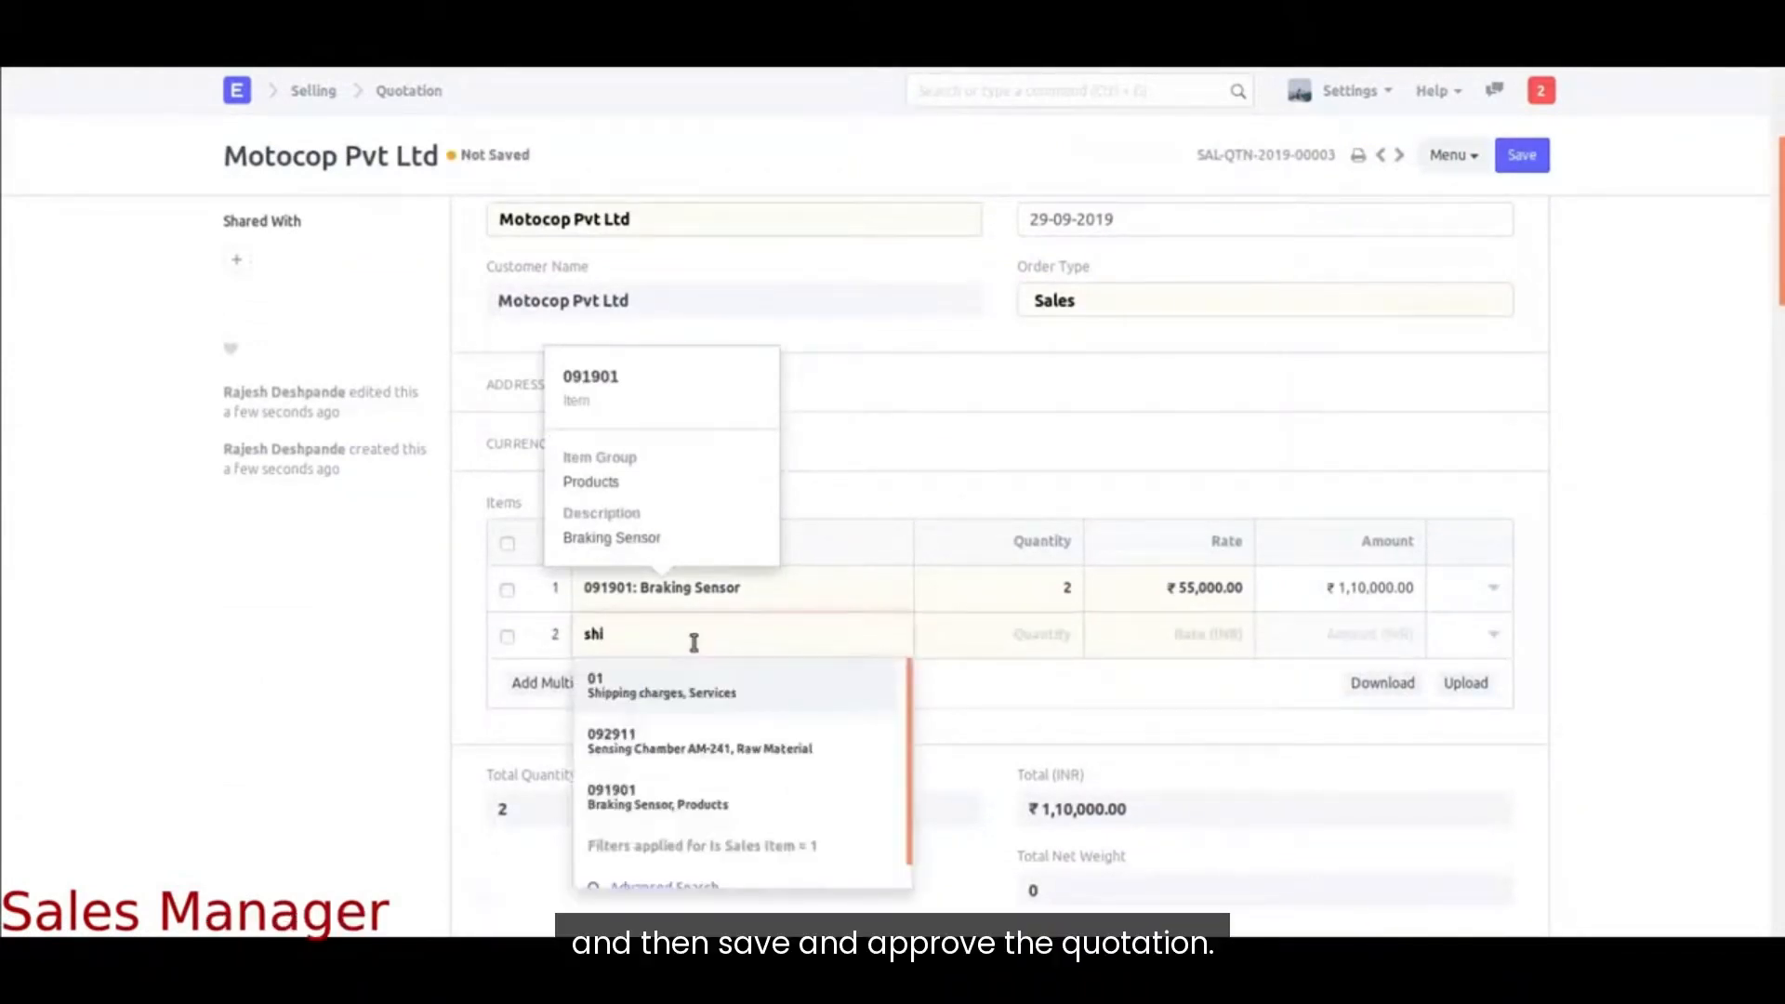
pyautogui.write('i')
pyautogui.click(693, 689)
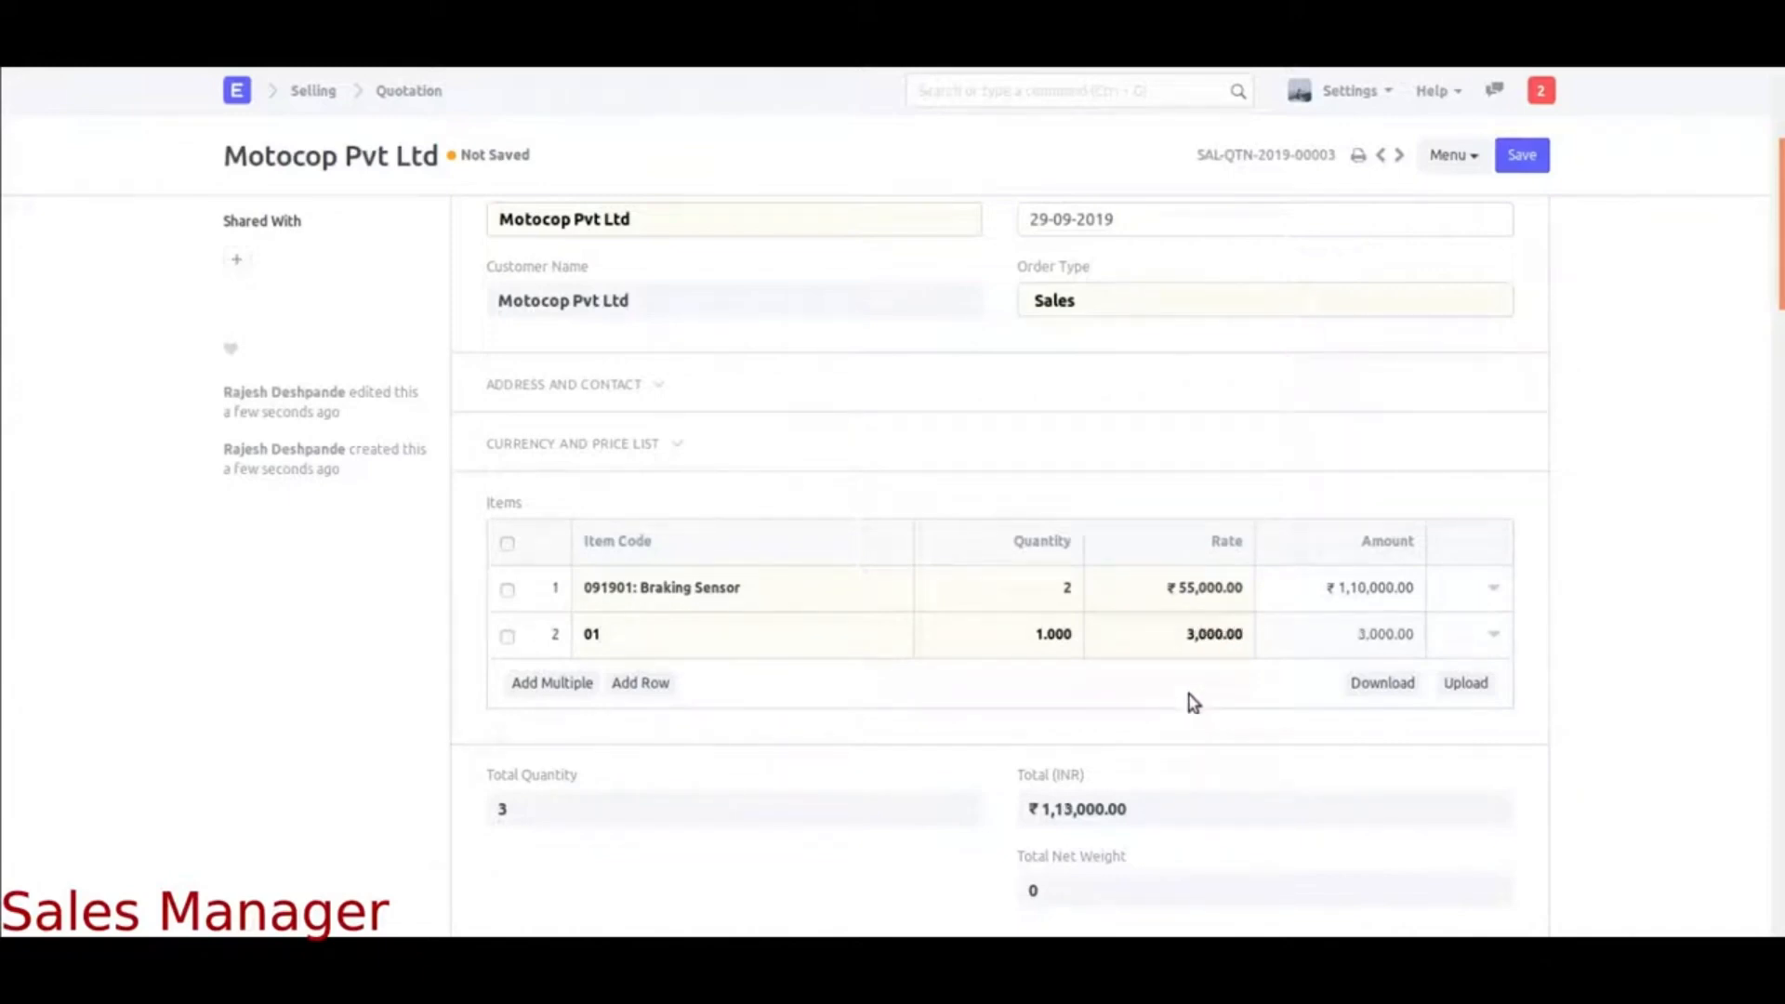
pyautogui.scroll(-8, 1192, 702)
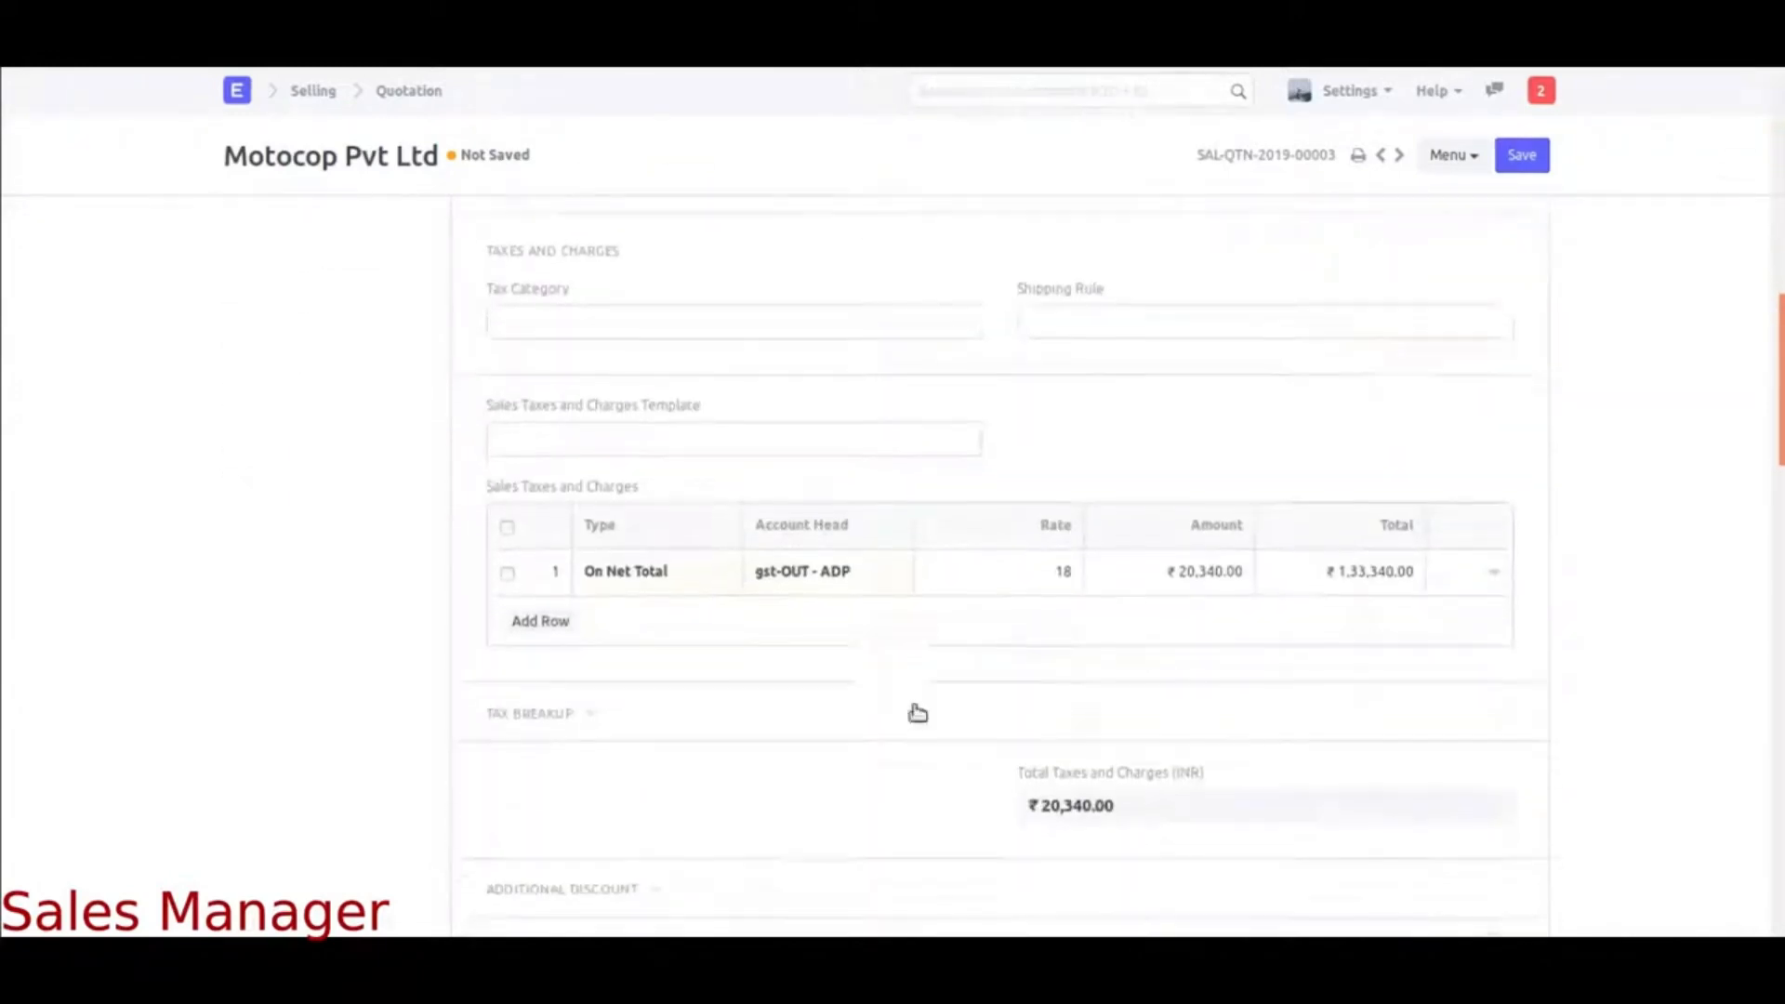
pyautogui.scroll(-12, 676, 685)
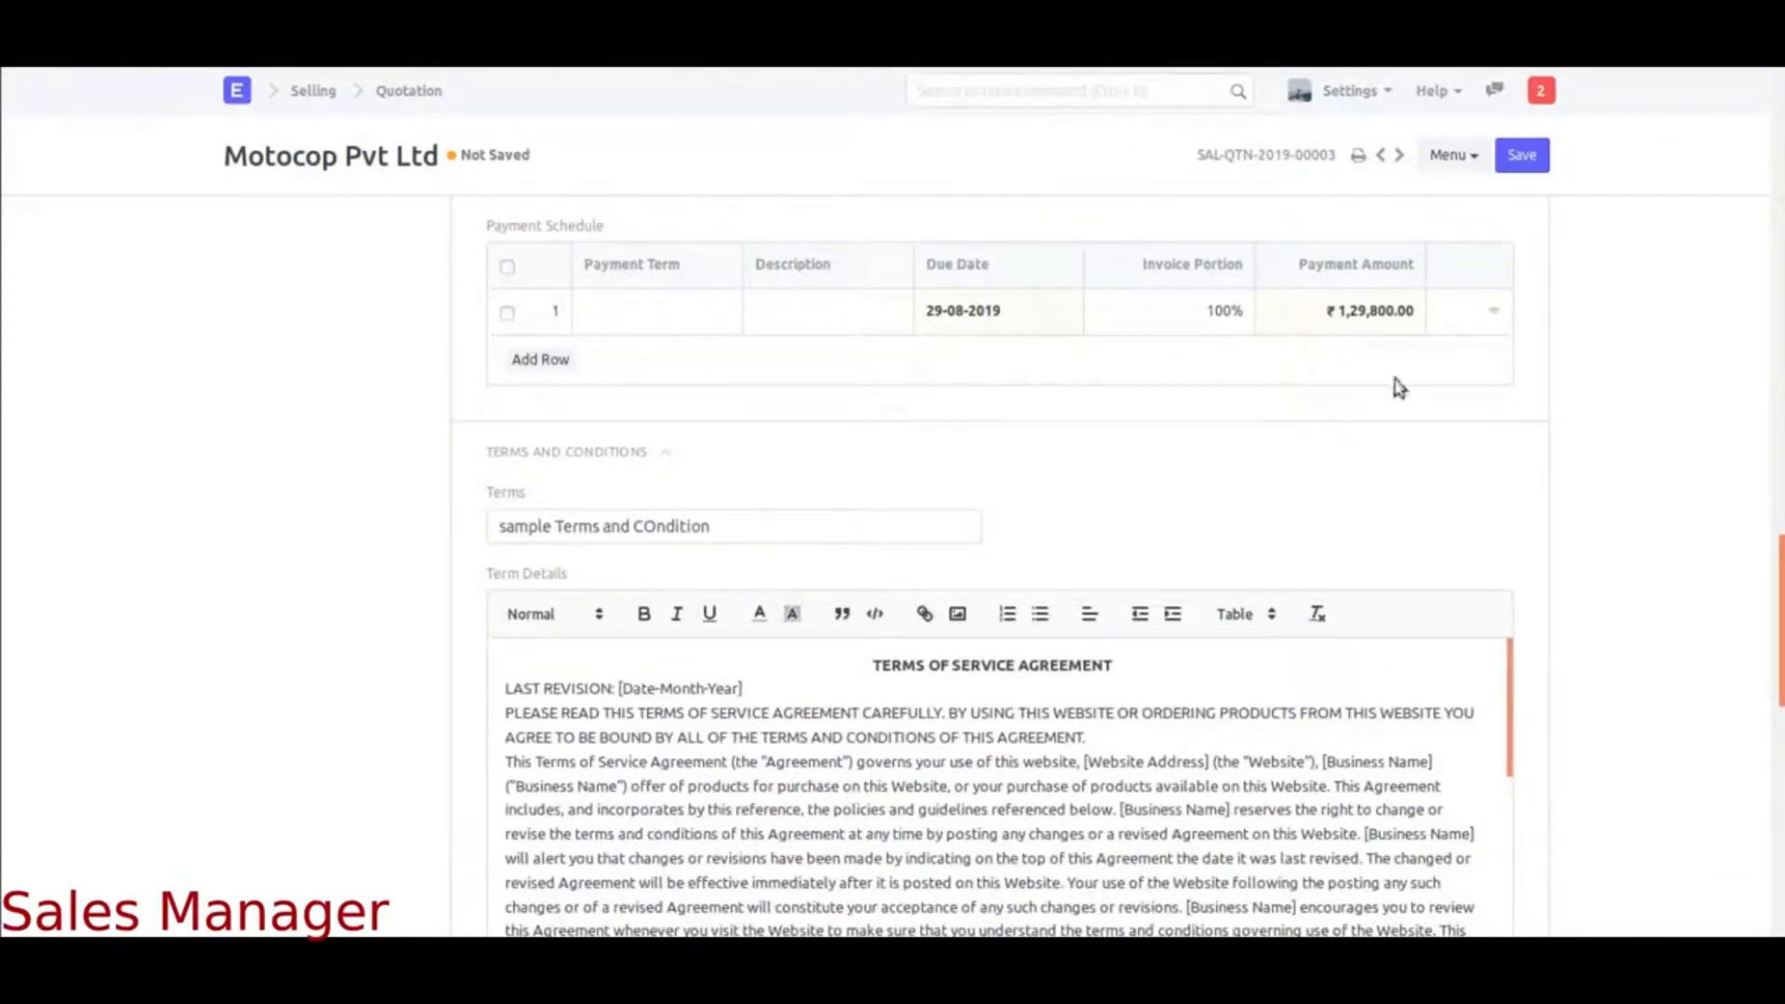
pyautogui.click(1522, 154)
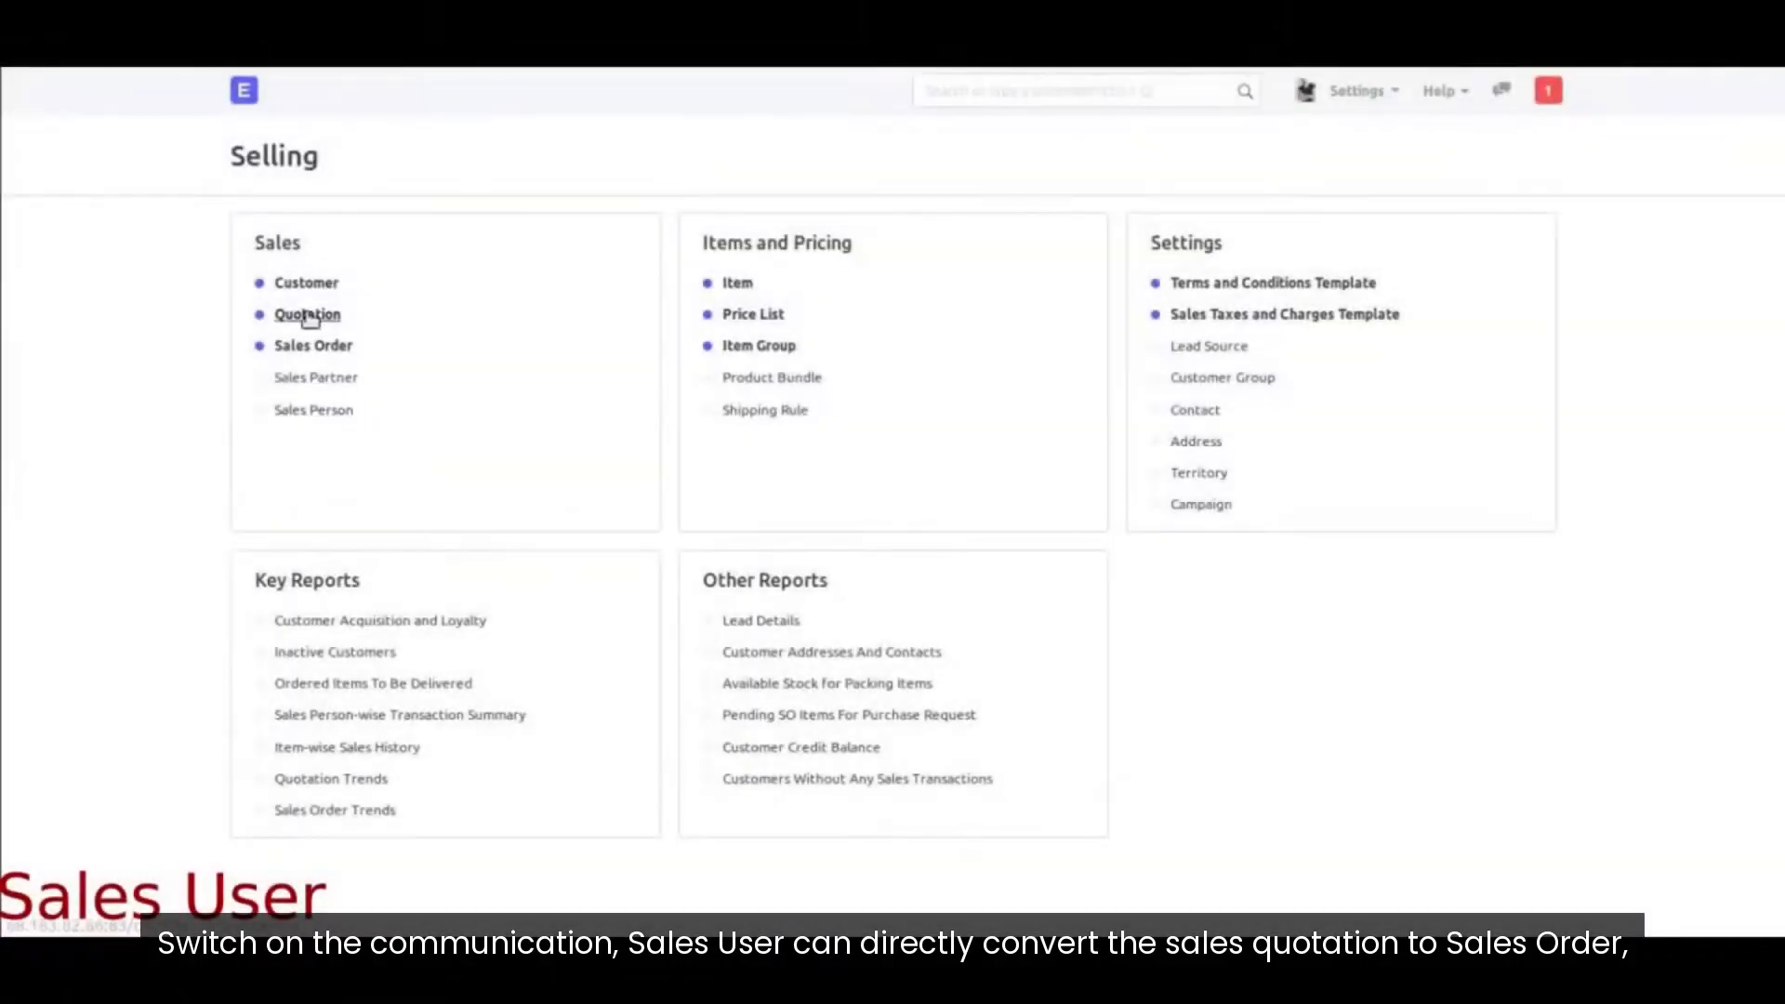
# Step: As sales user, open the approved Motocop Pvt Ltd quotation and create a sales order from it
pyautogui.click(308, 315)
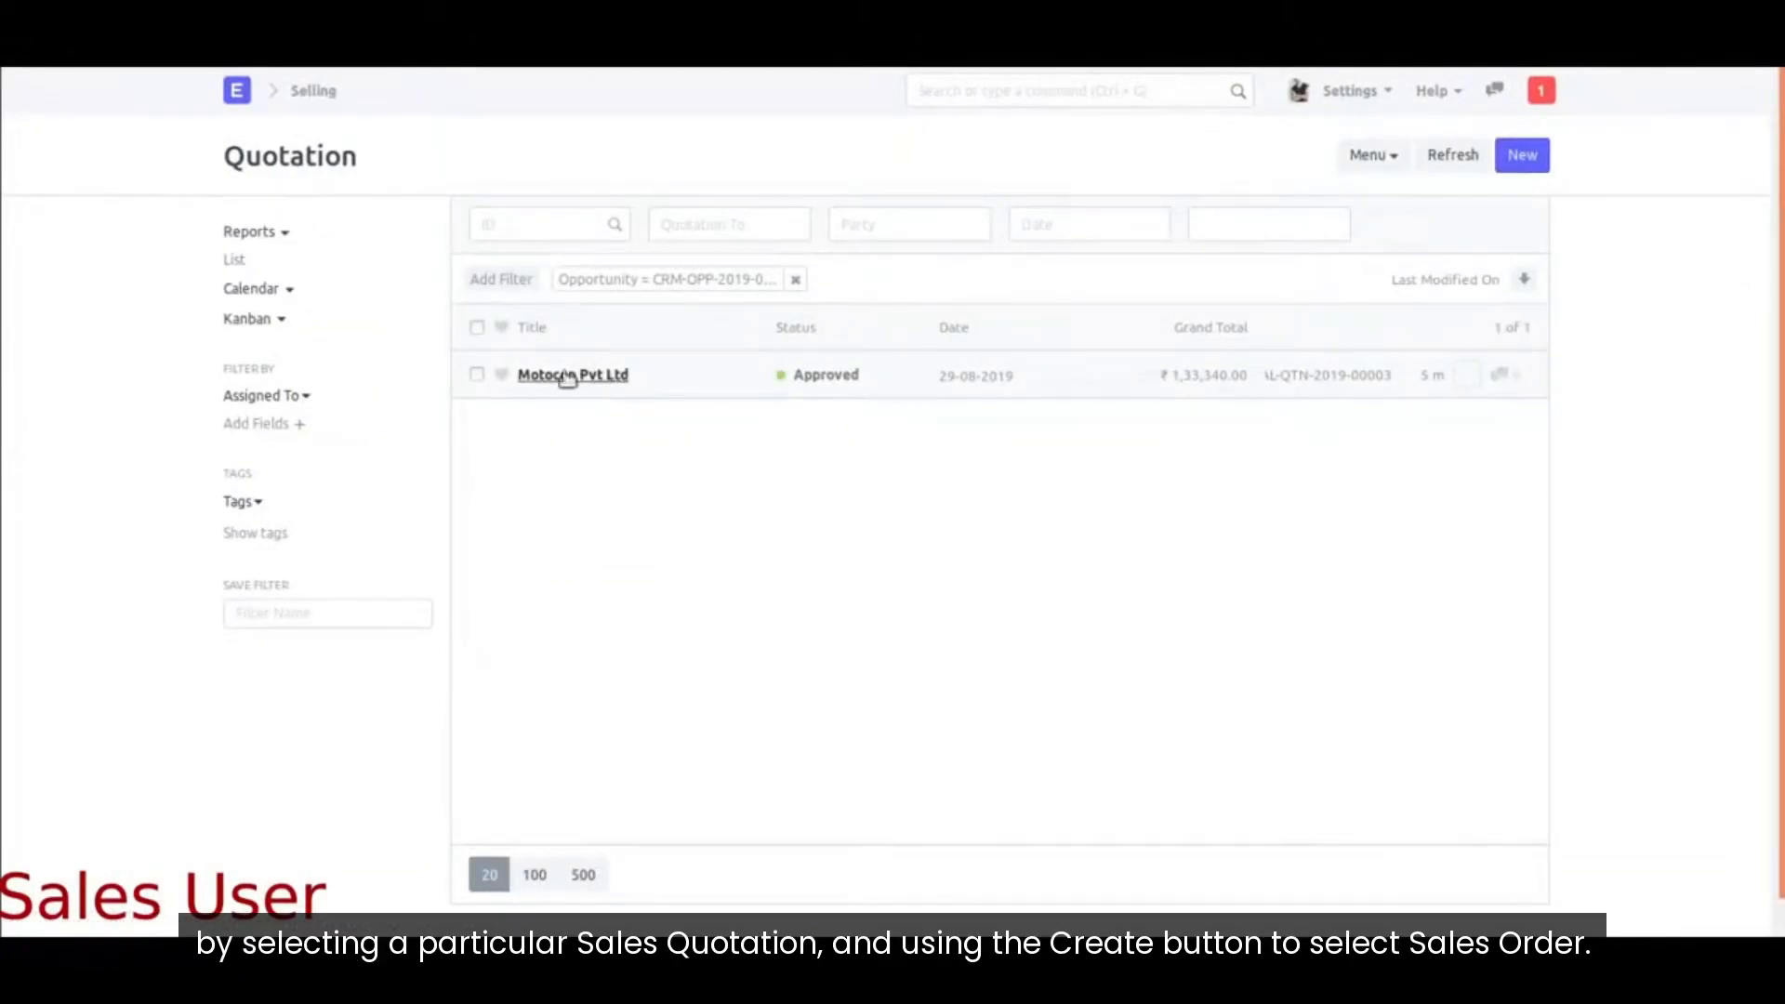
pyautogui.click(630, 383)
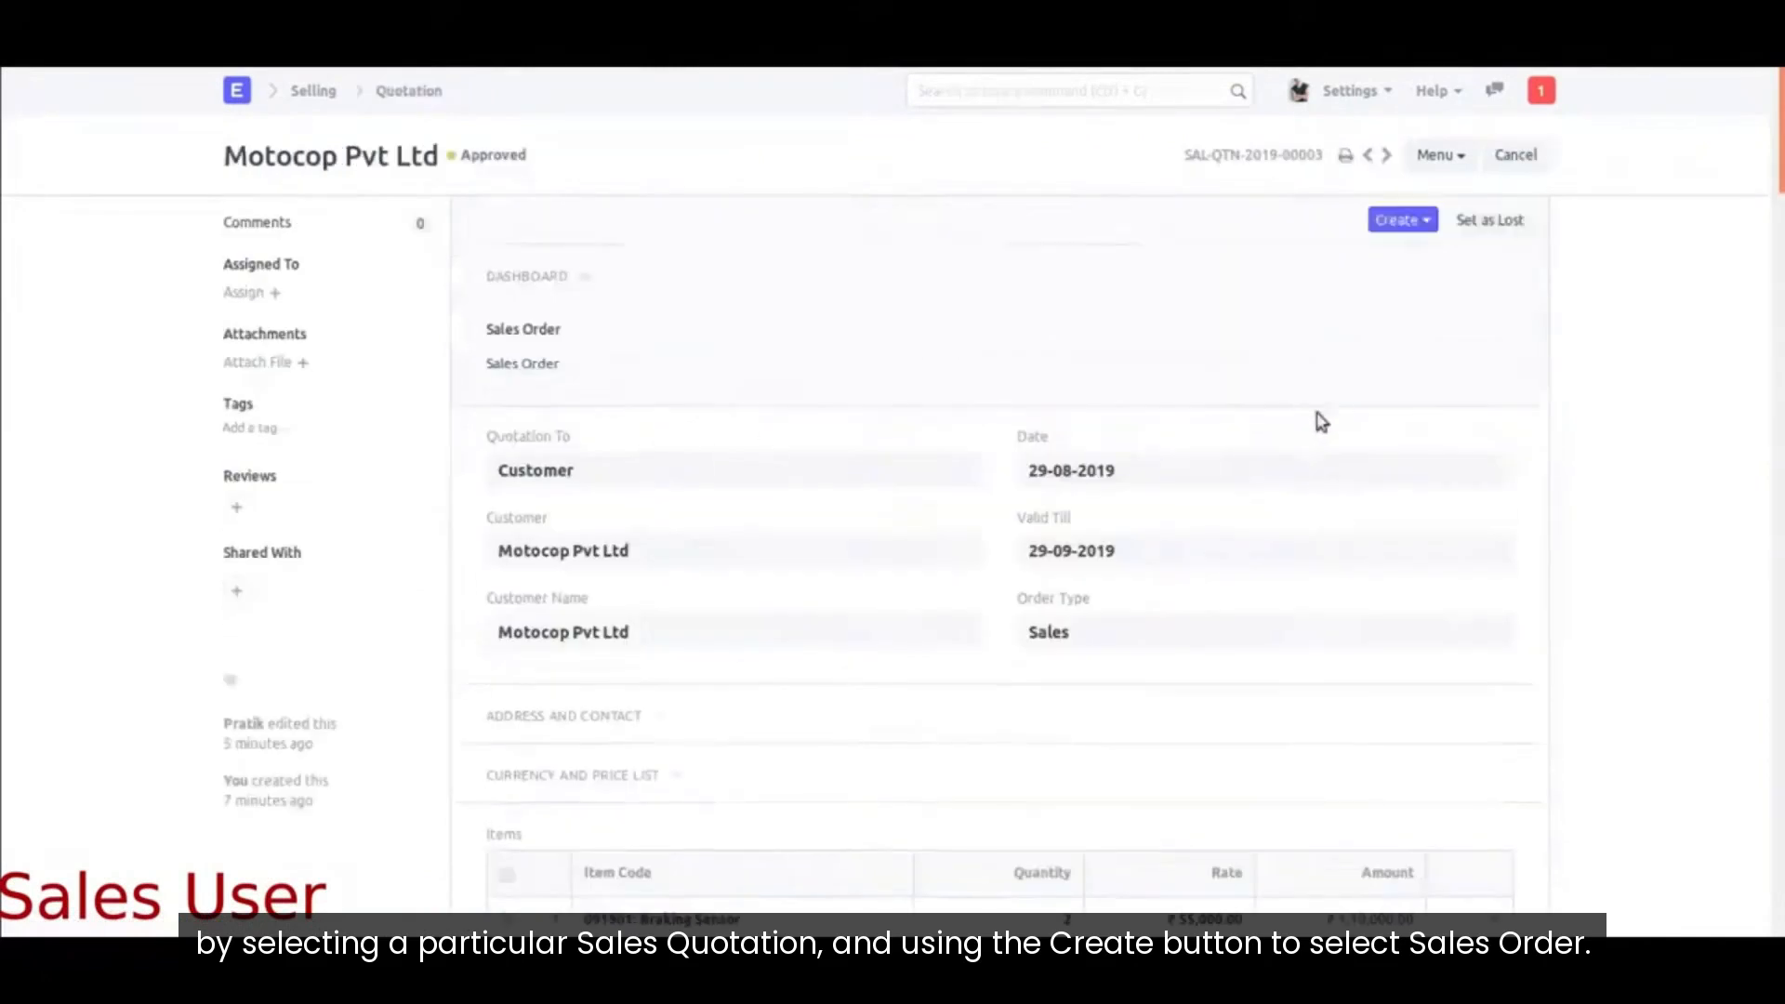
pyautogui.click(1401, 220)
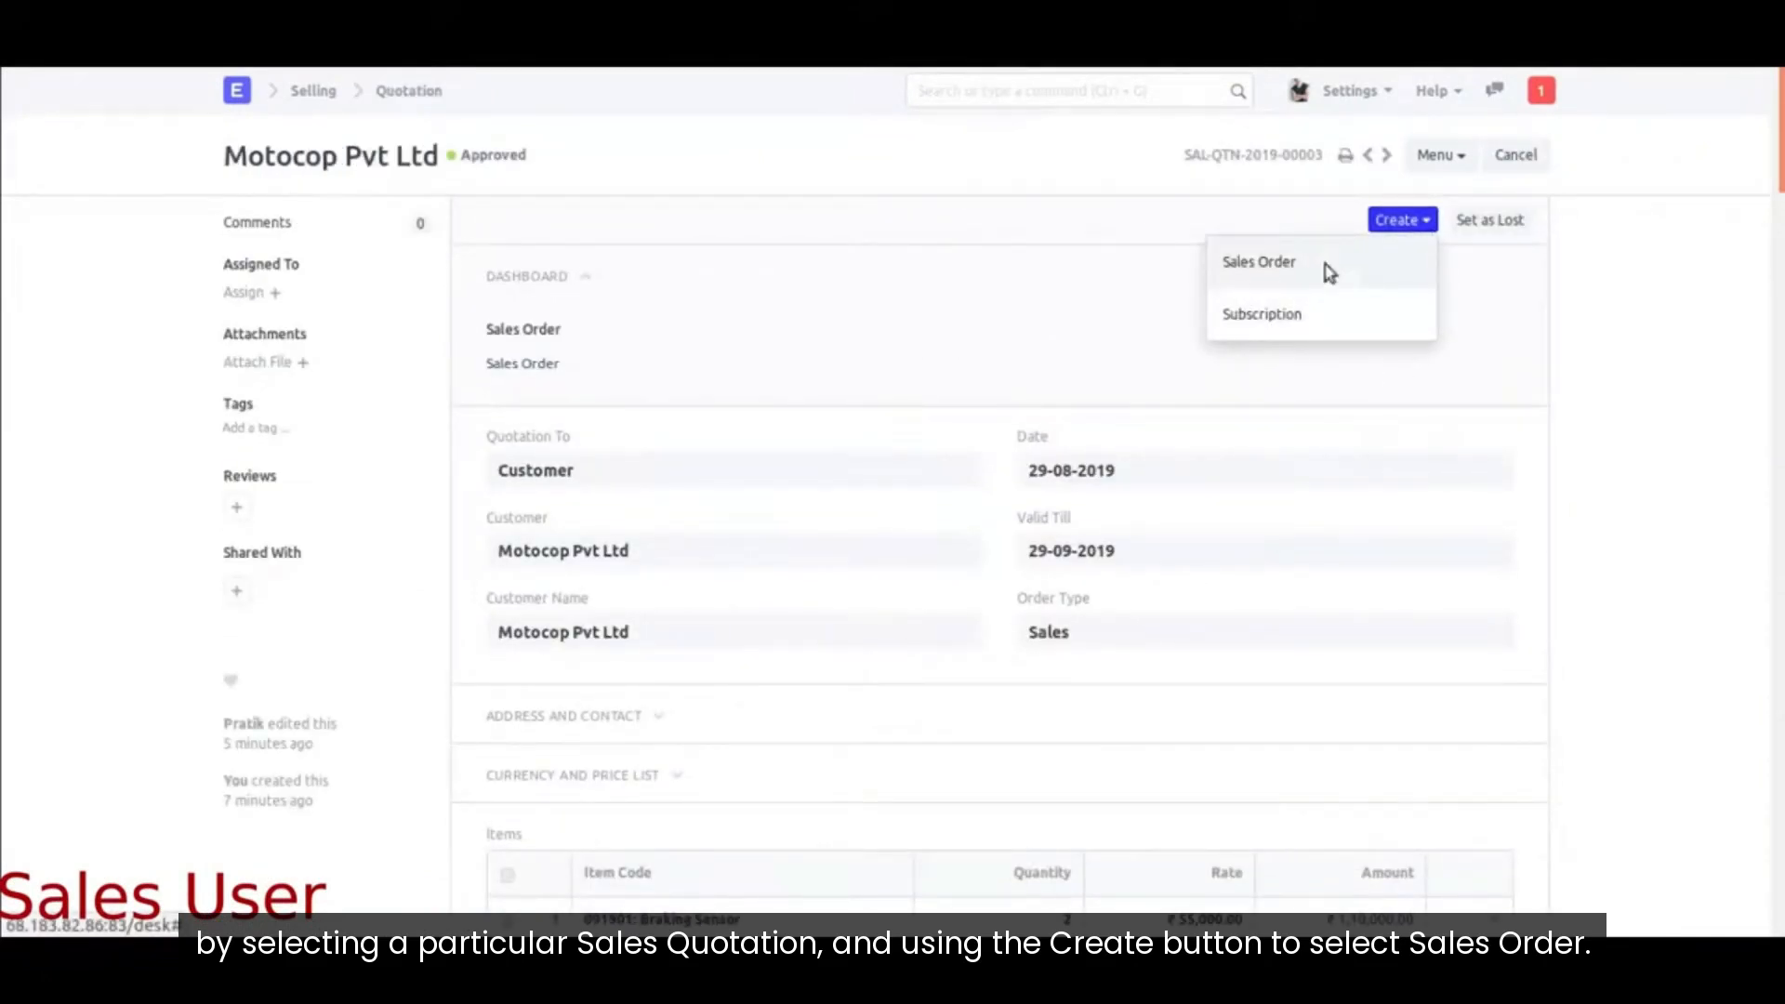
pyautogui.click(1328, 270)
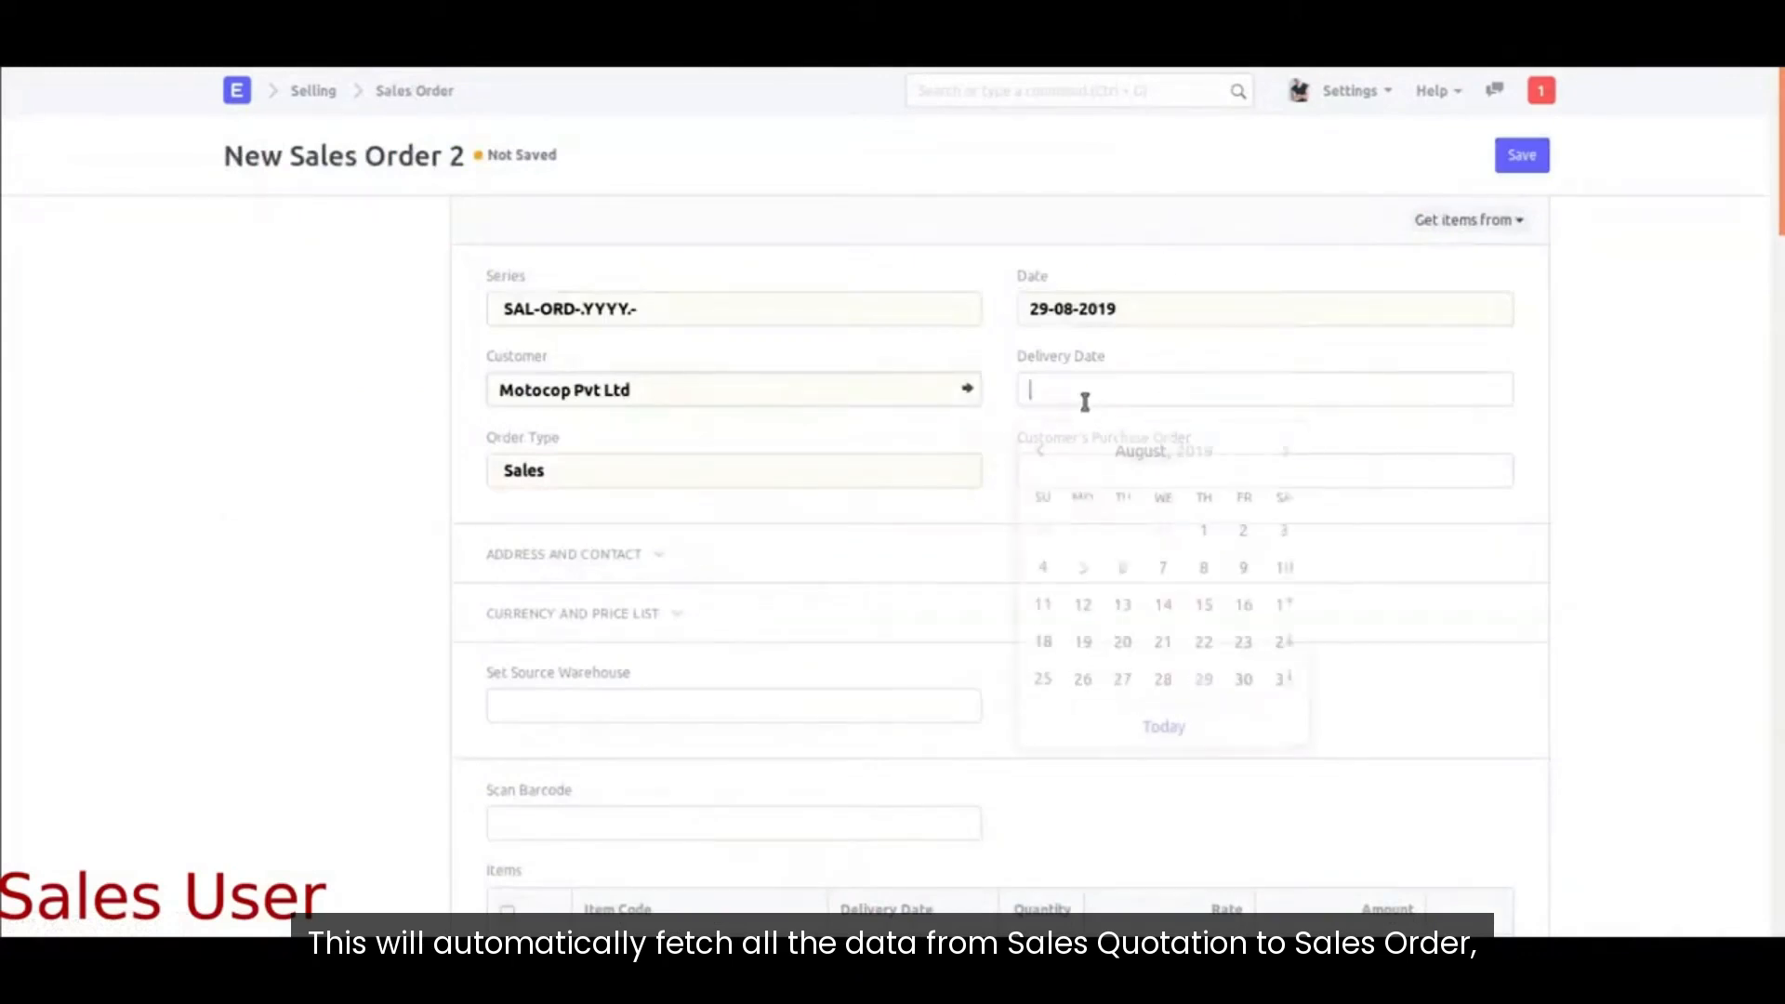
# Step: Set the sales order's delivery date to 31-08-2019 and its source warehouse to Stores - ADP, and save it
pyautogui.click(1283, 676)
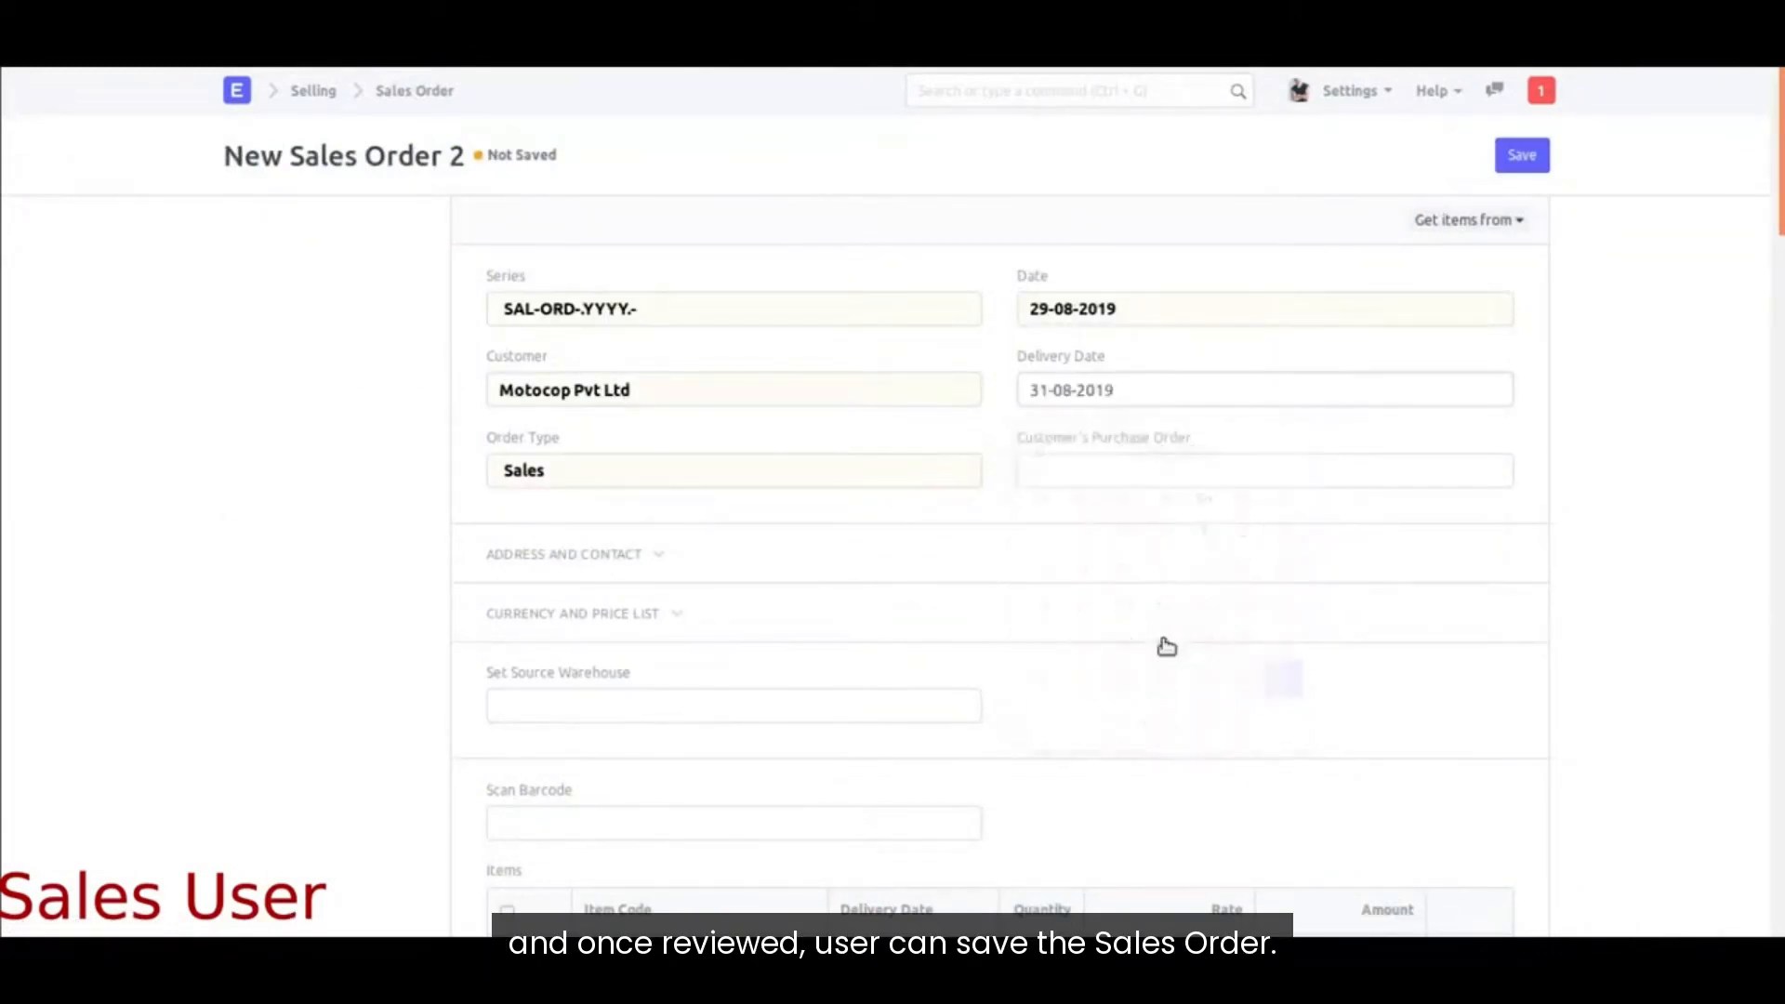
pyautogui.scroll(-2, 1166, 646)
pyautogui.click(629, 356)
pyautogui.scroll(-10, 1048, 597)
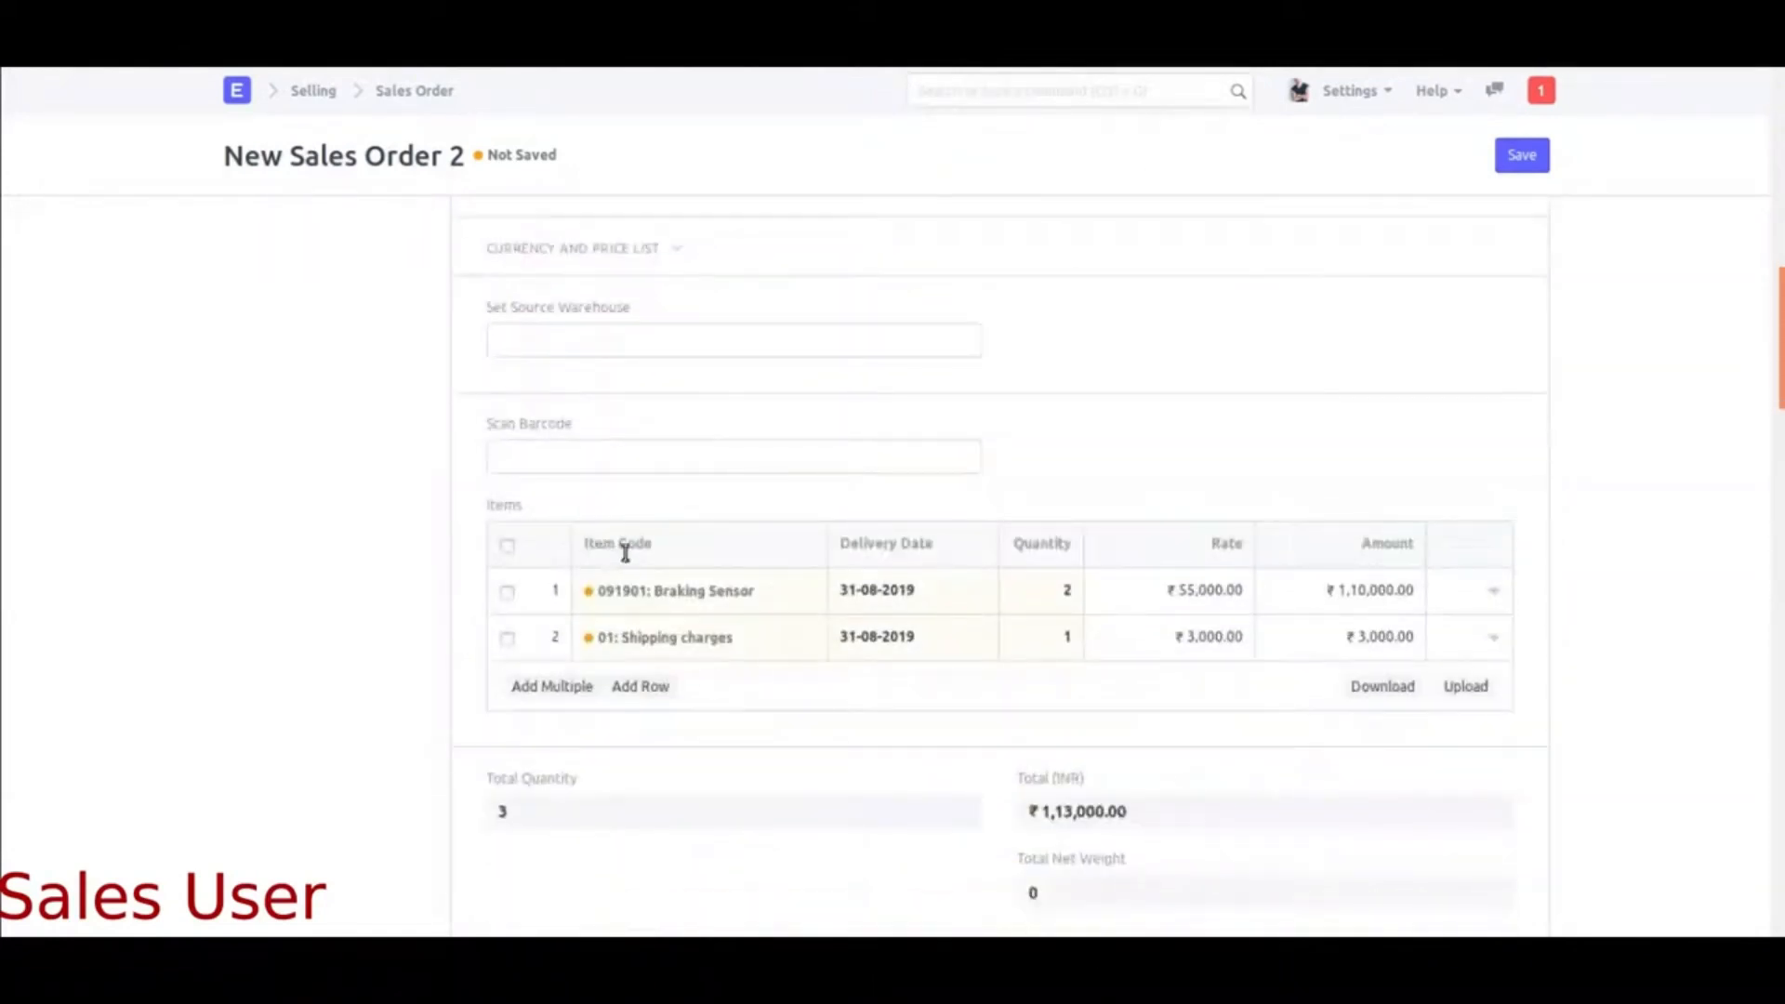
pyautogui.click(566, 489)
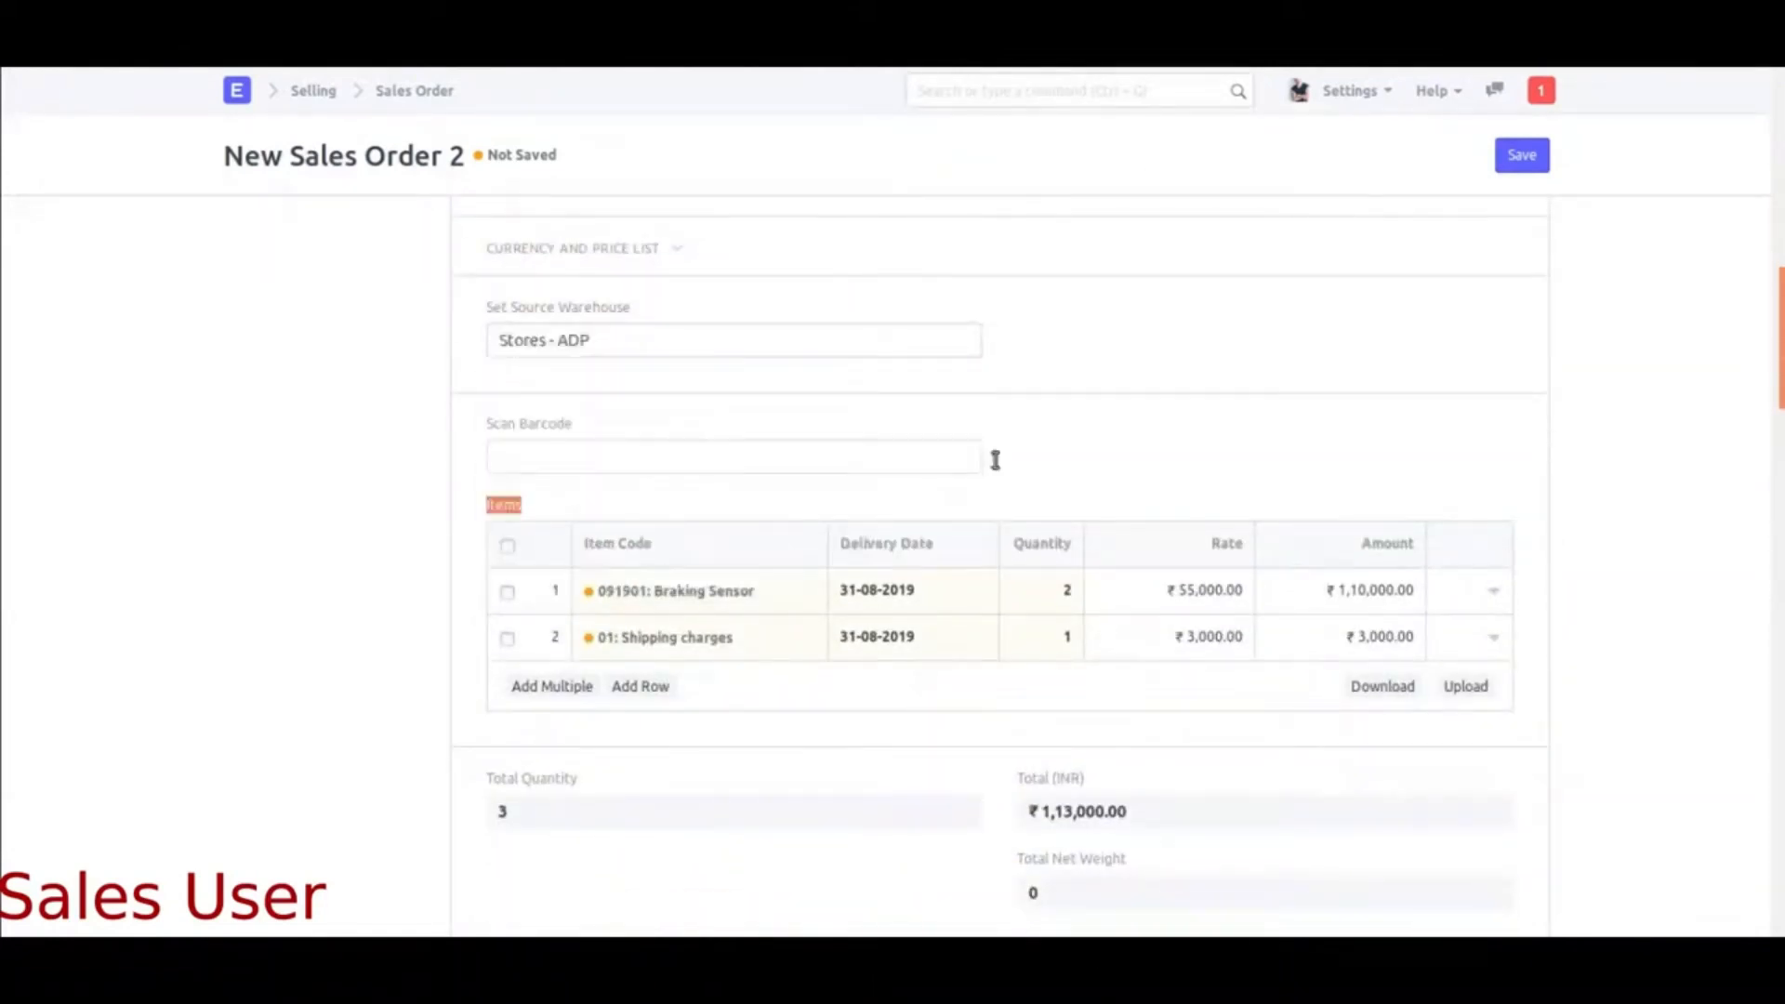
pyautogui.scroll(-12, 1192, 702)
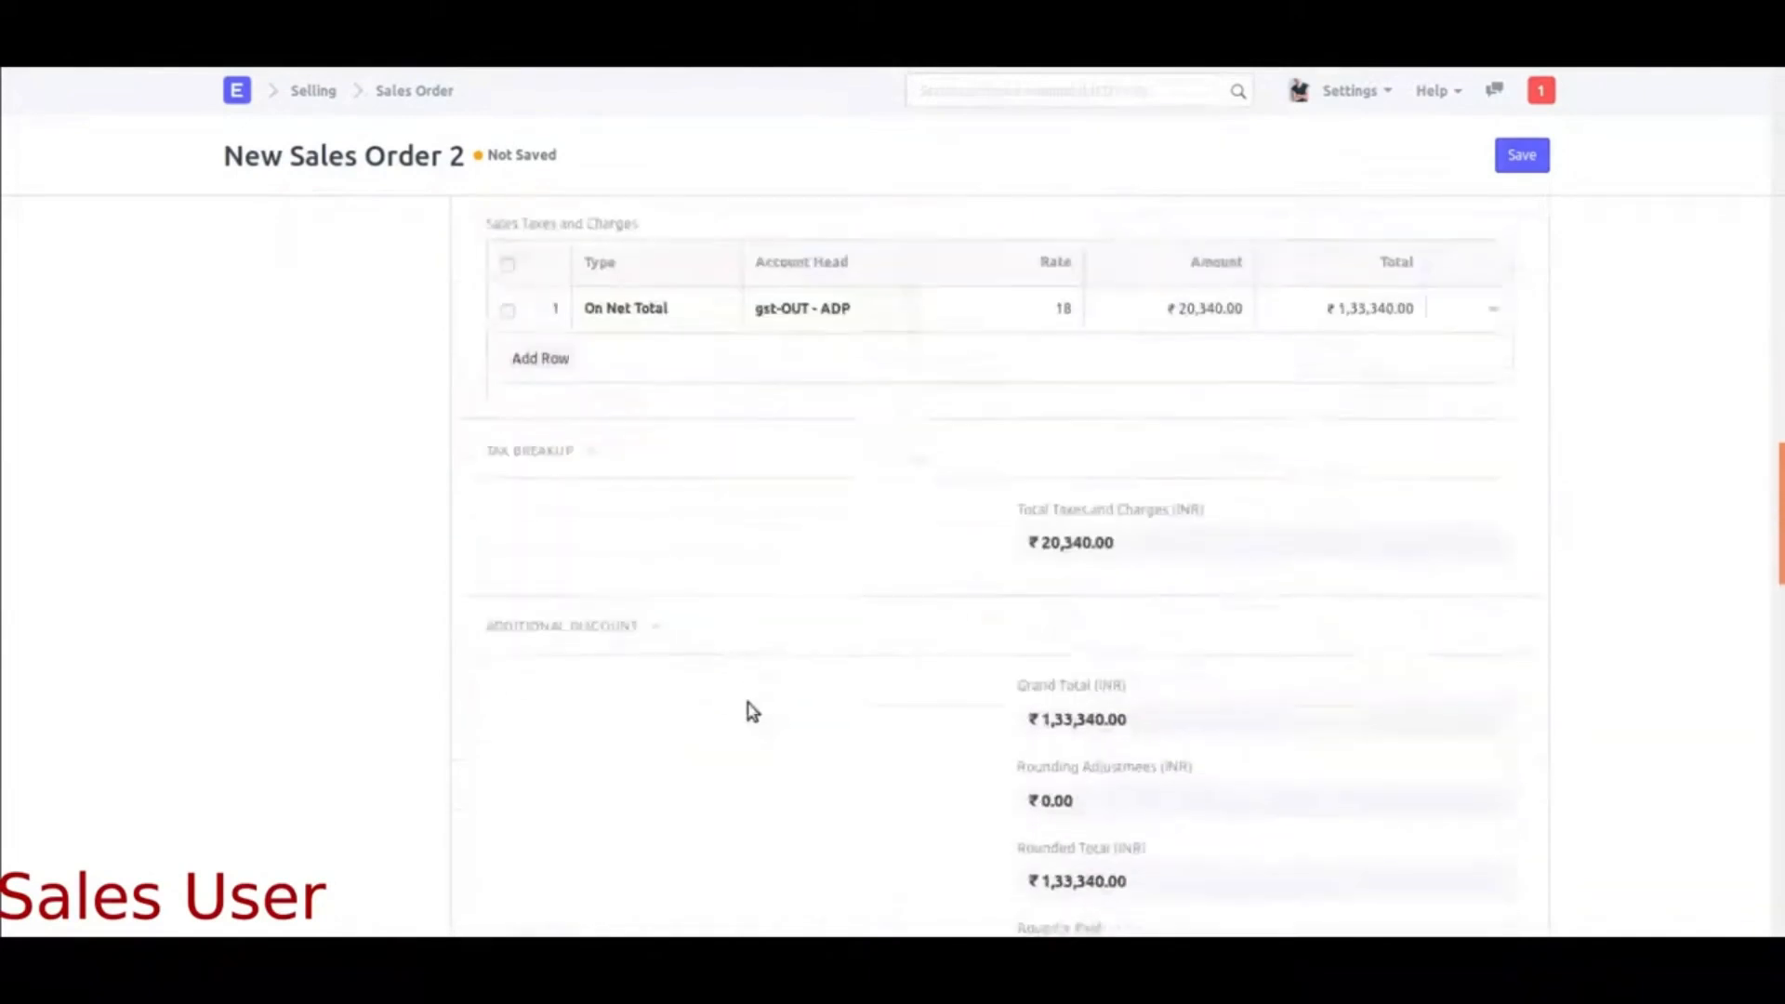
pyautogui.click(1522, 154)
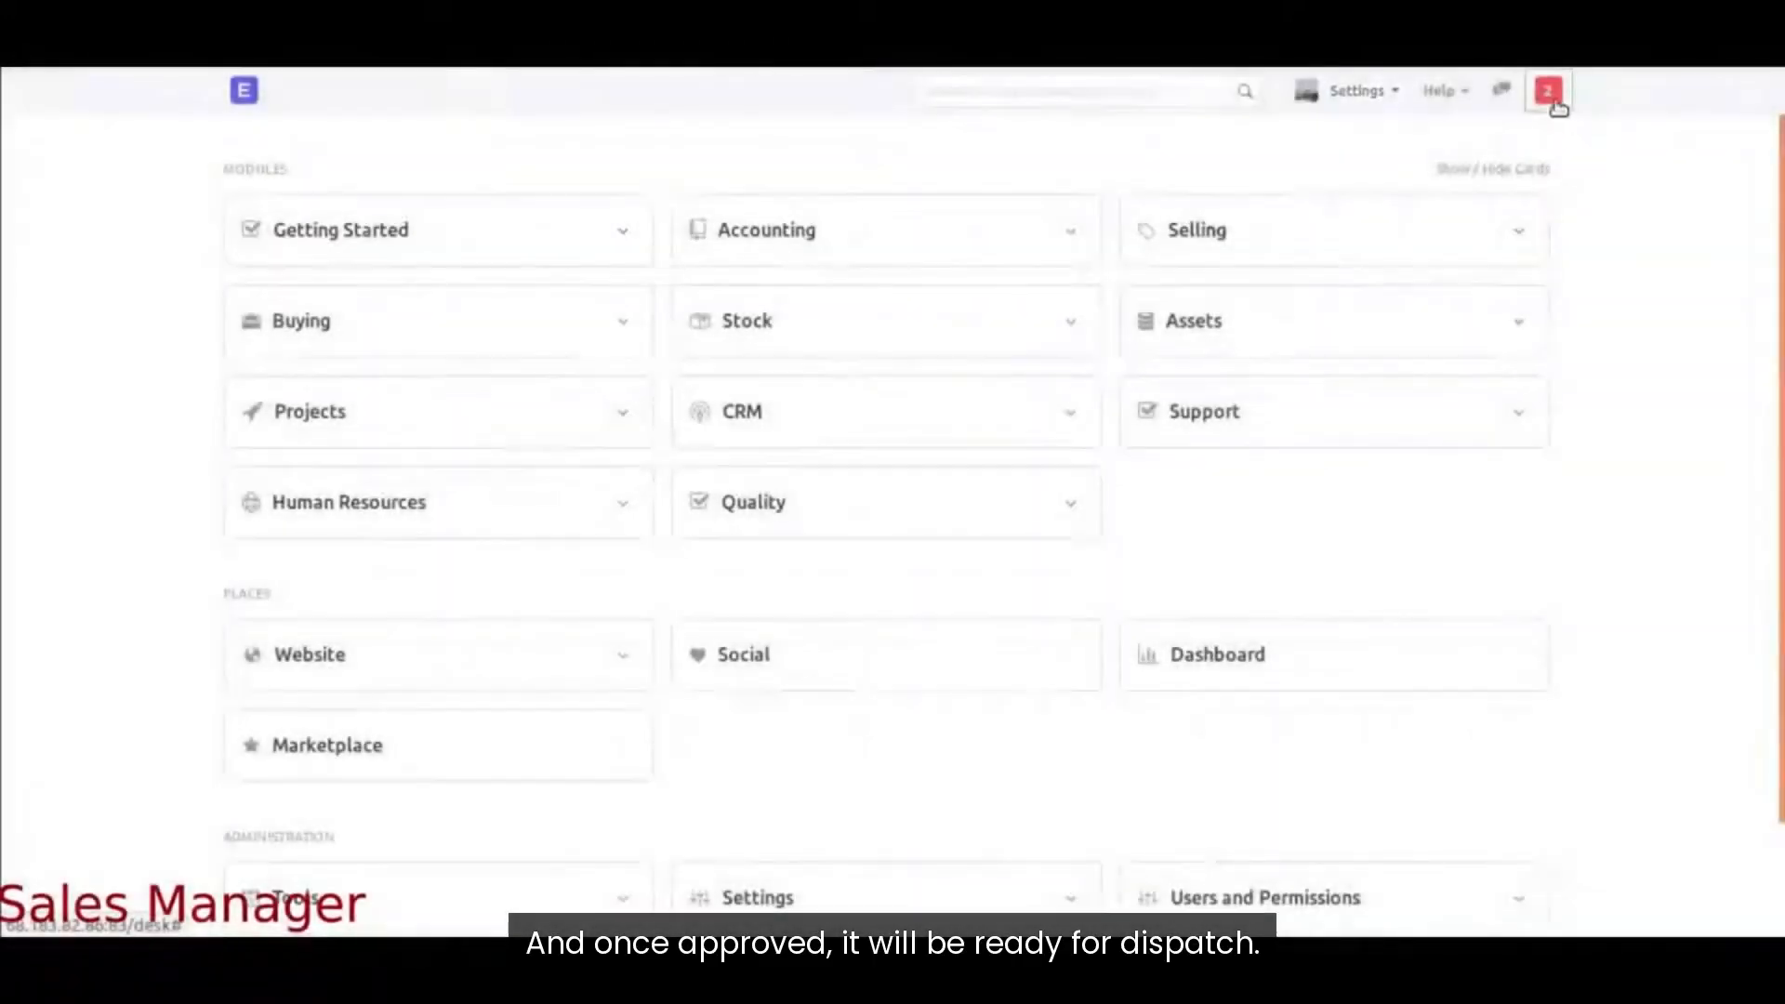
# Step: As sales manager, open the pending Motocop Pvt Ltd sales order and approve it
pyautogui.click(1557, 107)
pyautogui.click(1422, 145)
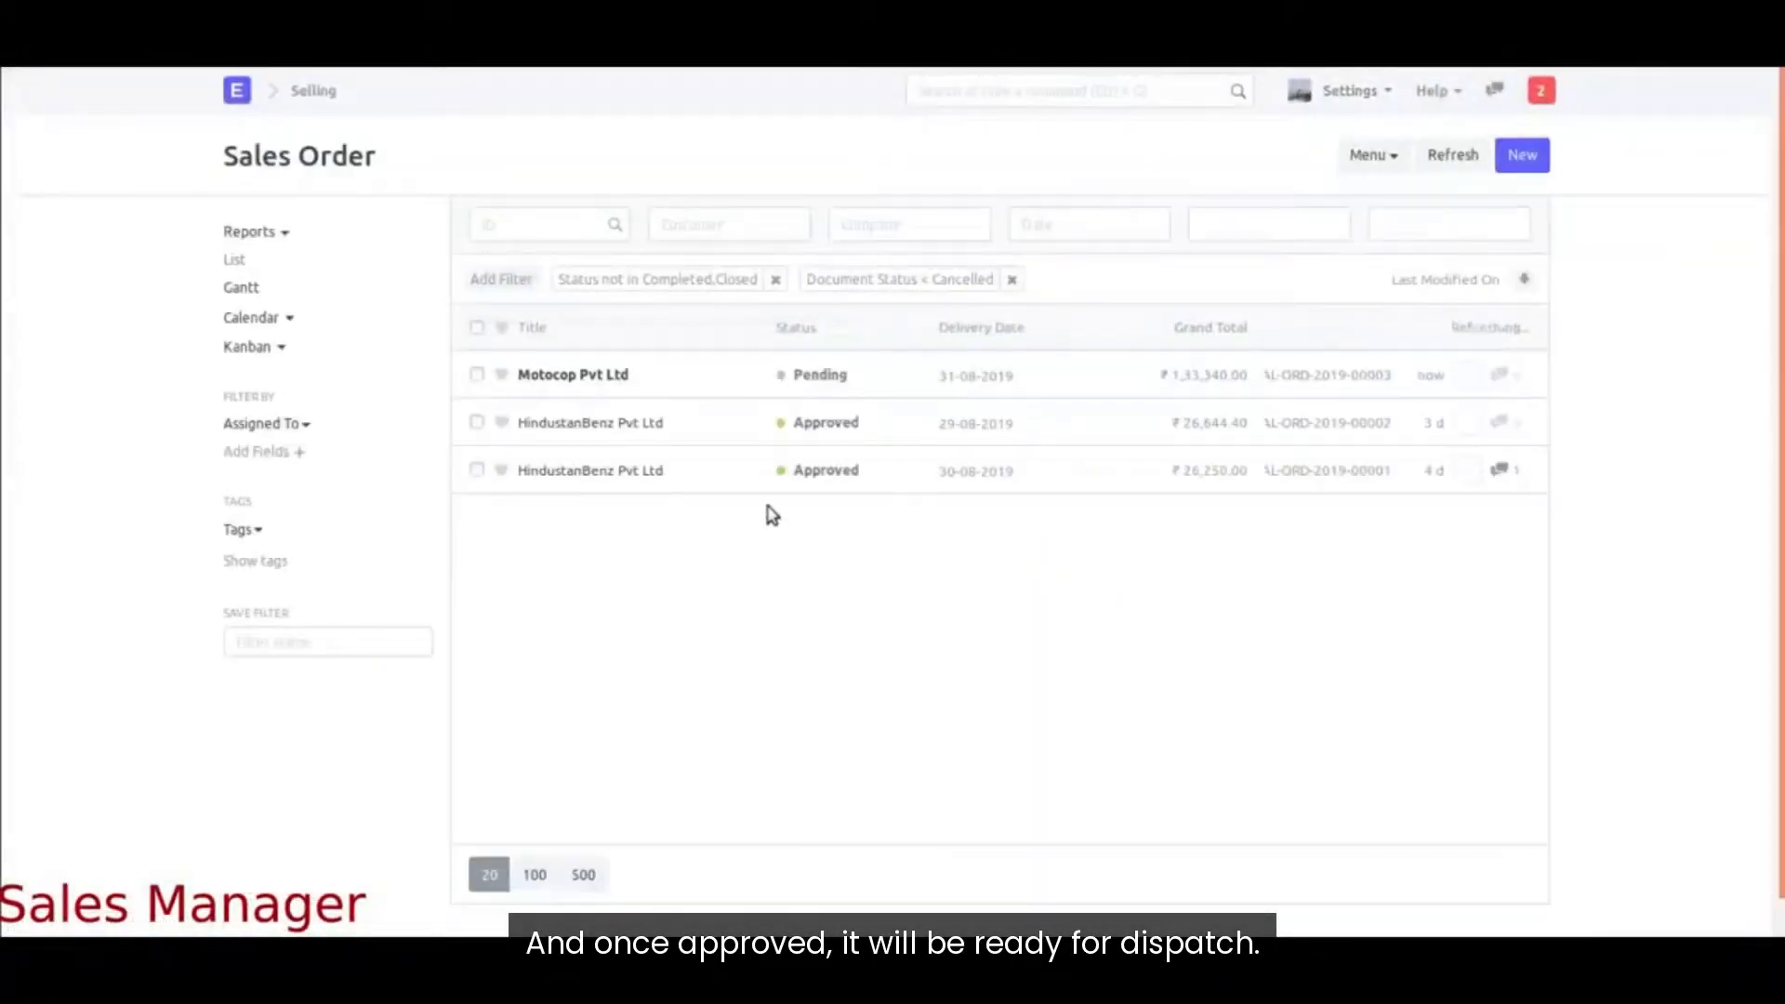
pyautogui.click(952, 358)
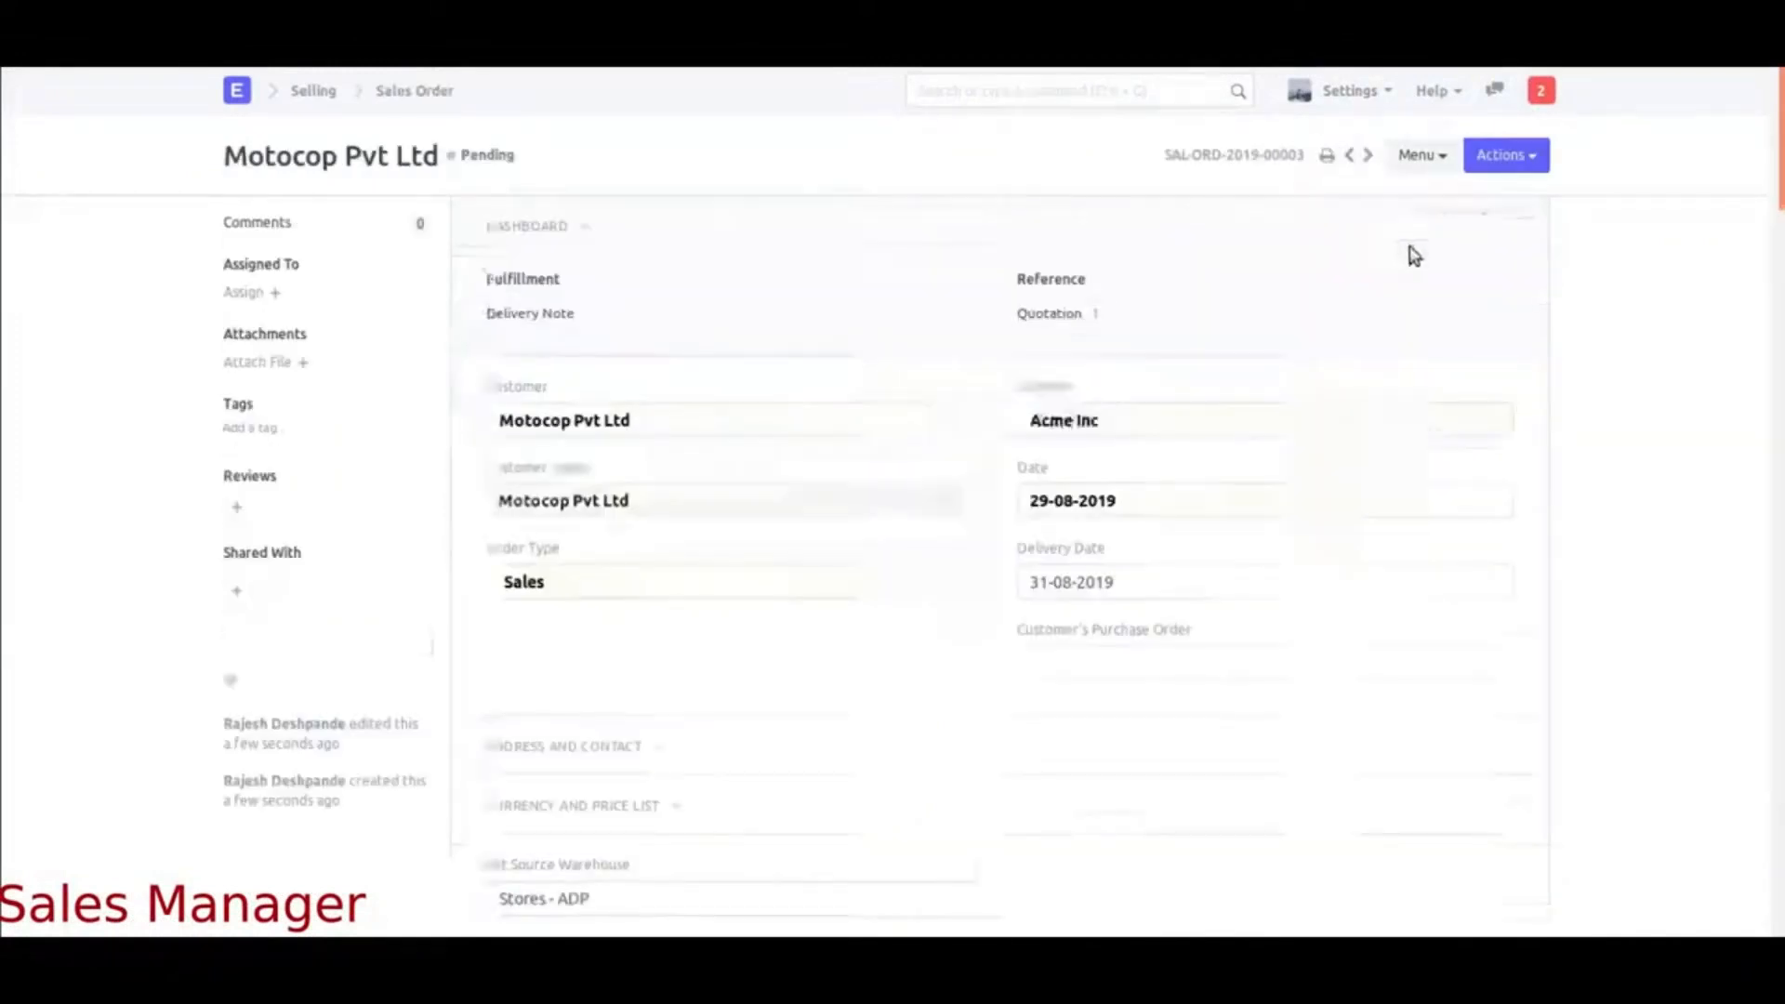
pyautogui.click(1496, 155)
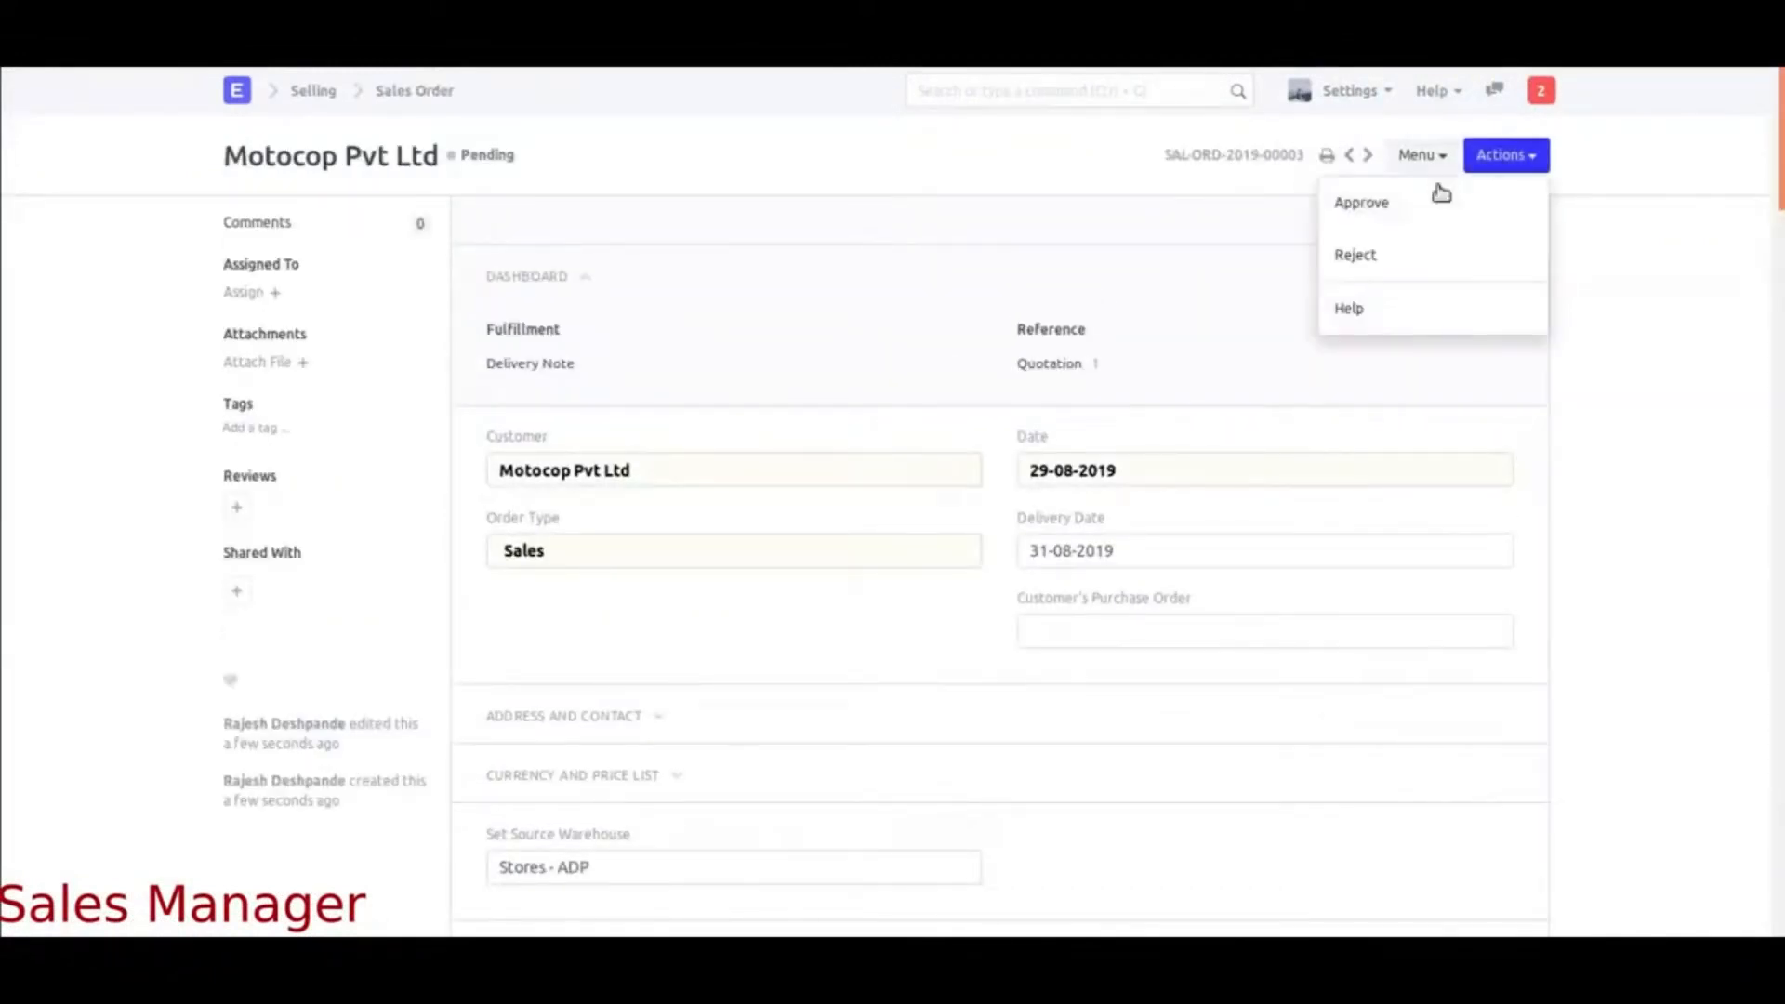
pyautogui.click(1368, 210)
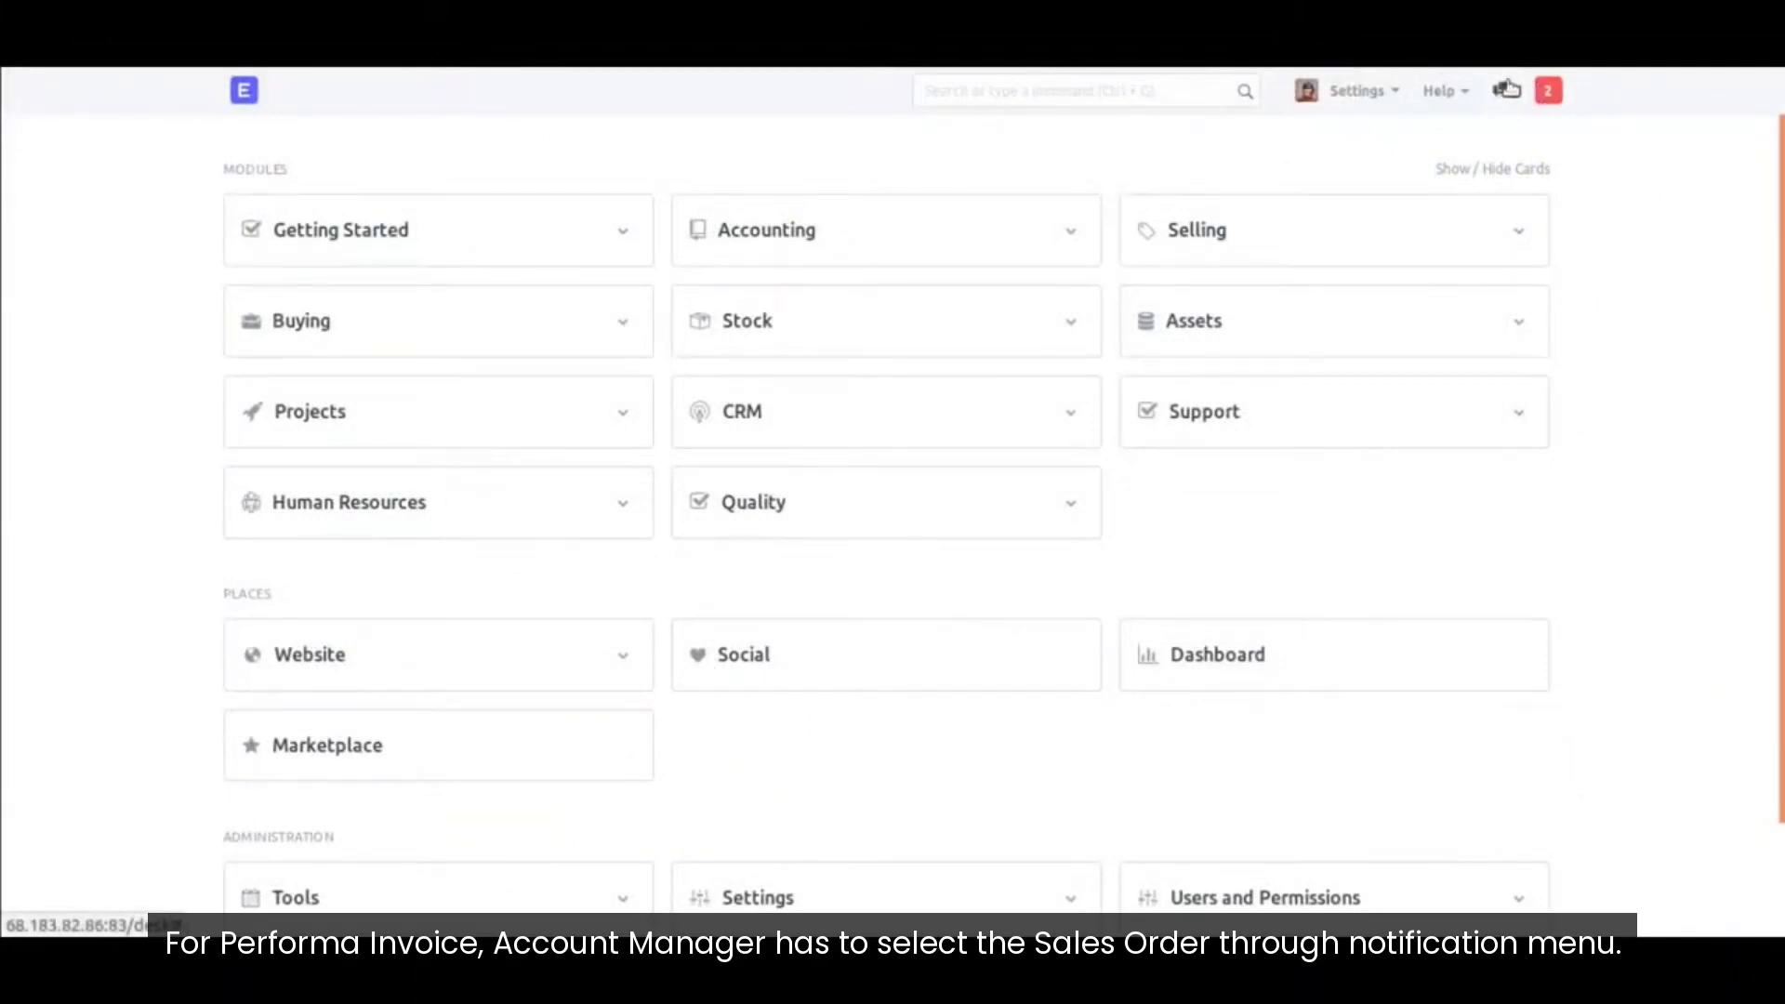
# Step: As account manager, open the approved Motocop Pvt Ltd sales order and create a sales invoice from it
pyautogui.click(1545, 91)
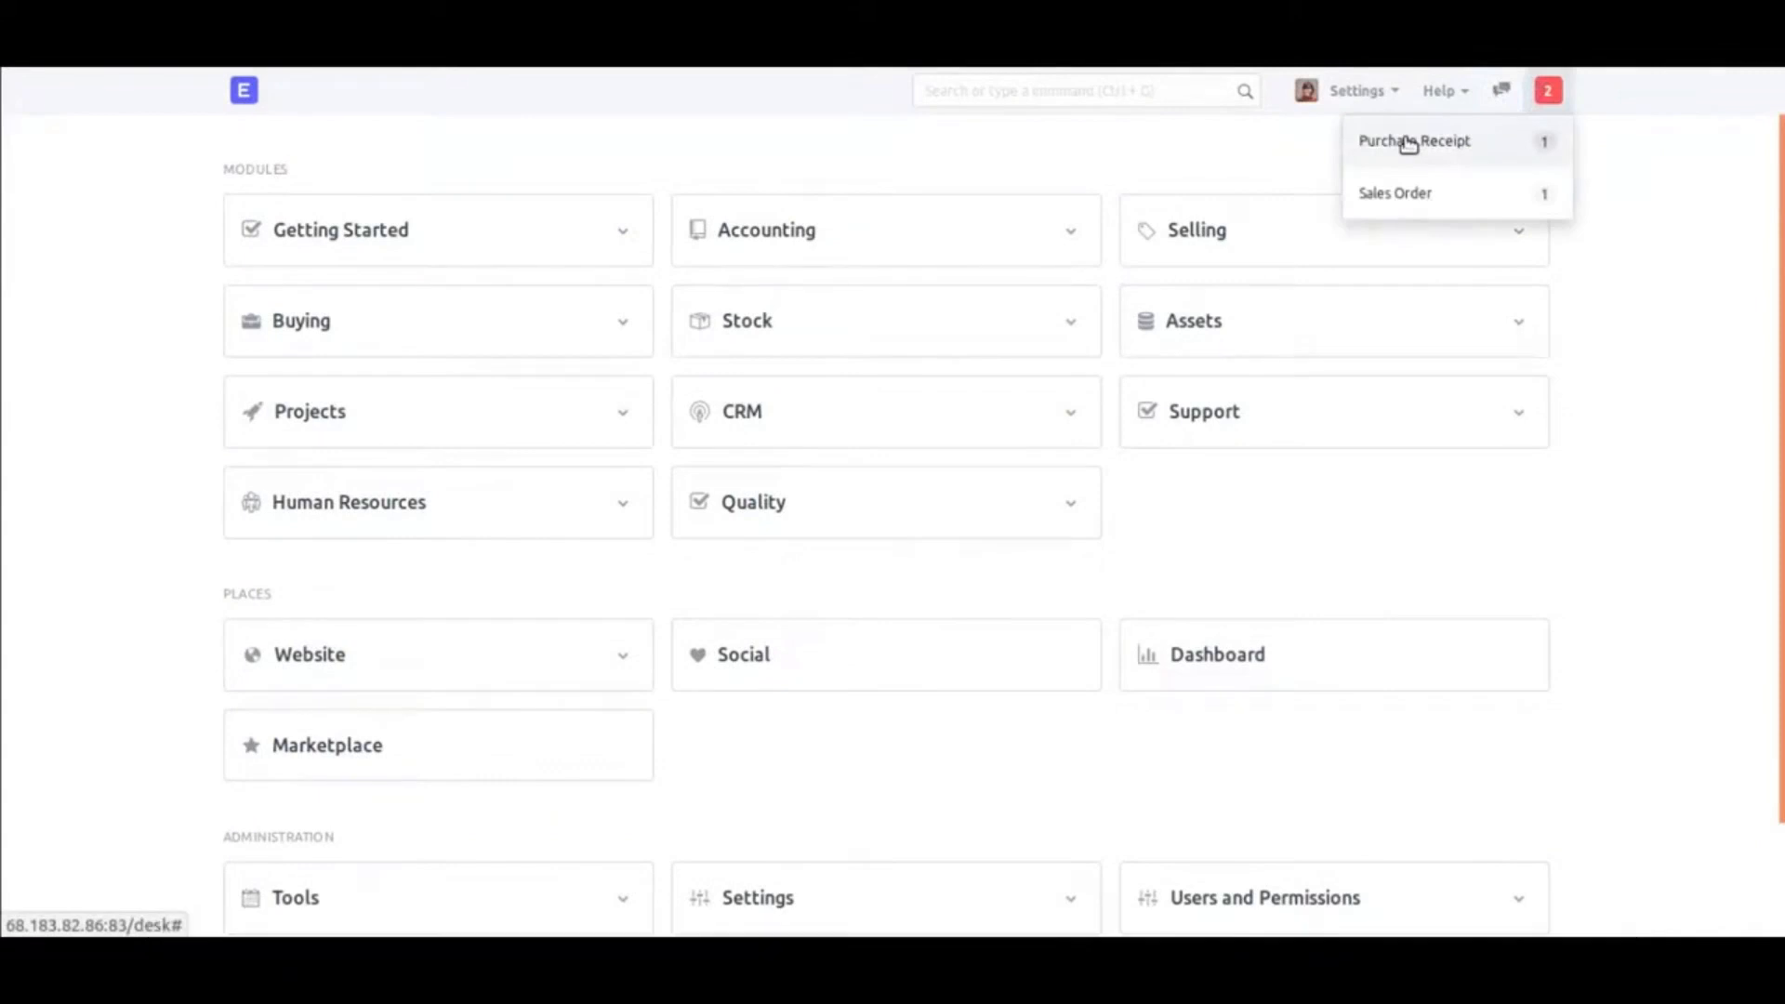
pyautogui.click(1422, 193)
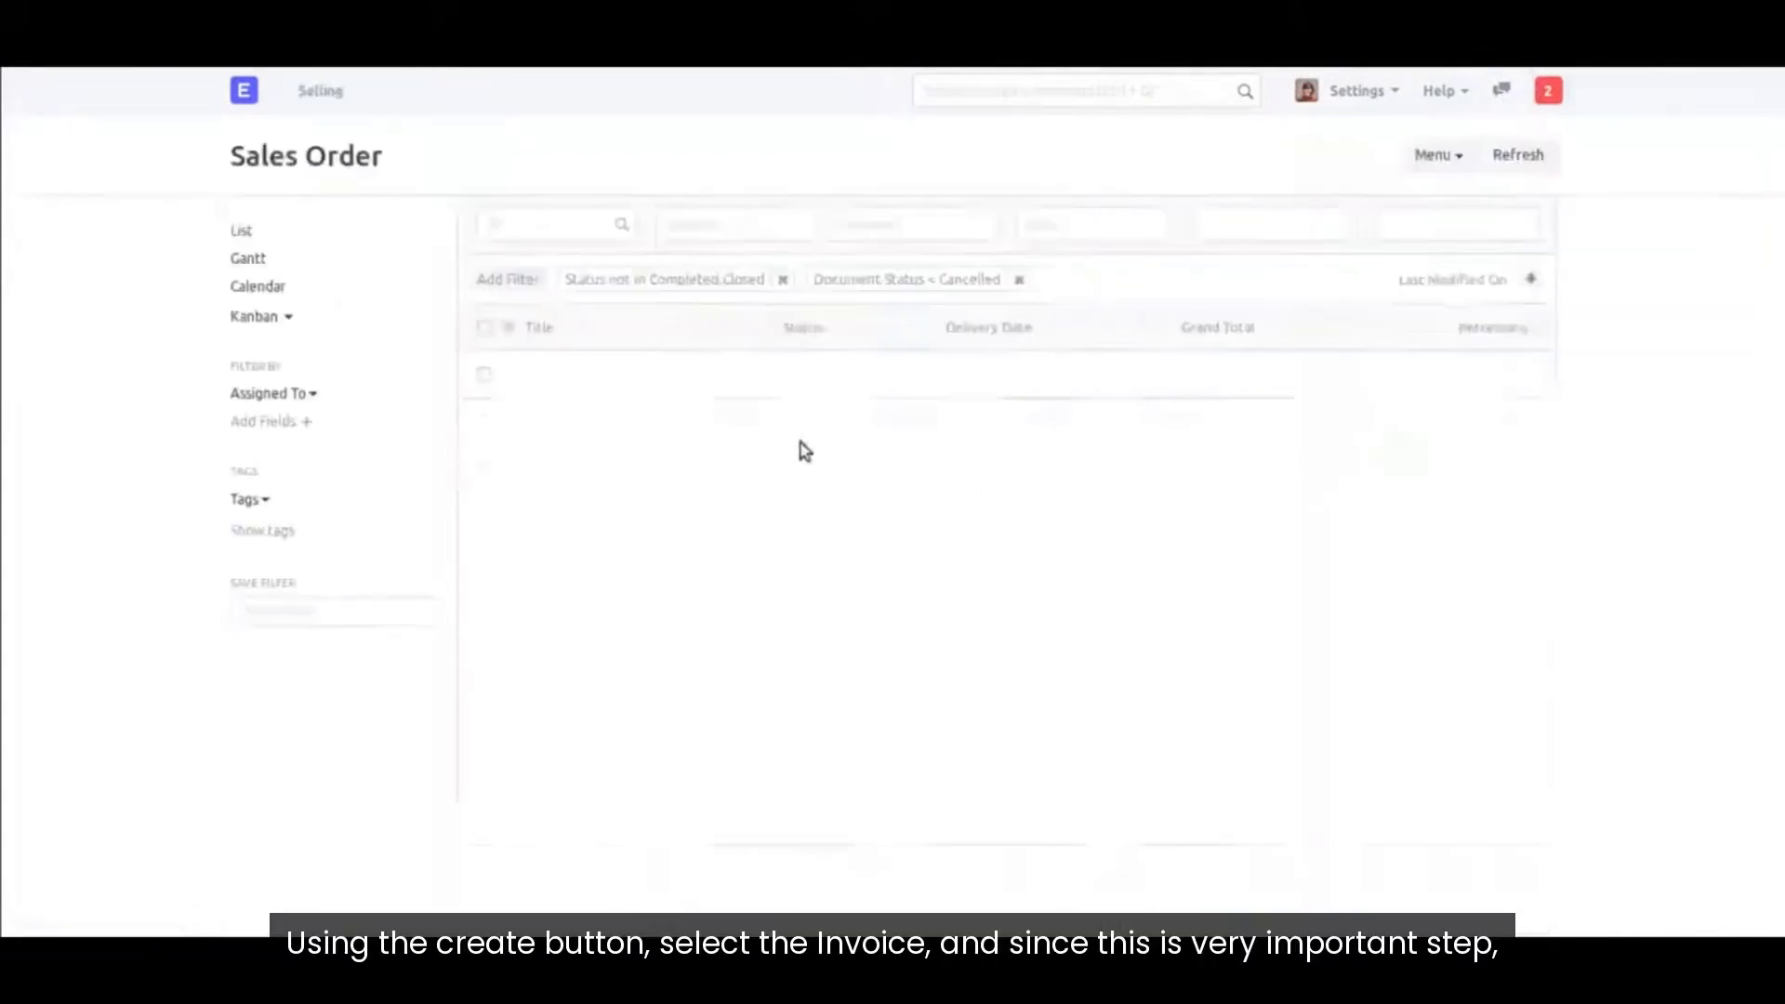
pyautogui.click(571, 373)
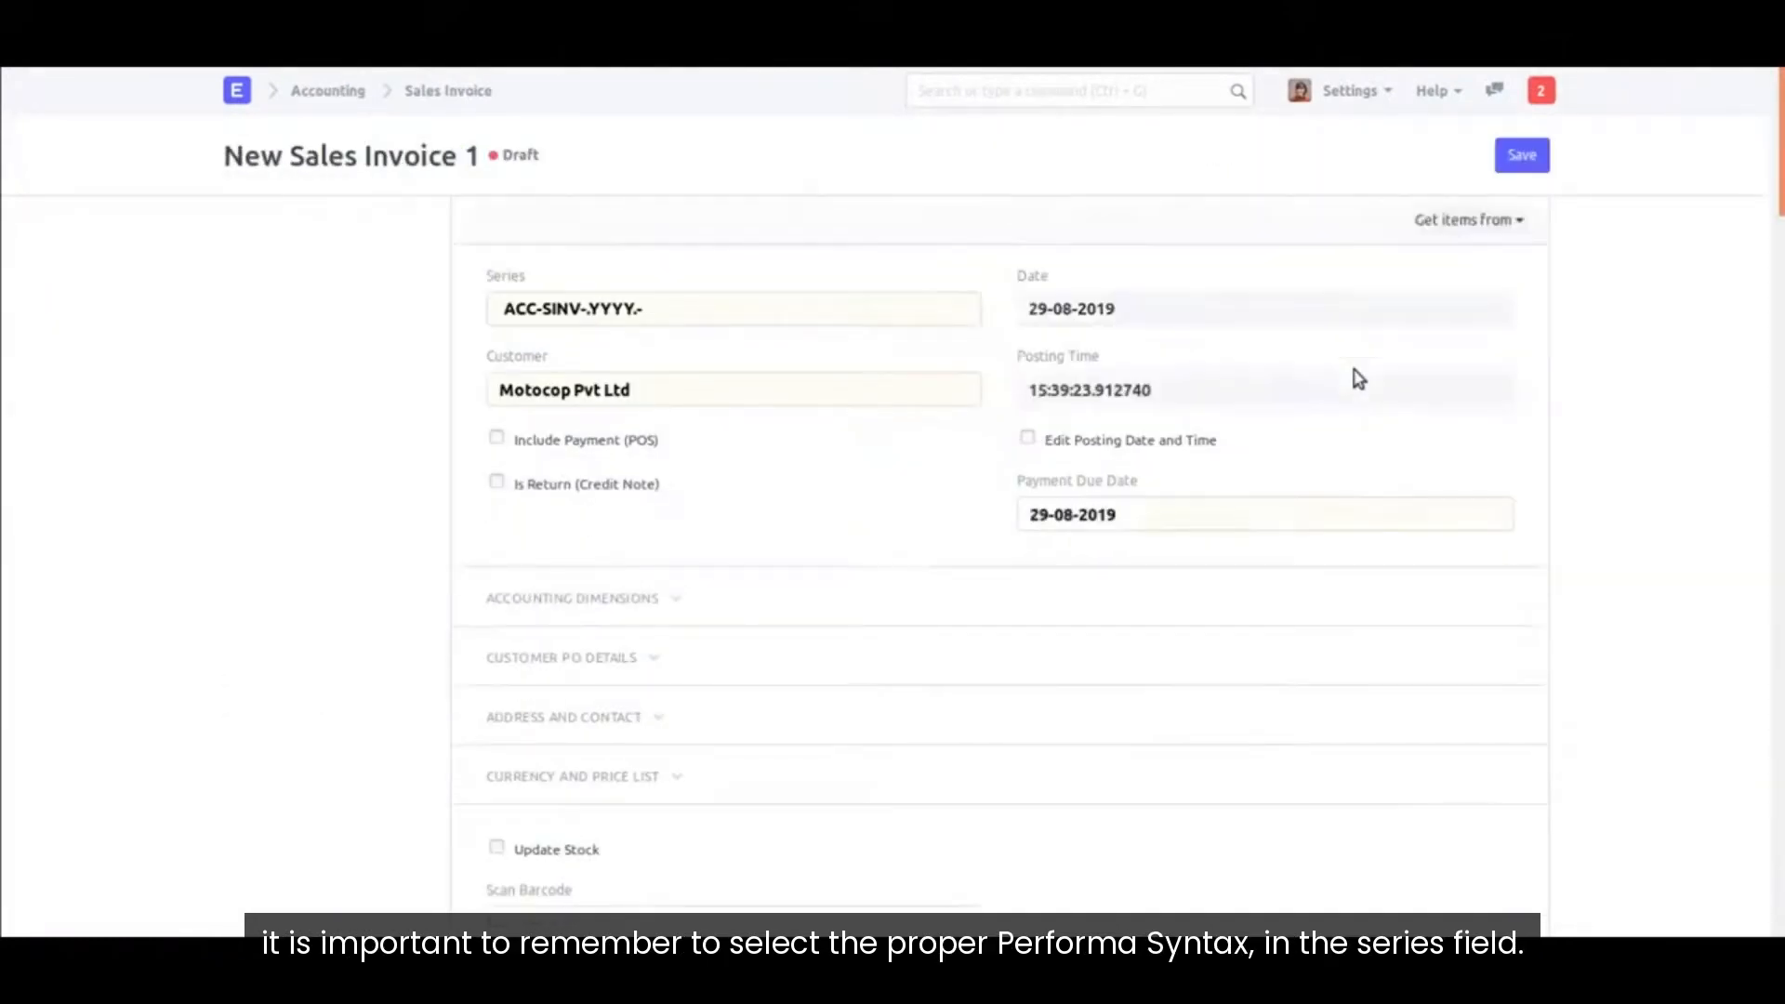
# Step: Set the invoice series to ACC-PROINV-.YYYY.-, check its items and taxes, and save it as a draft
pyautogui.click(688, 319)
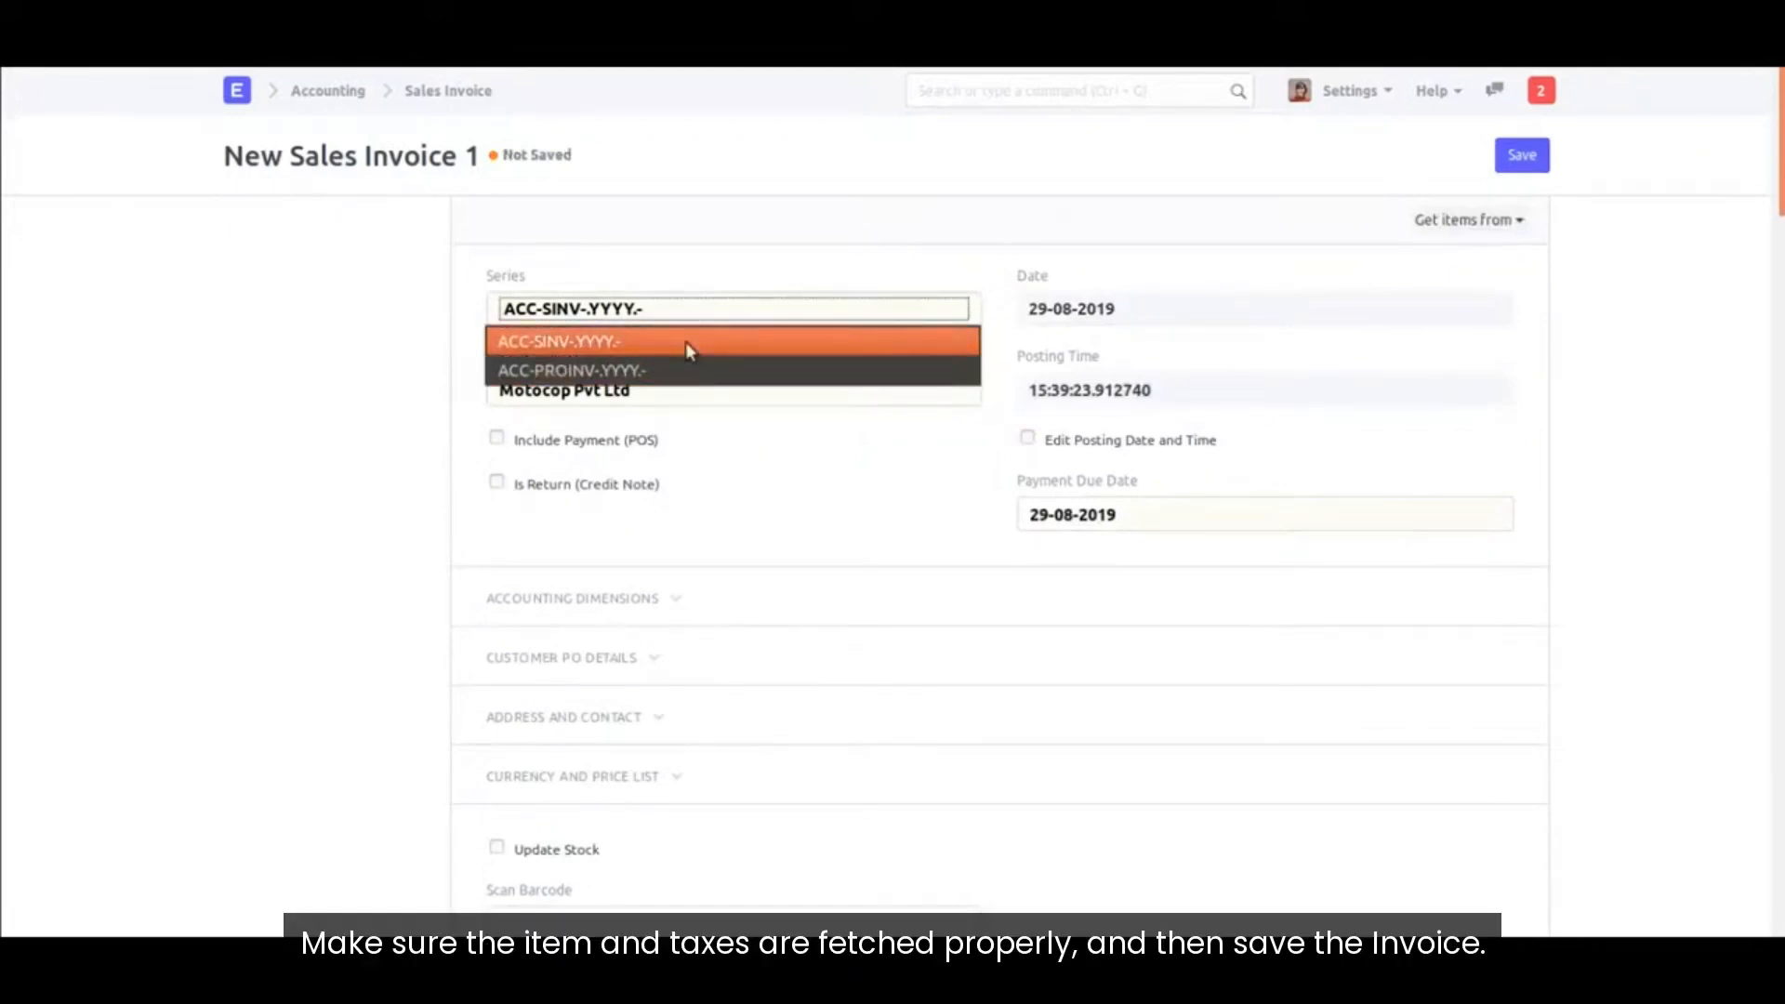
pyautogui.click(600, 372)
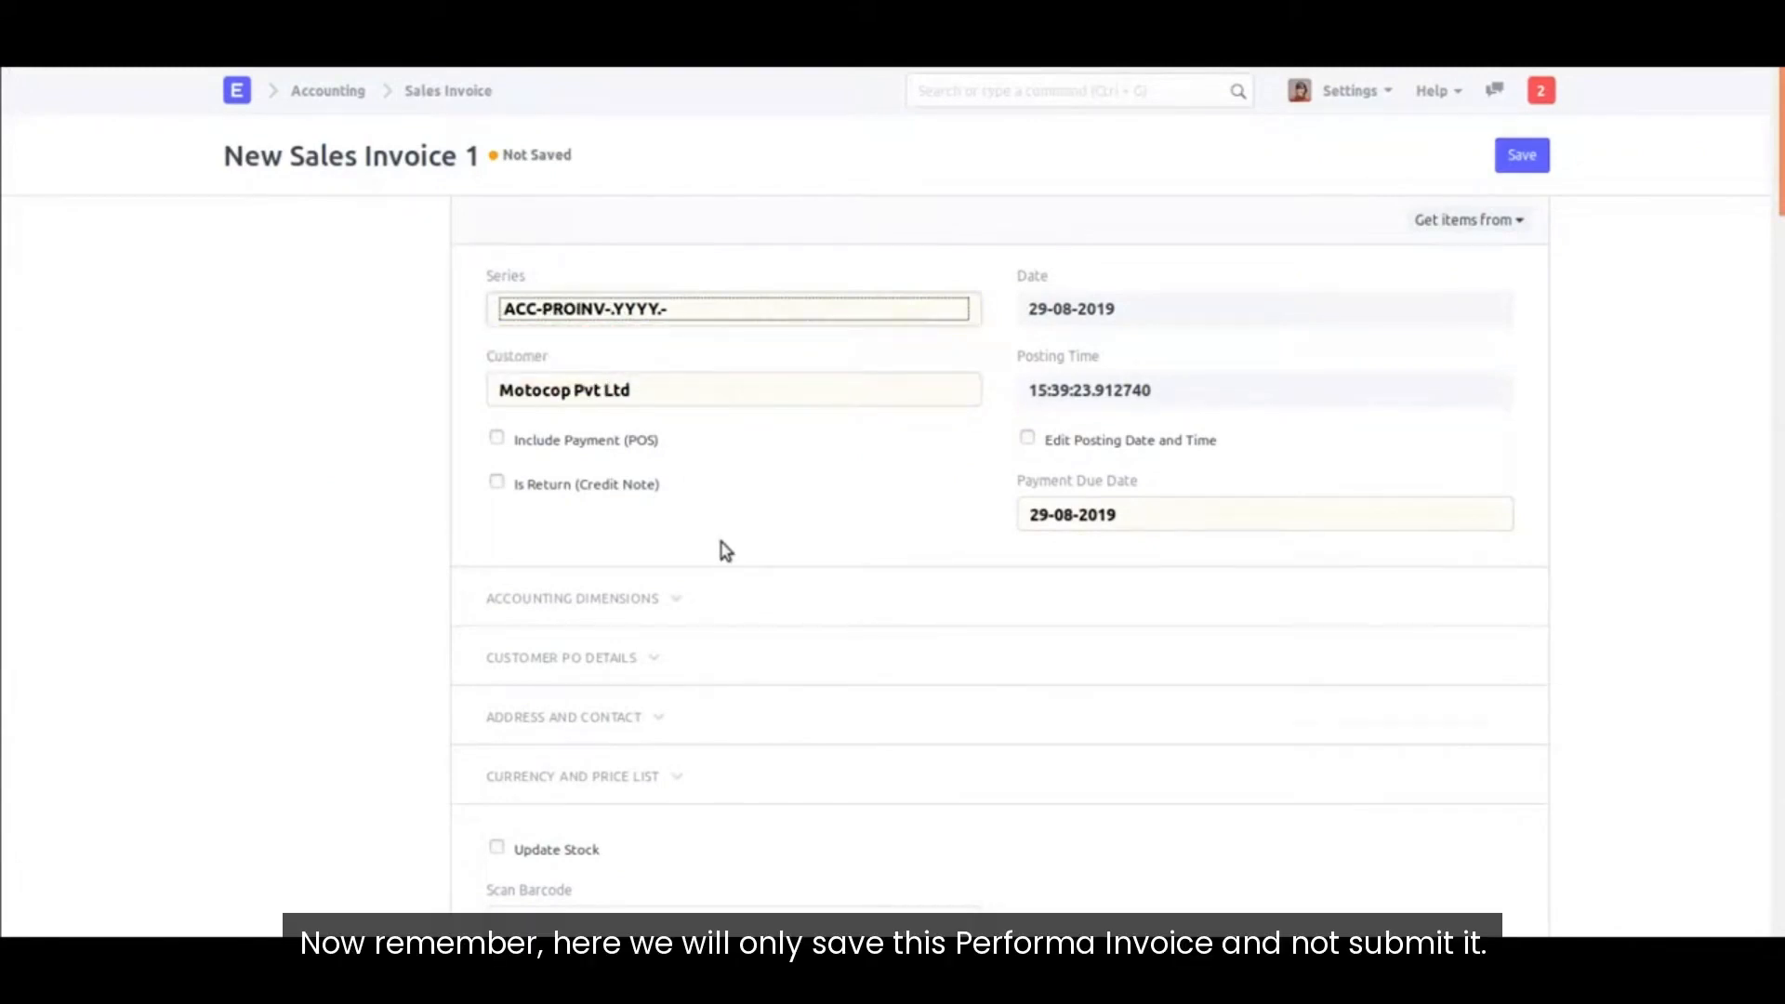
pyautogui.scroll(-5, 726, 552)
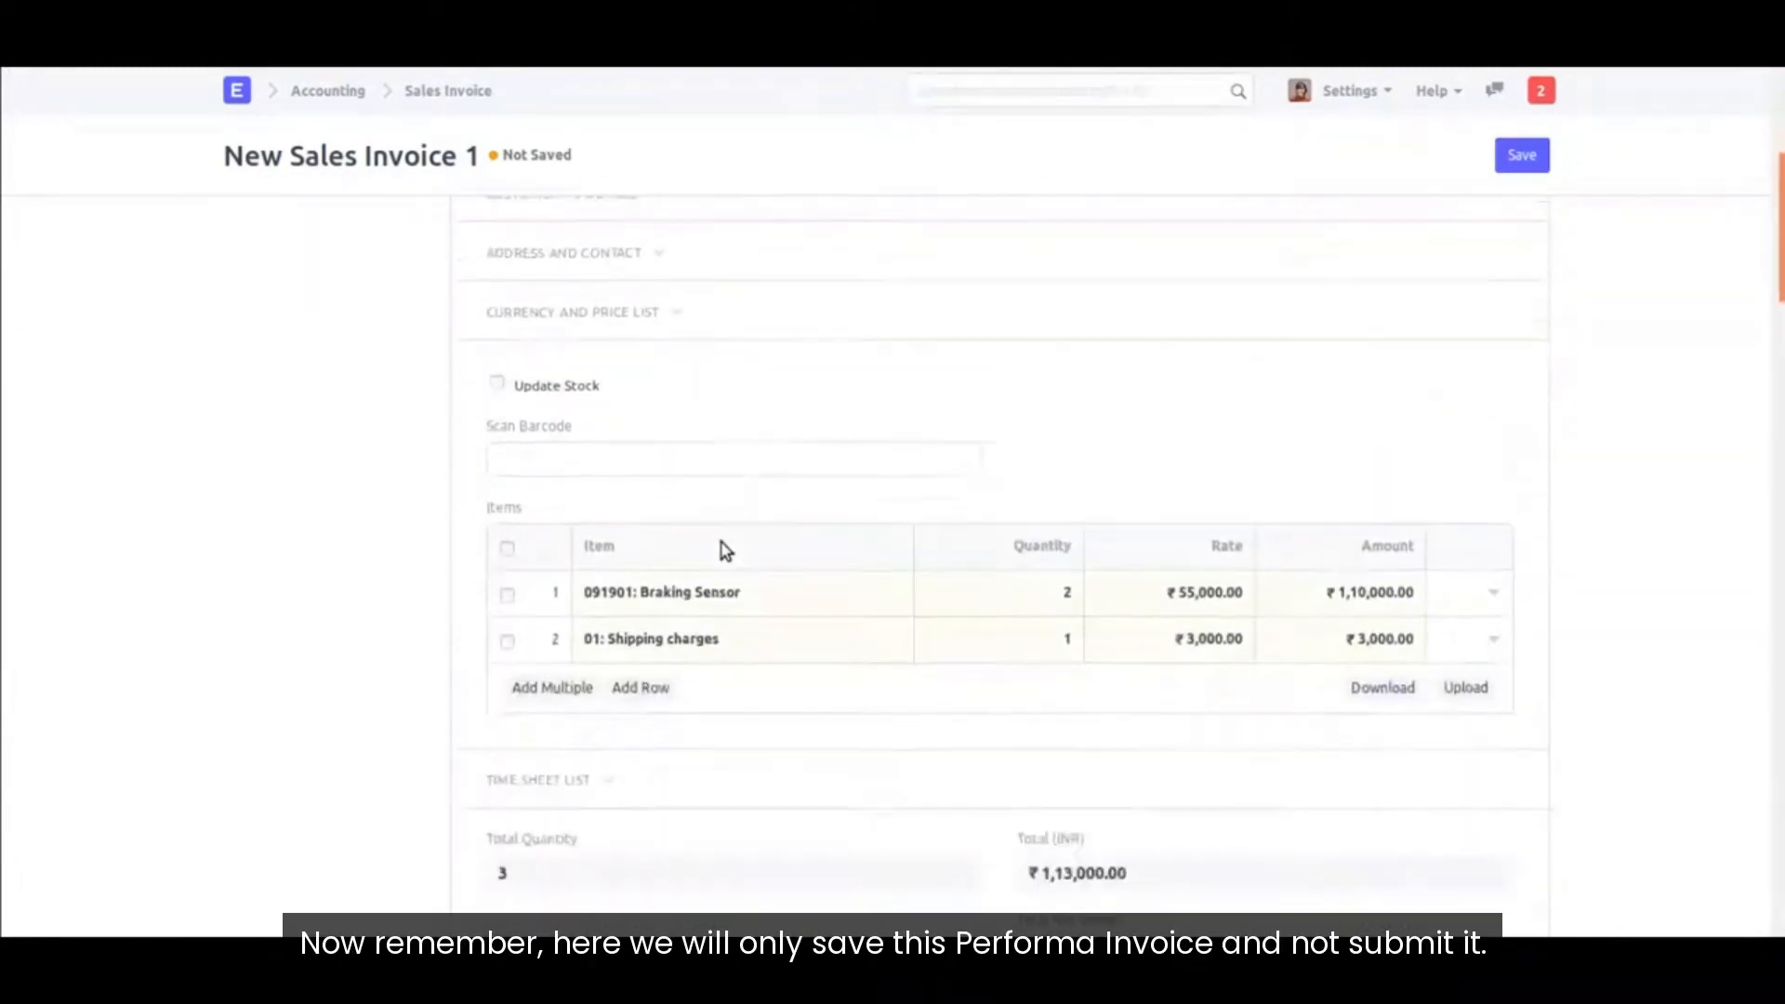
pyautogui.scroll(-8, 904, 610)
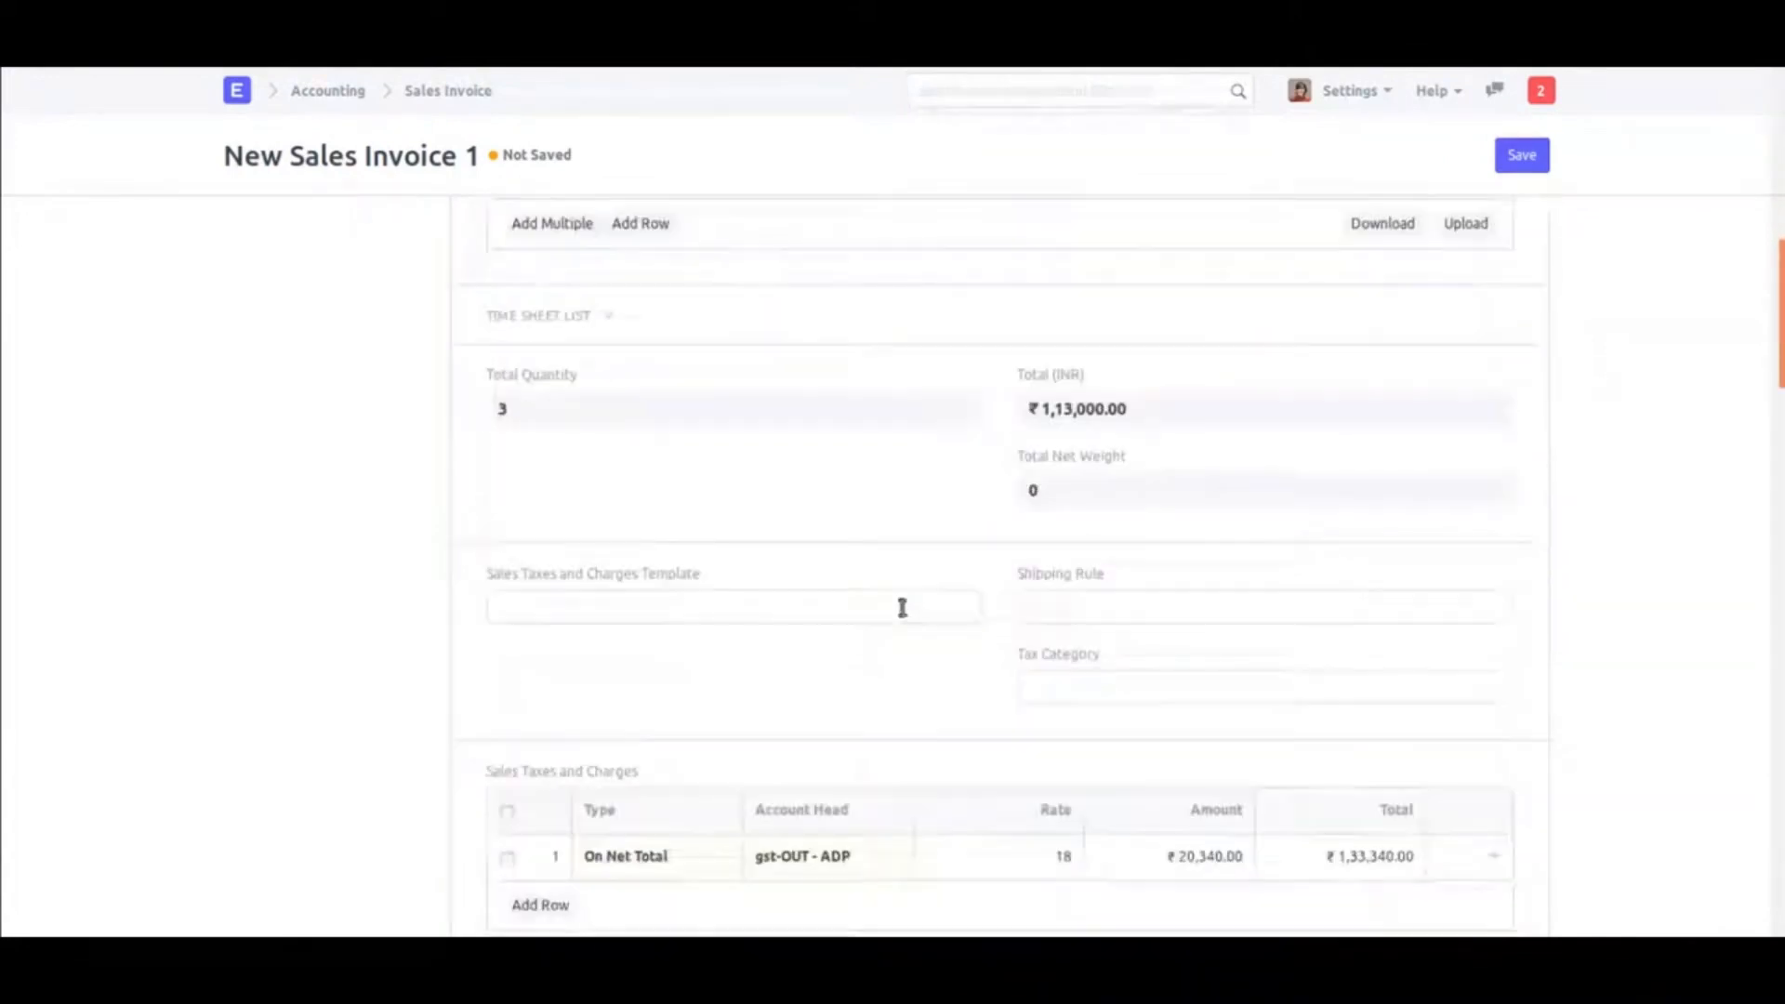
pyautogui.click(1521, 156)
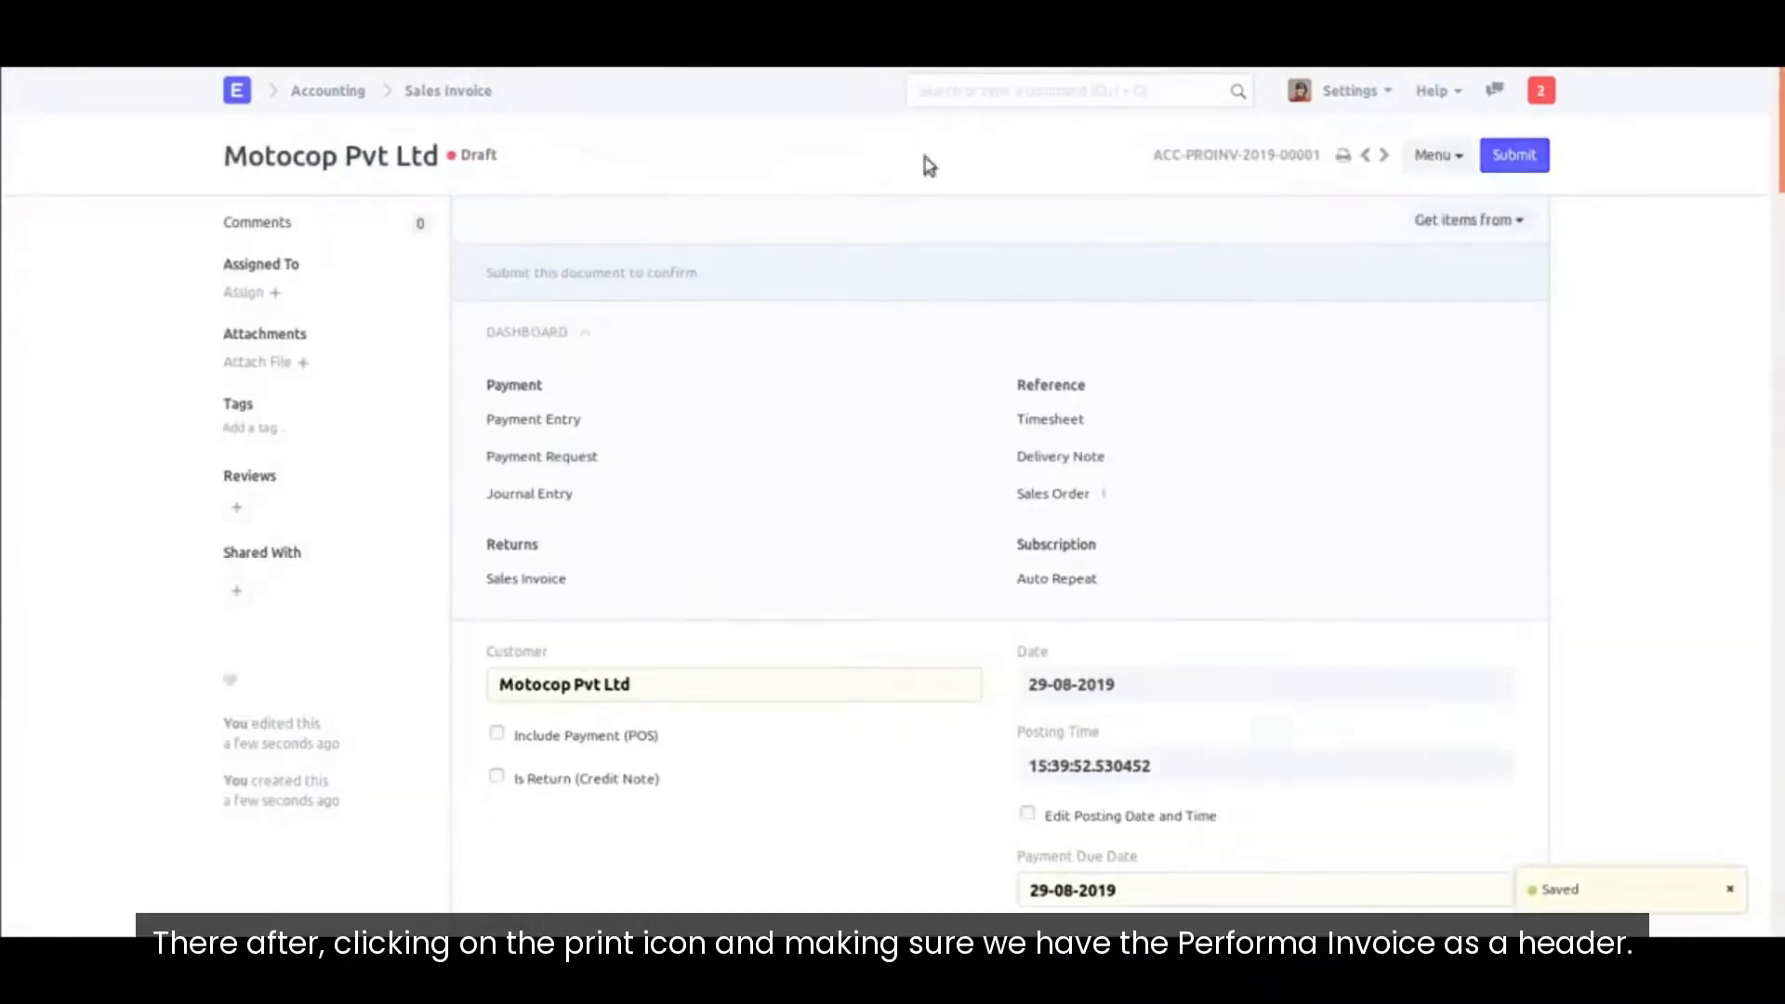
# Step: Show the draft invoice's print view in the Proforma Invoice format and start an email of it
pyautogui.click(1345, 156)
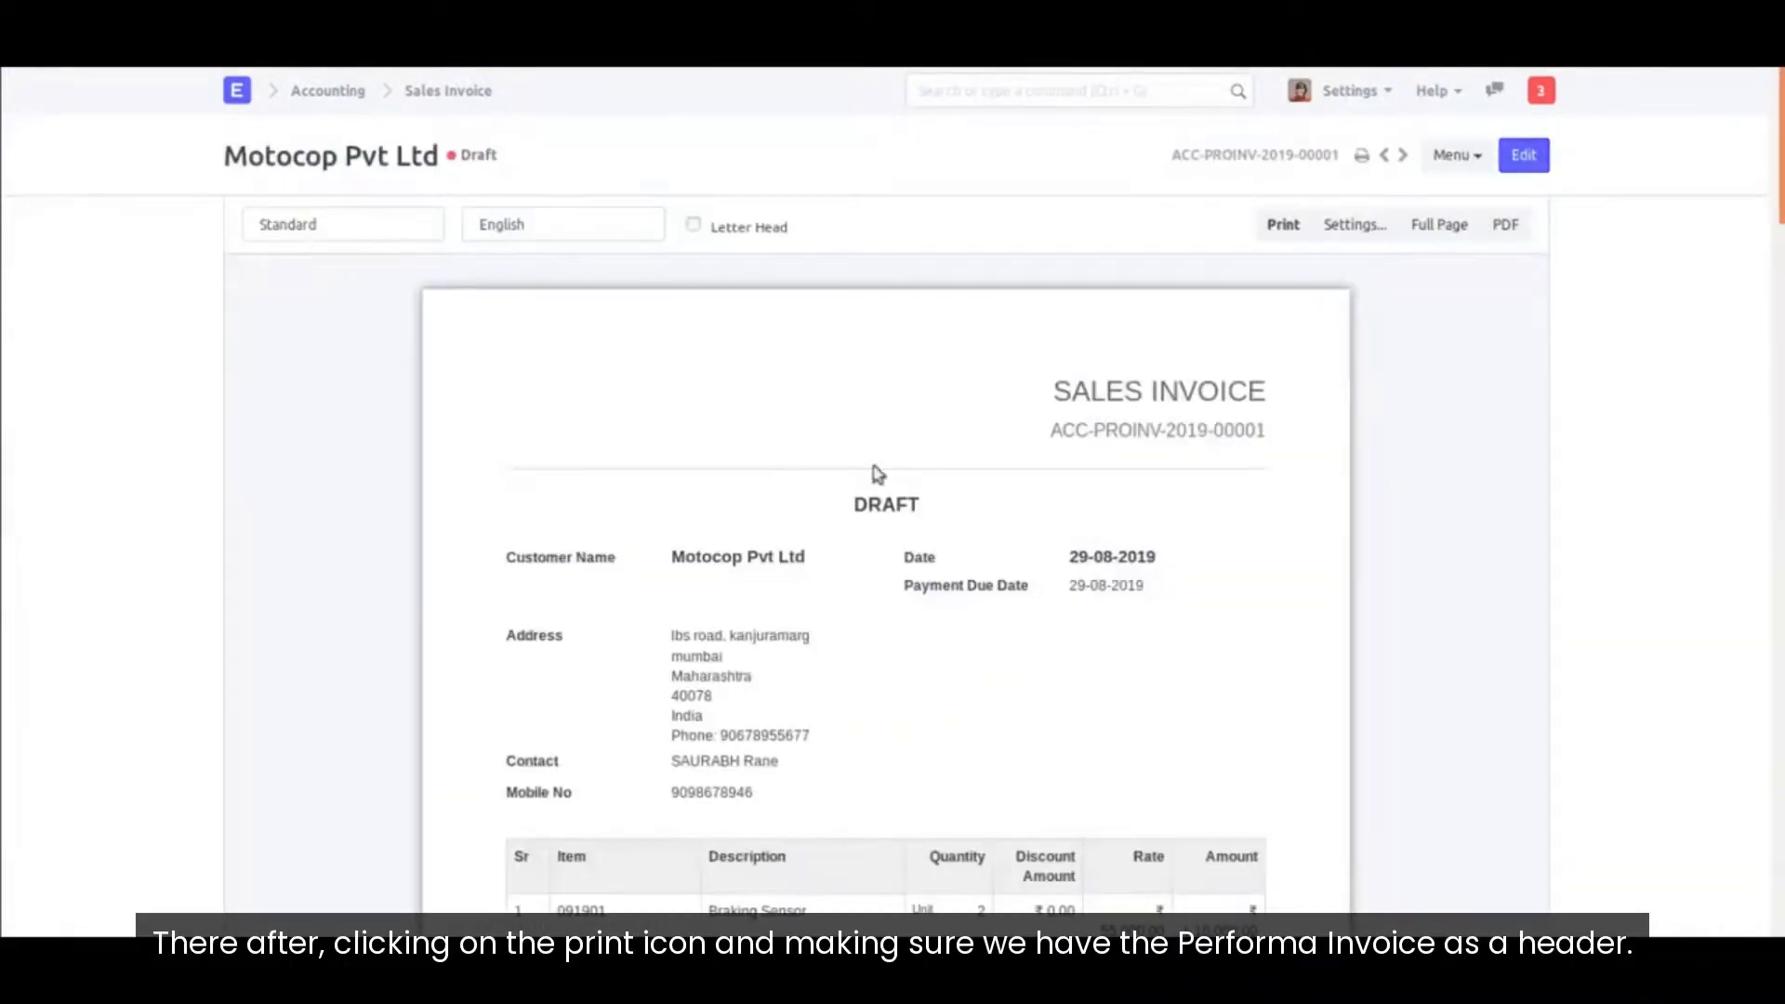
pyautogui.click(390, 232)
pyautogui.click(340, 355)
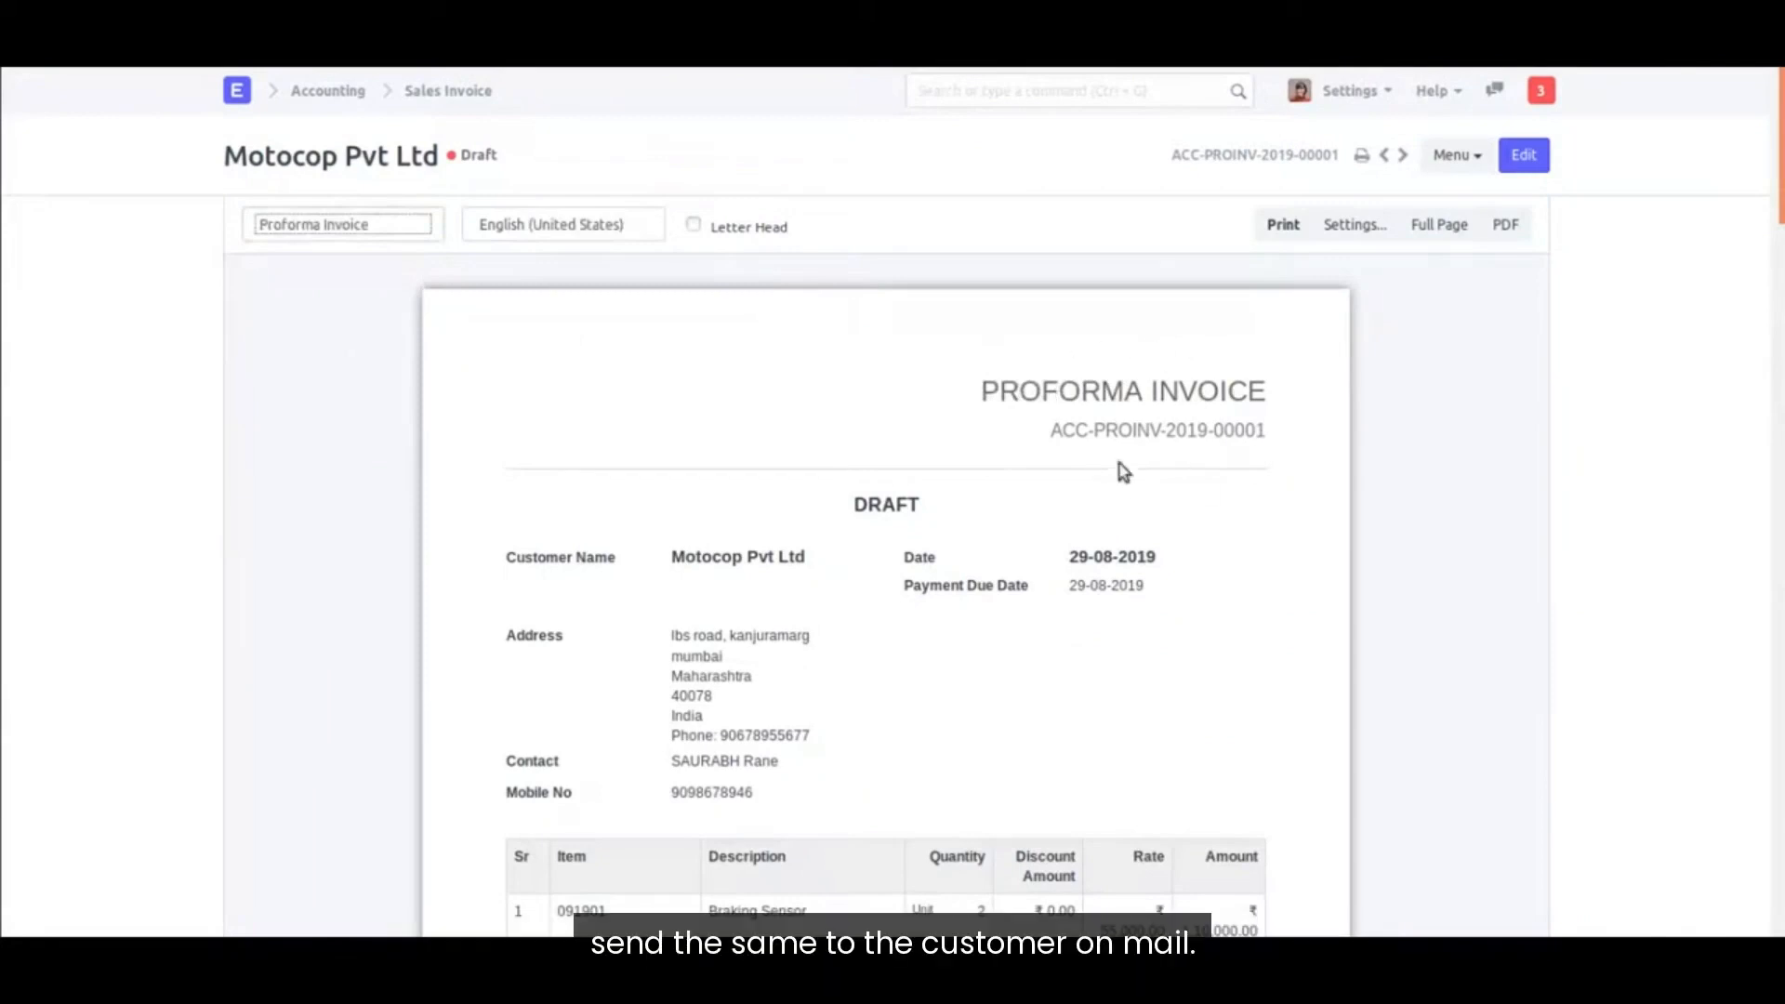
pyautogui.click(1445, 156)
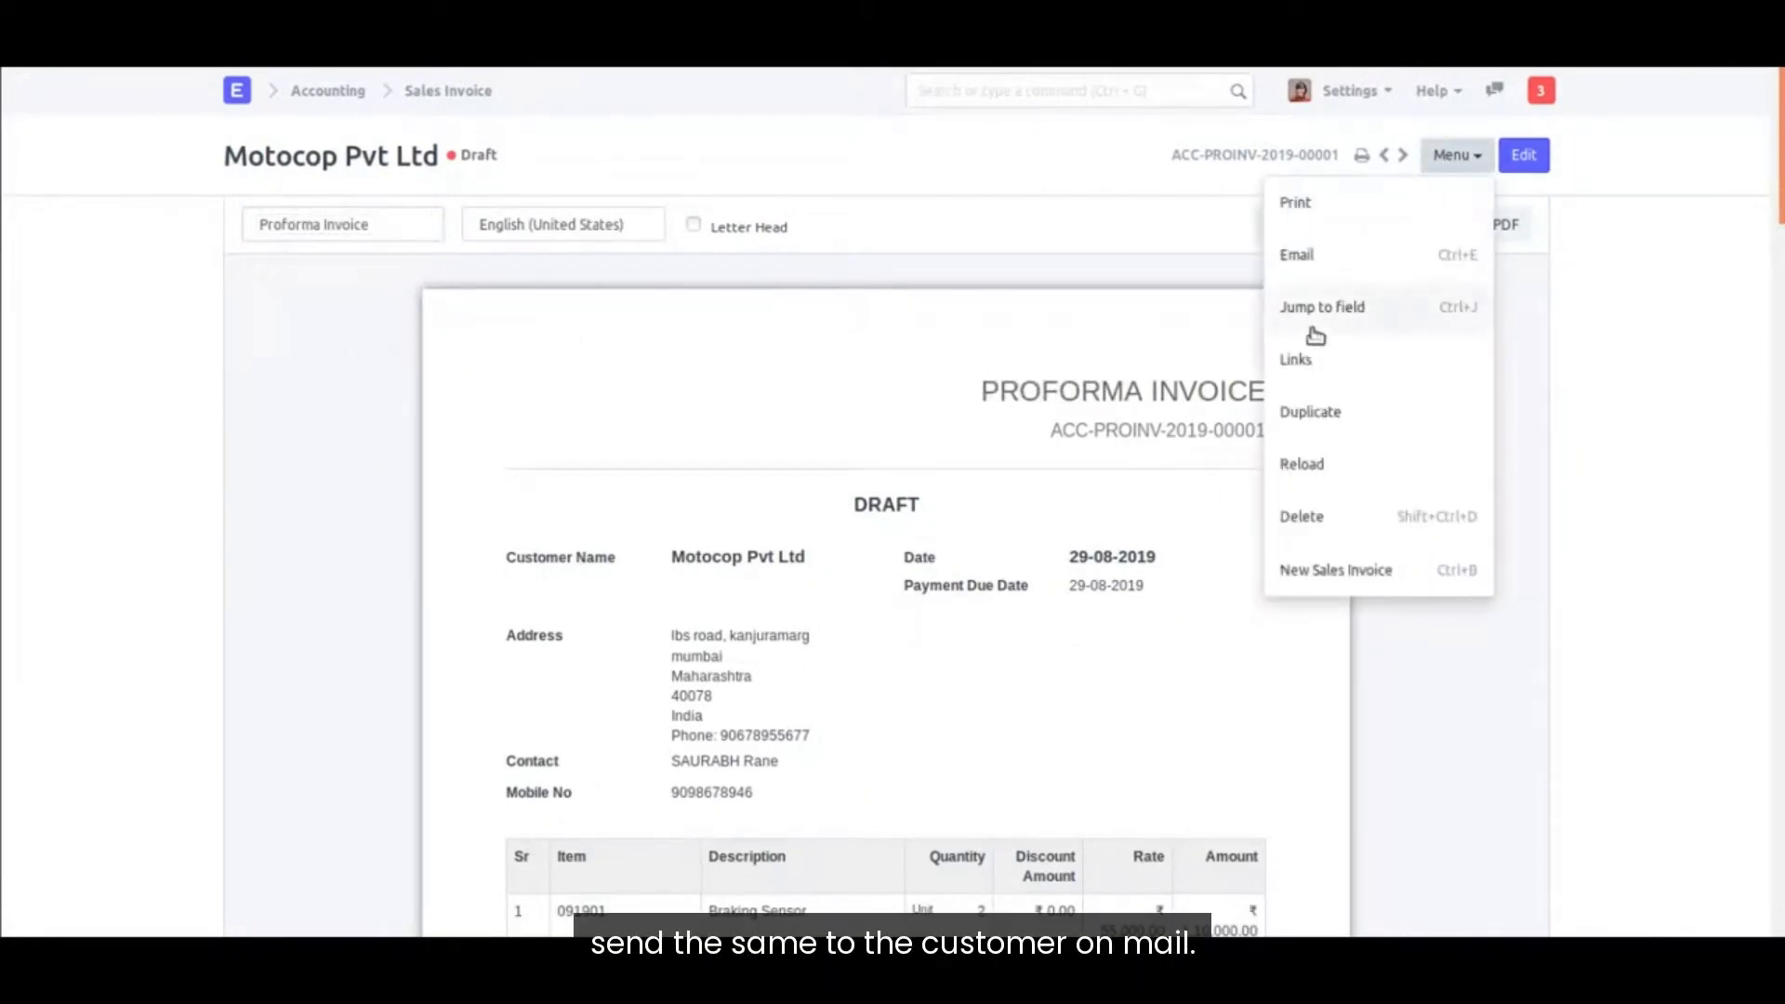
pyautogui.click(1311, 252)
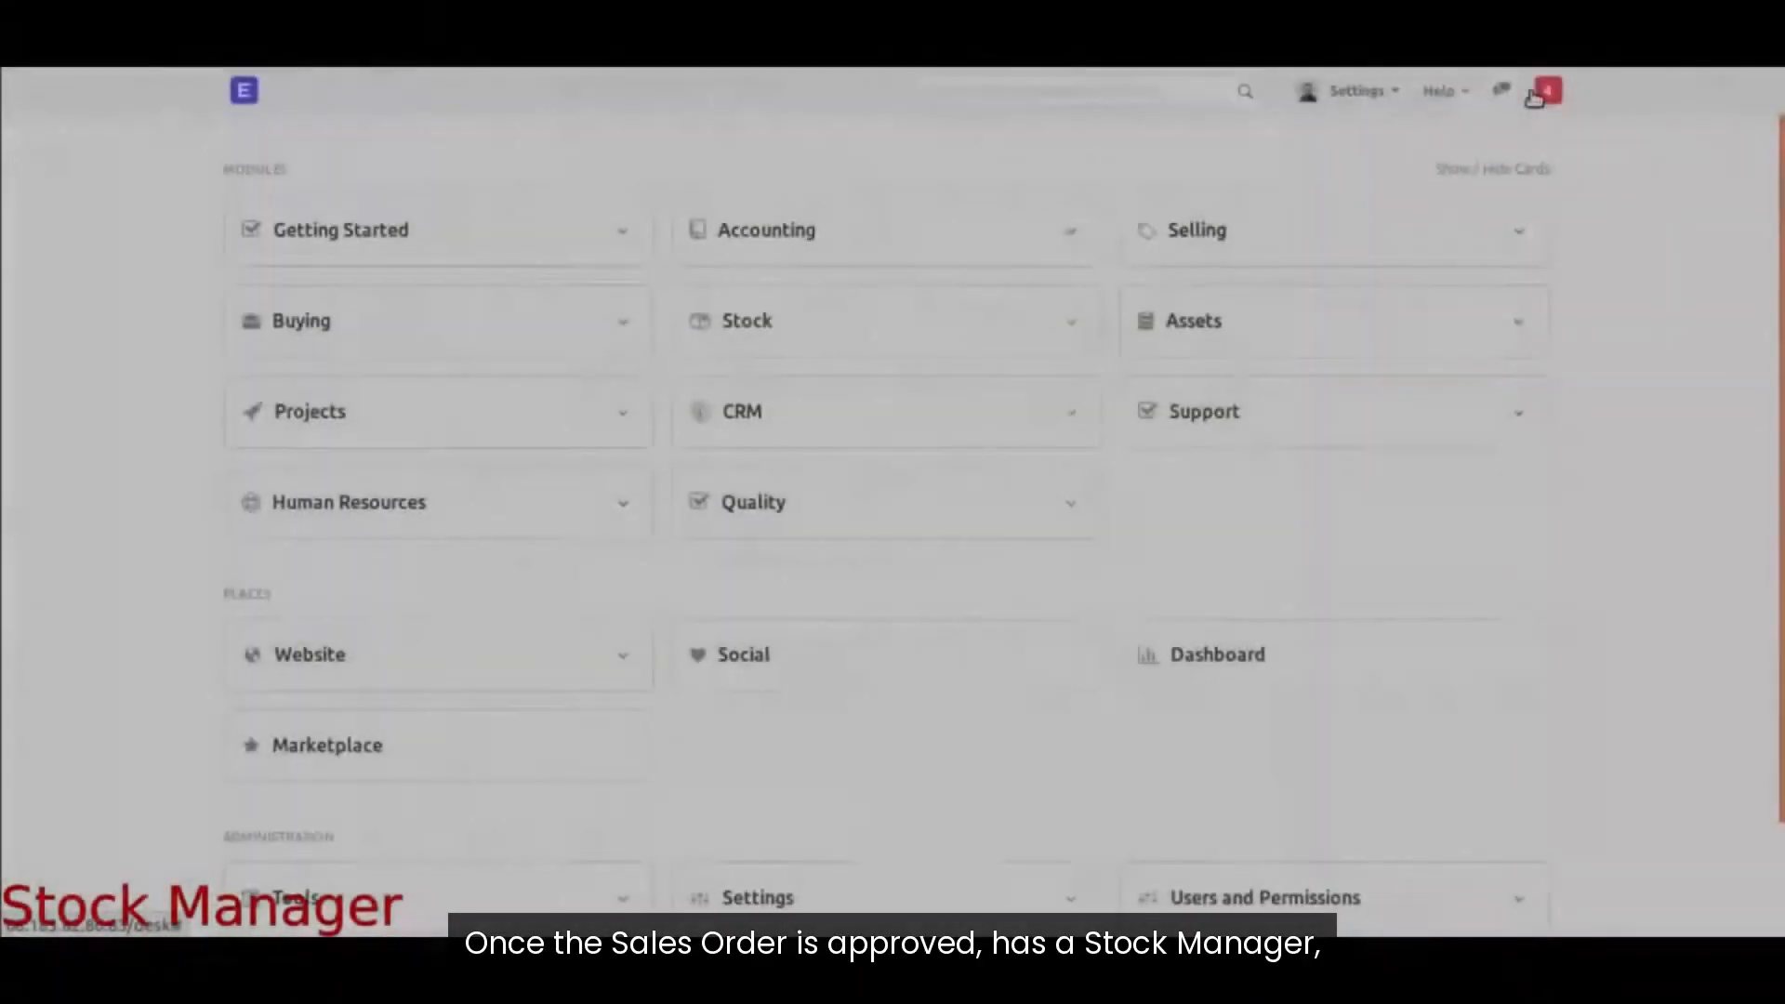
# Step: As stock manager, open the approved Motocop Pvt Ltd sales order and create a delivery note from it
pyautogui.click(1546, 91)
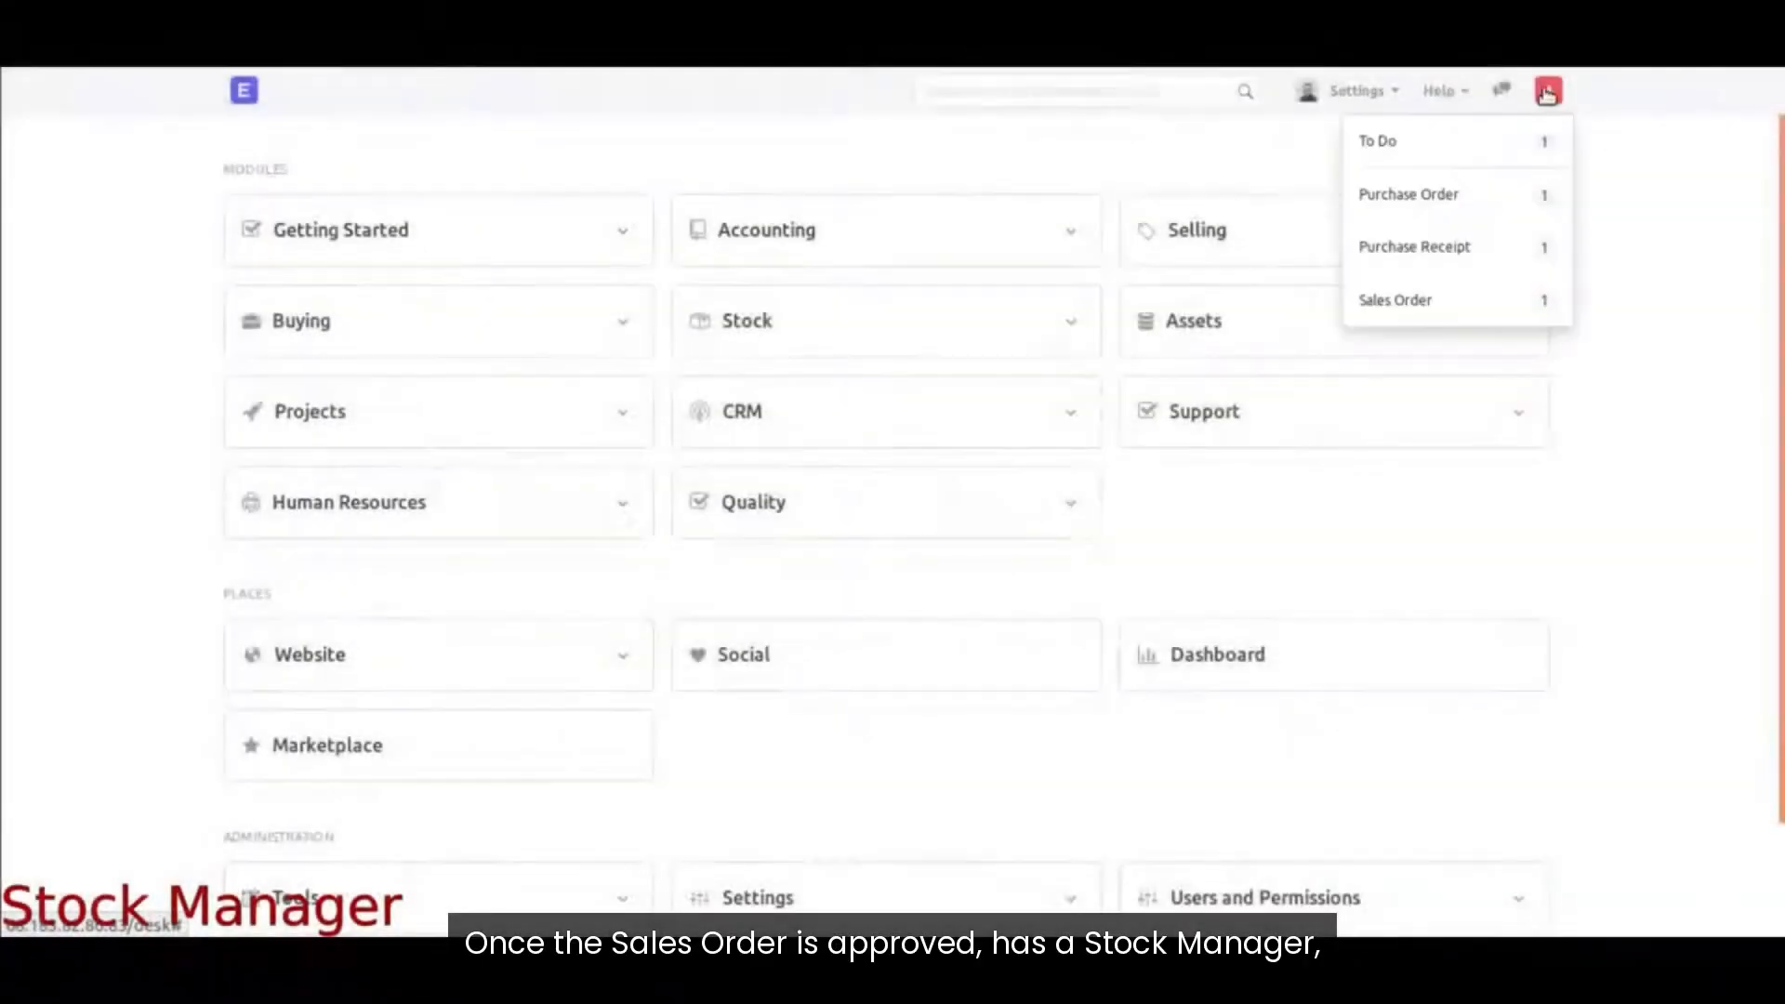
pyautogui.click(1463, 303)
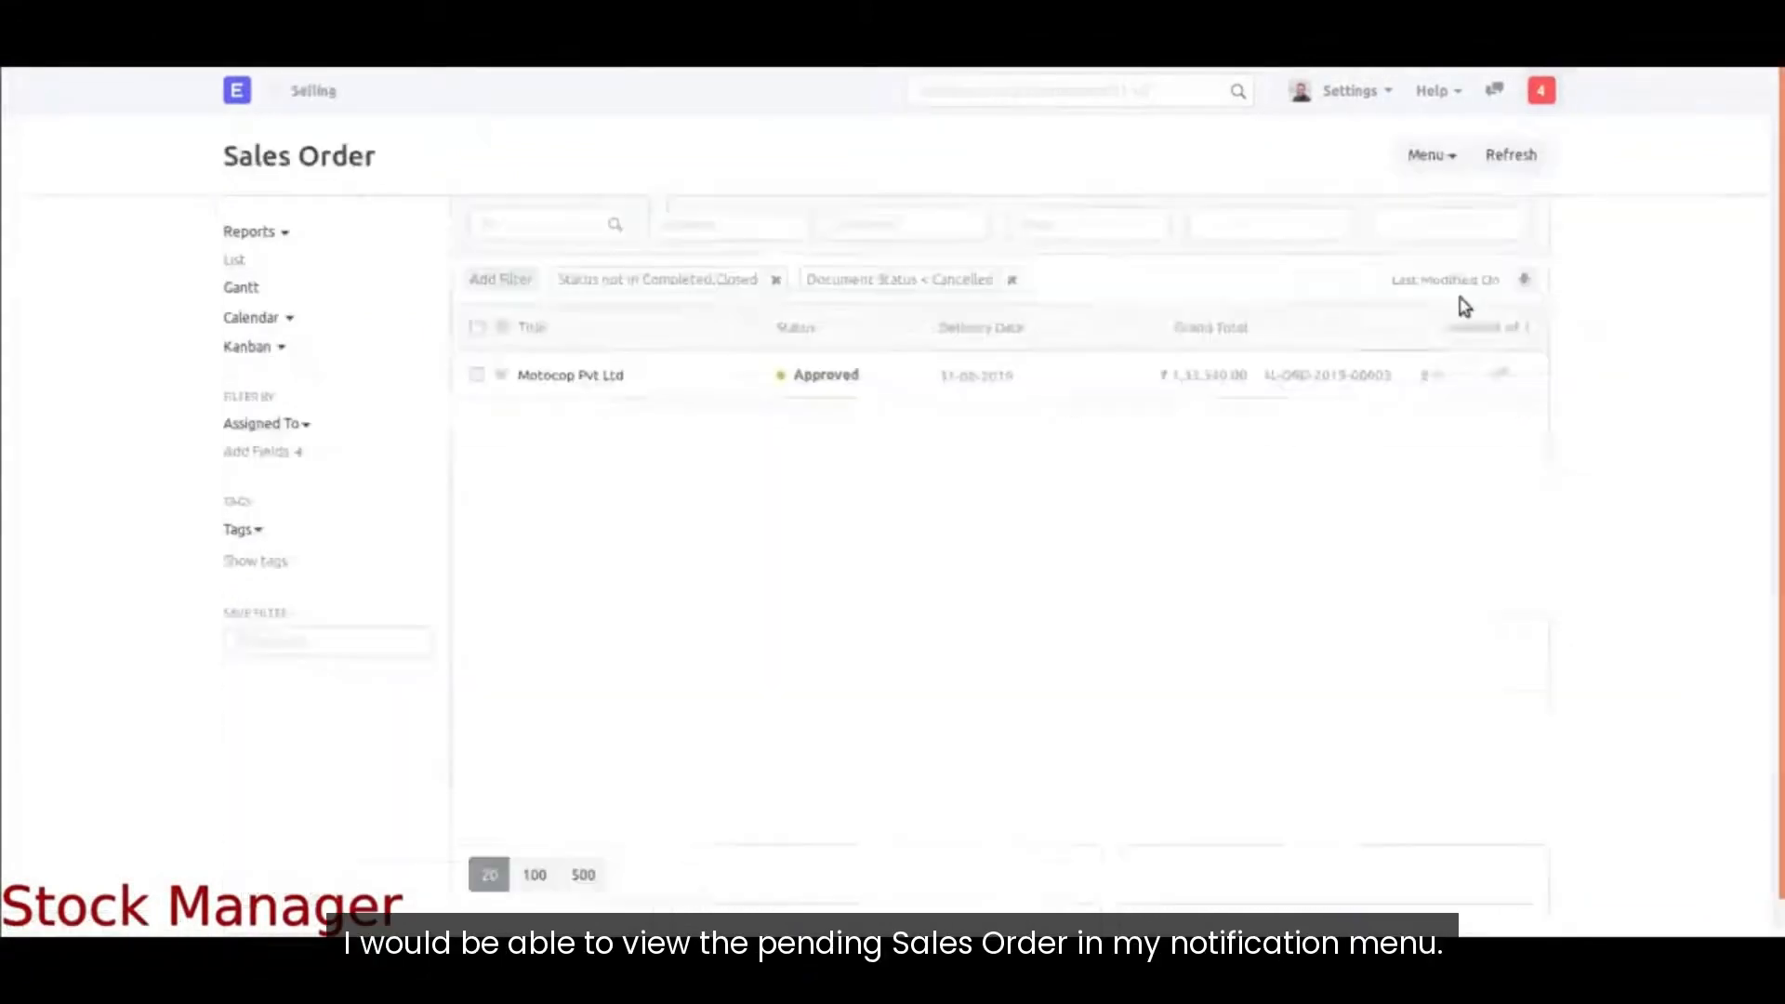
pyautogui.click(609, 376)
pyautogui.click(1511, 237)
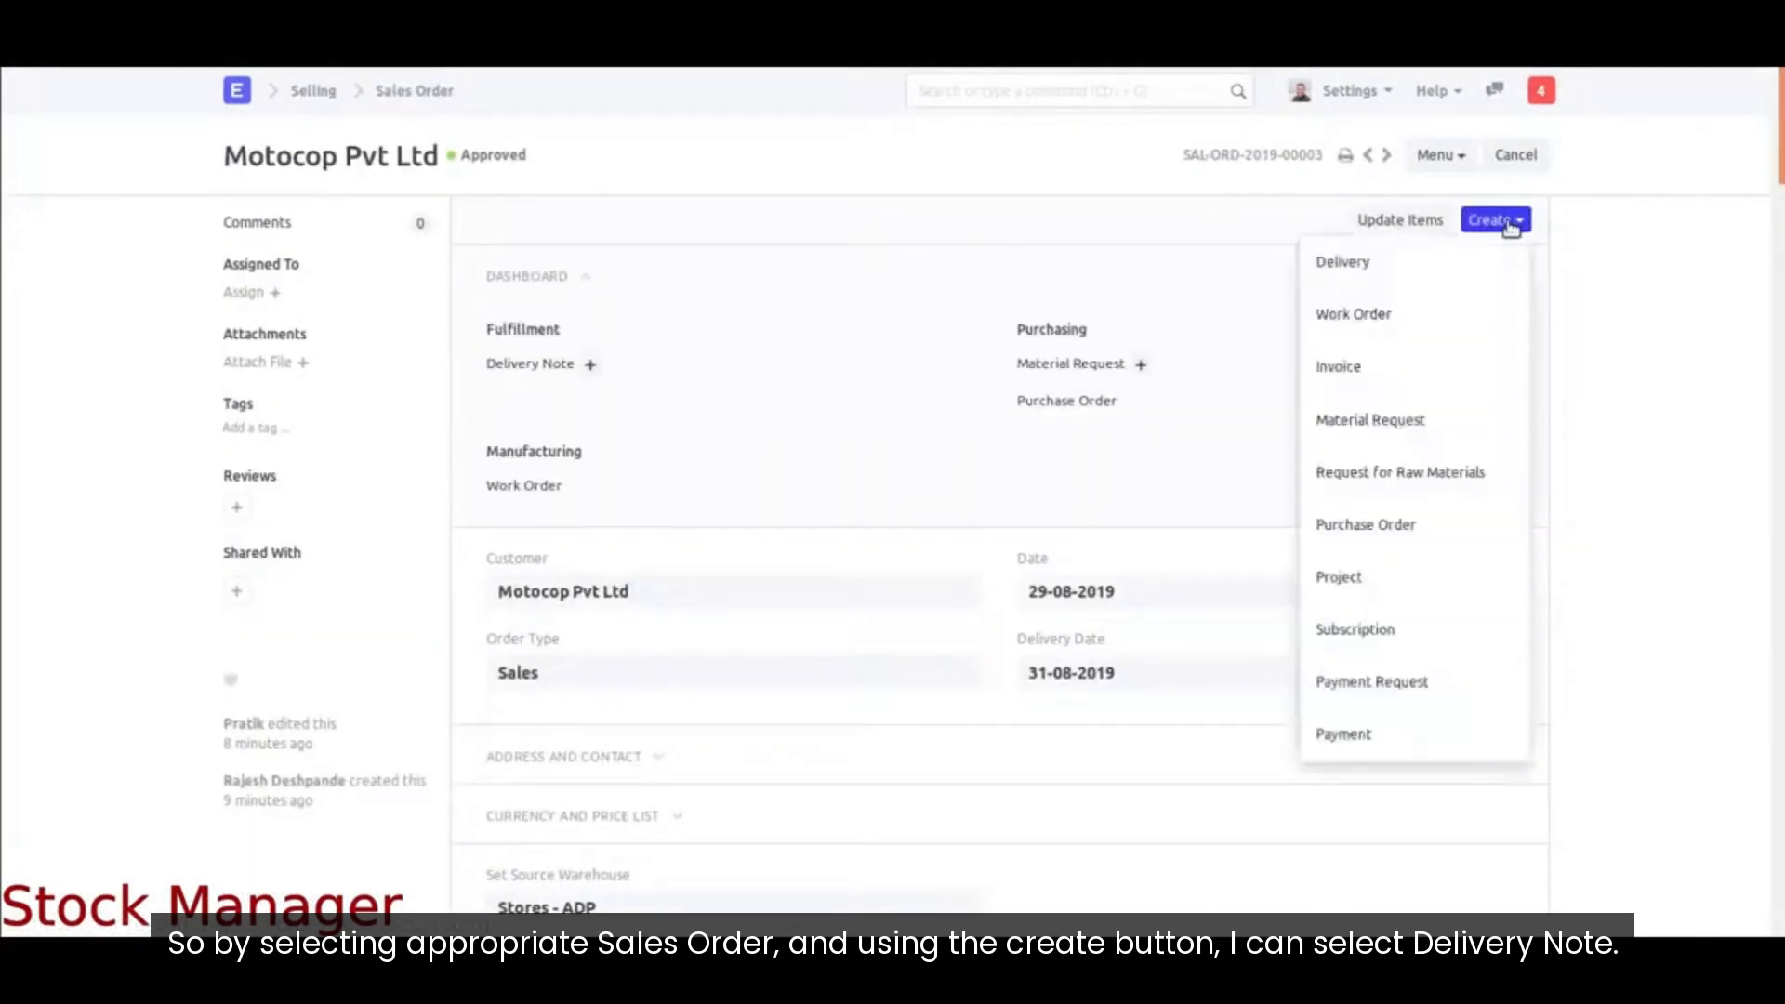
pyautogui.click(1389, 263)
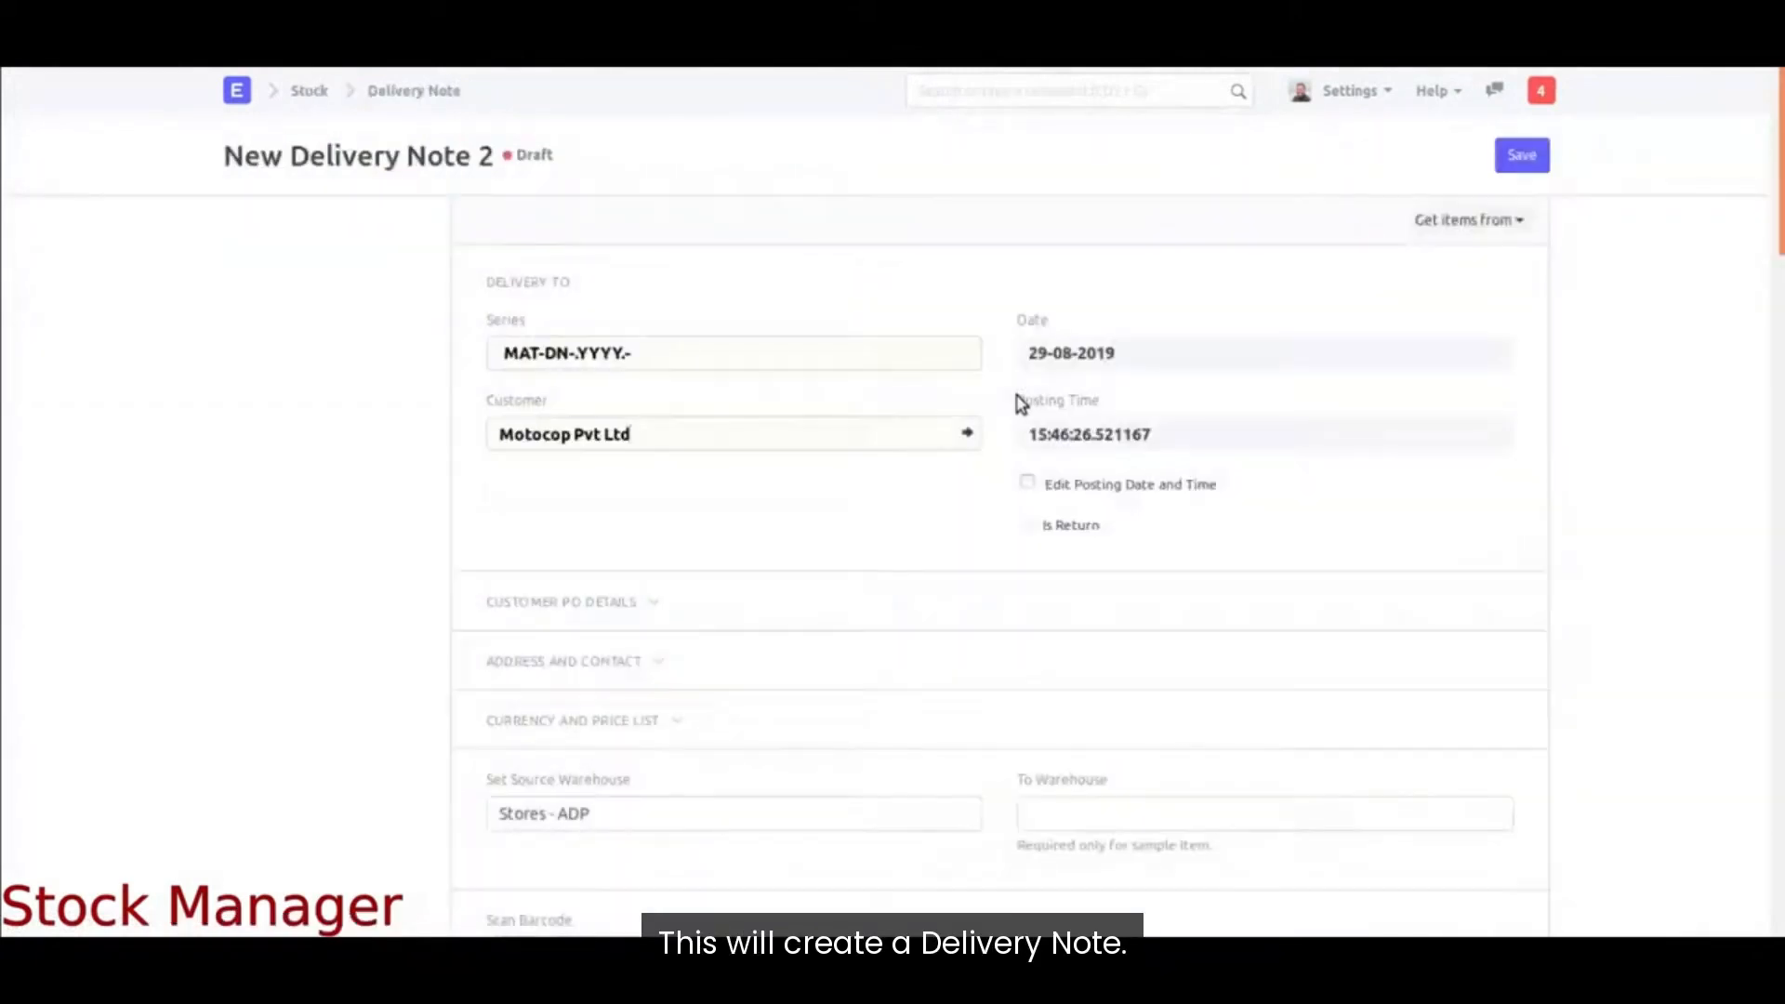
# Step: Check the Braking Sensor row's serial numbers and available quantity in the delivery note, and save the note as a draft
pyautogui.scroll(-6, 1020, 402)
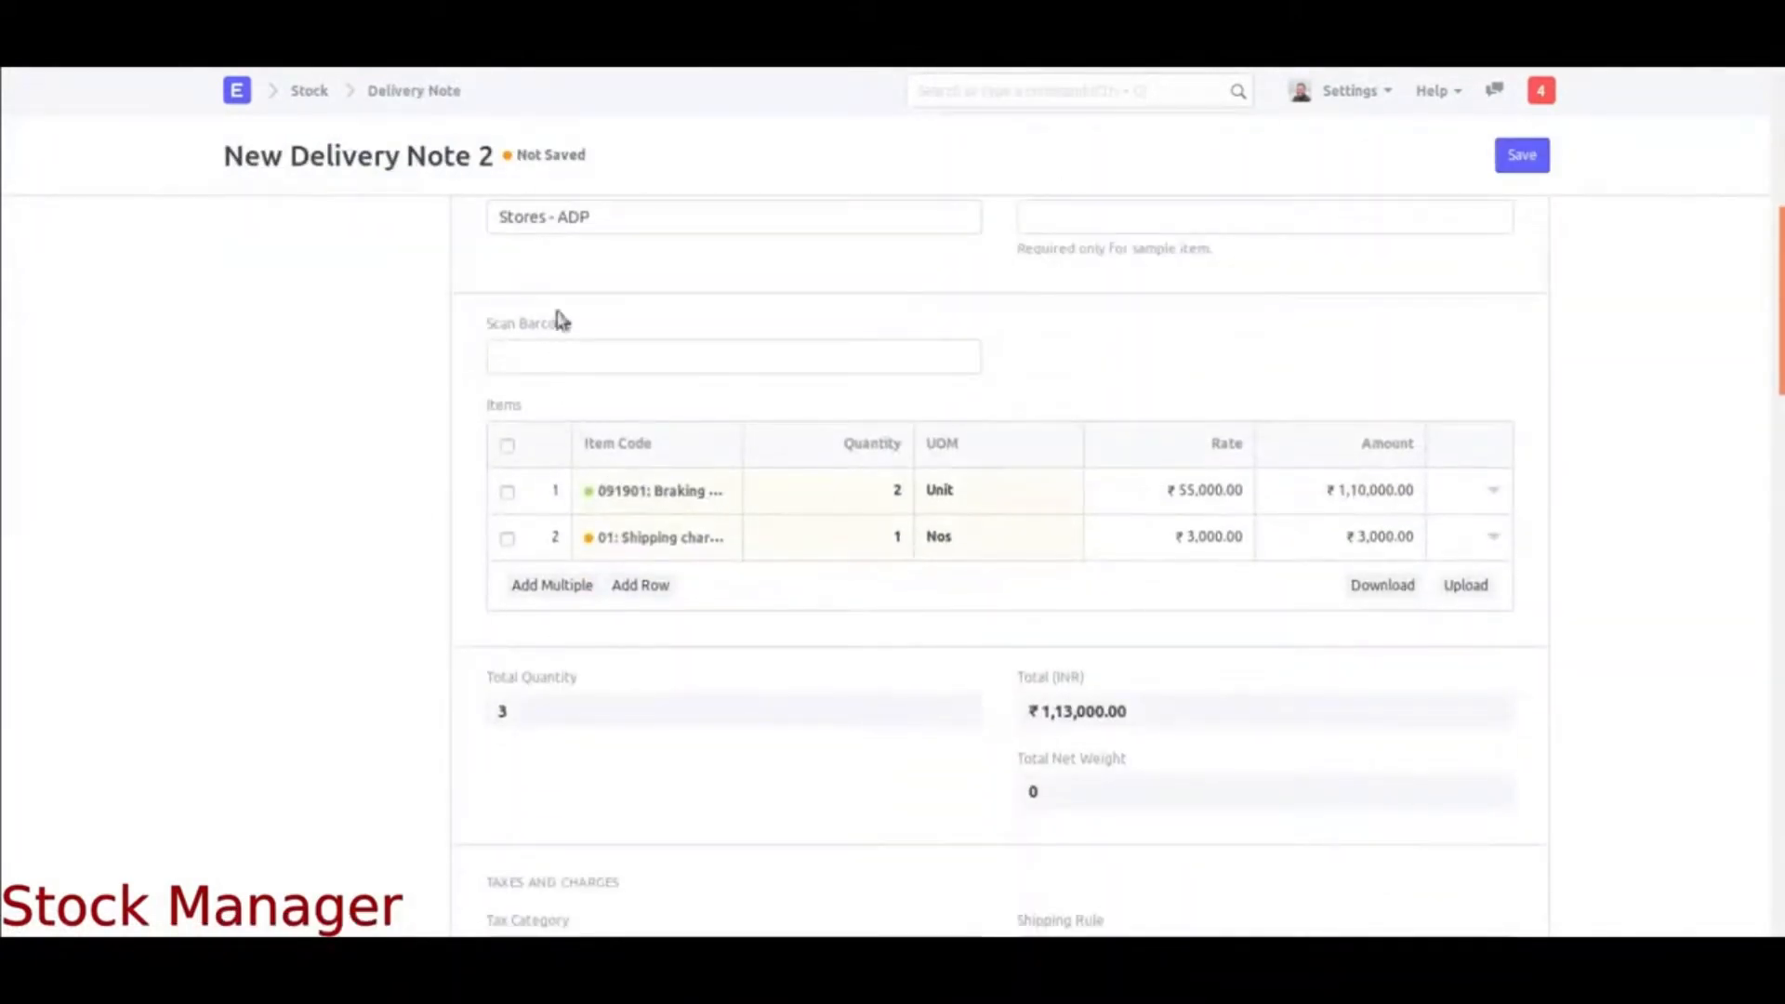
pyautogui.scroll(1, 609, 255)
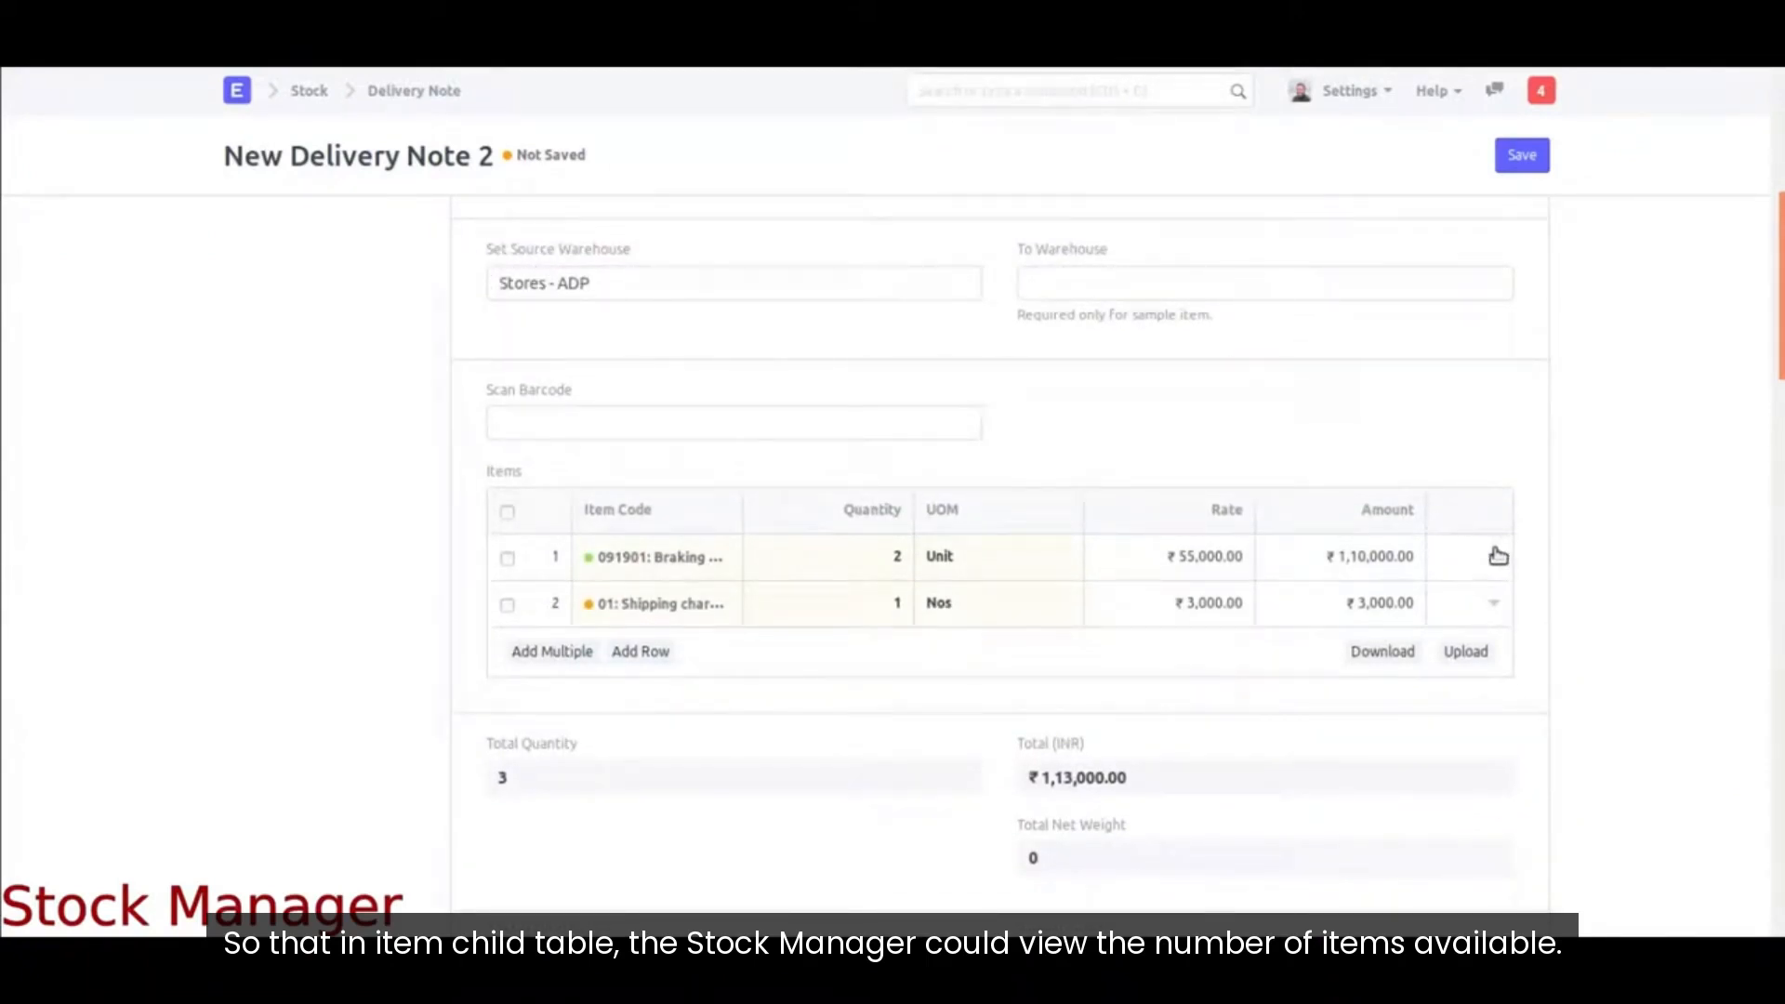
pyautogui.click(1498, 555)
pyautogui.scroll(-3, 585, 505)
pyautogui.scroll(-8, 585, 505)
pyautogui.scroll(-3, 614, 604)
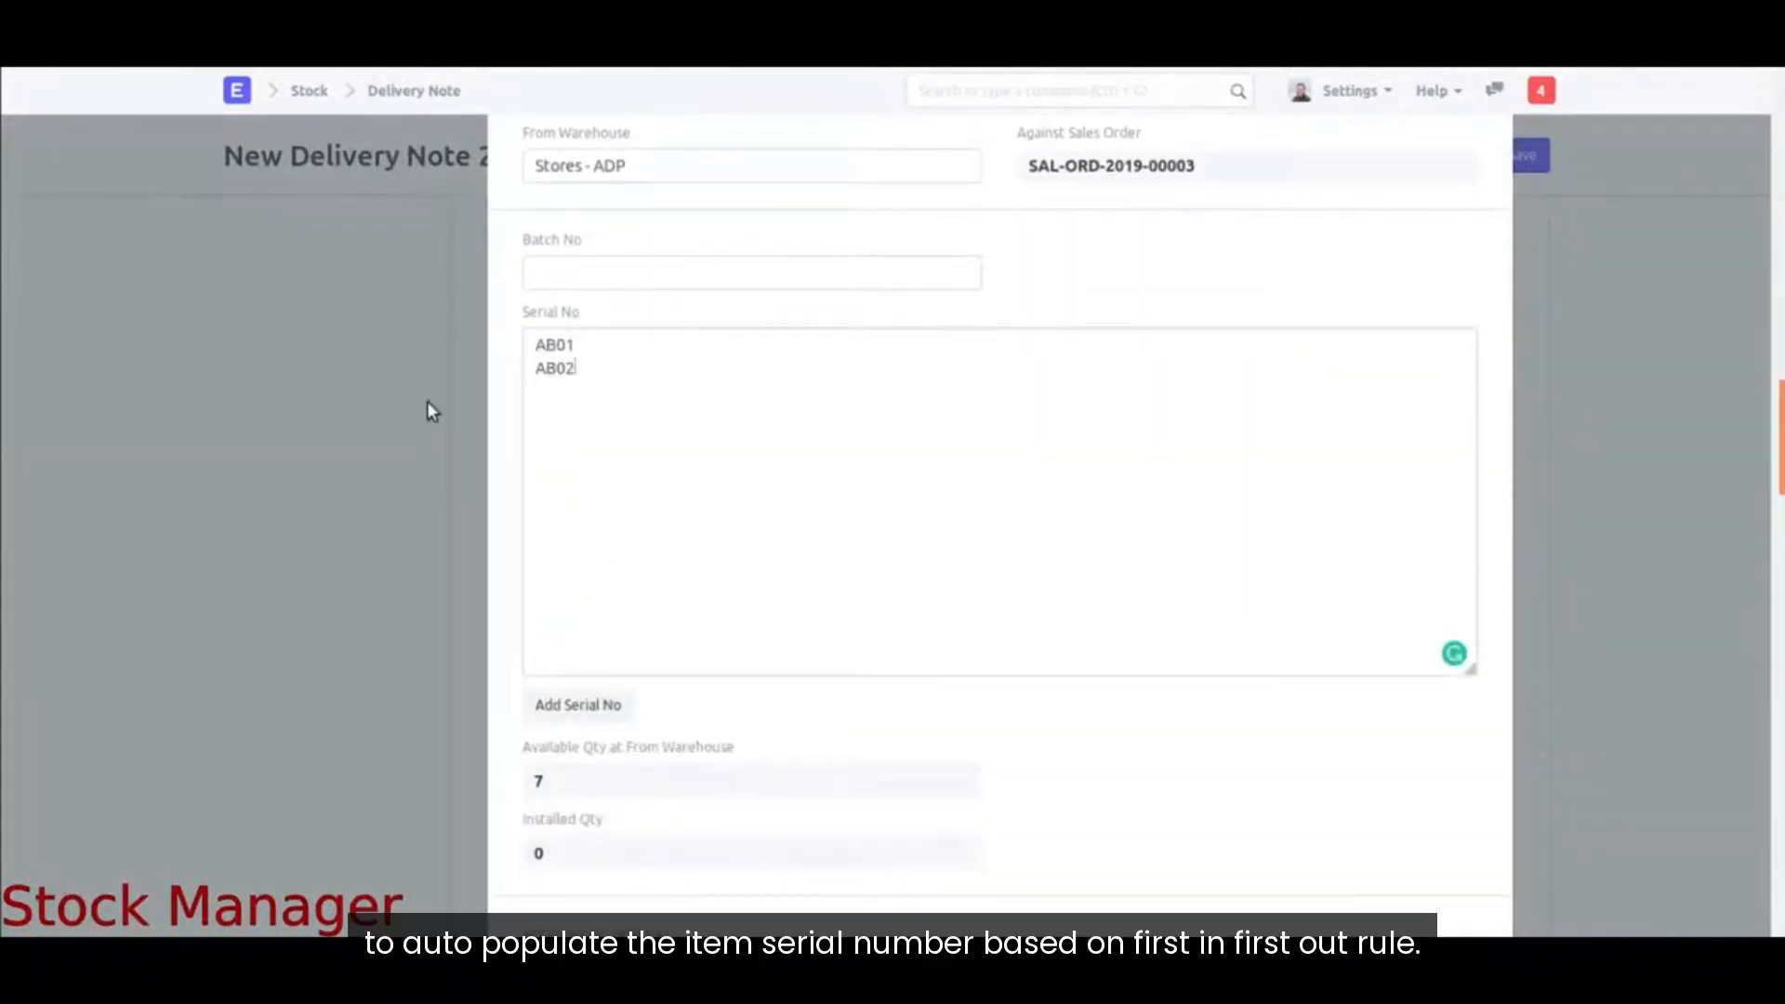
pyautogui.click(1550, 160)
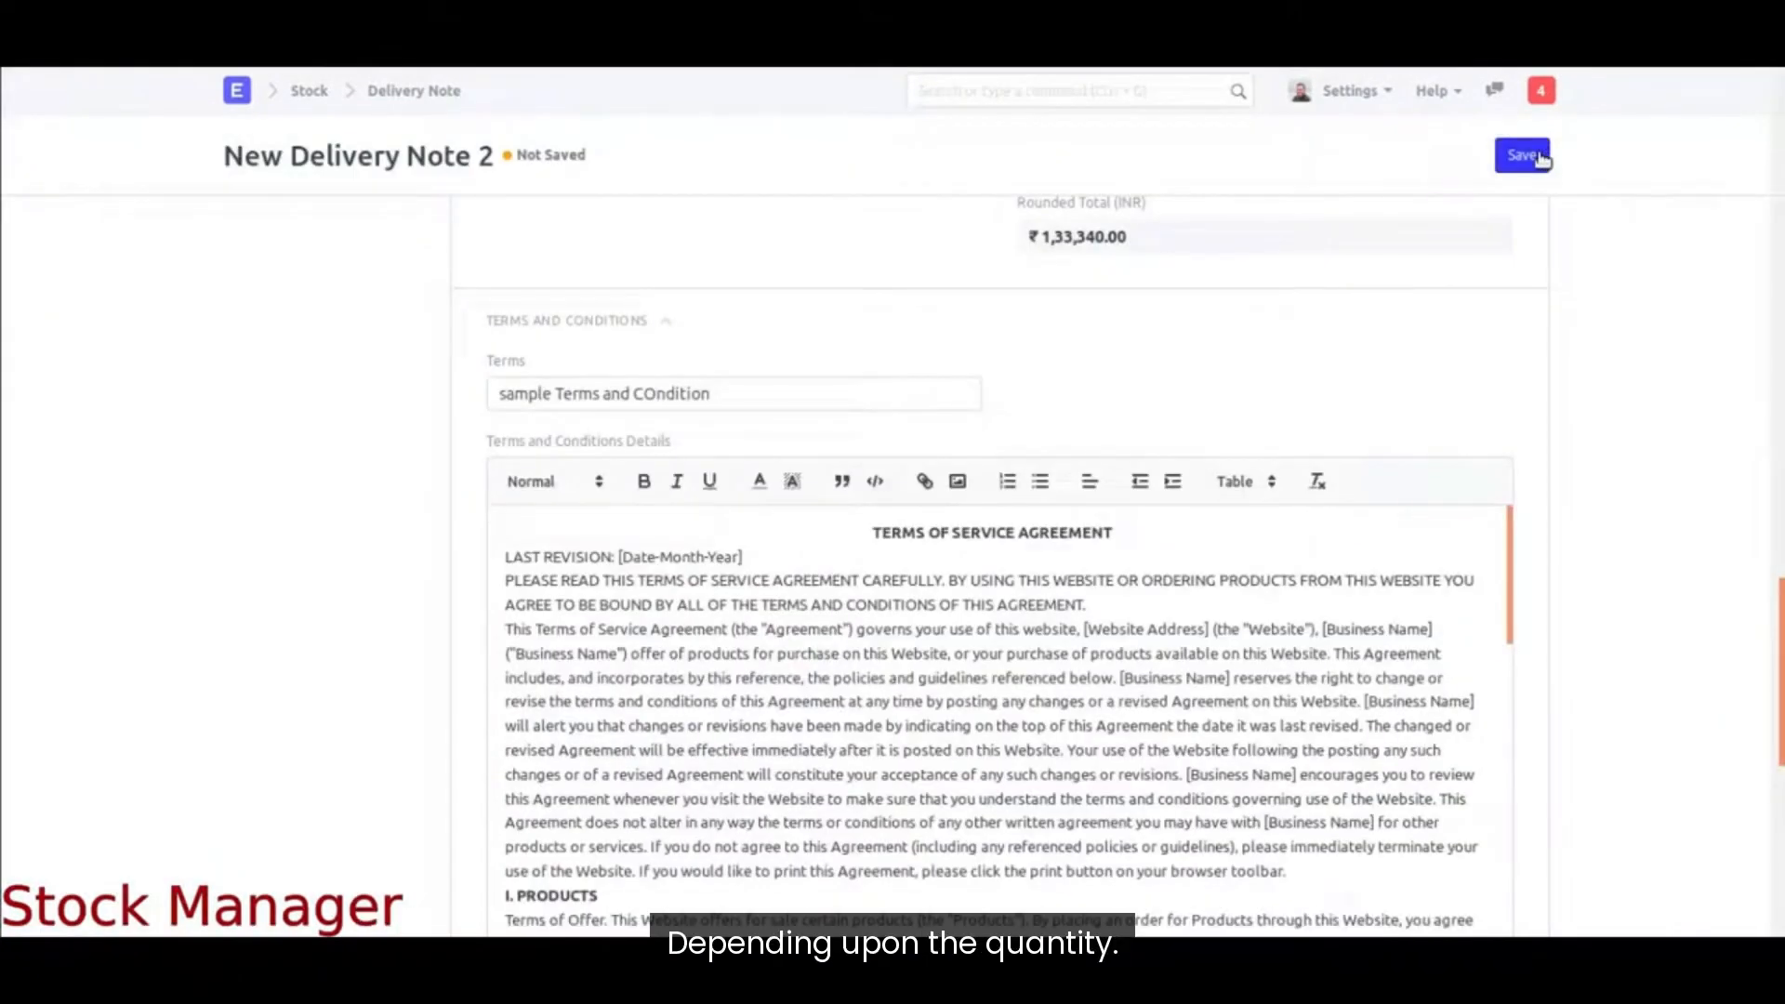
pyautogui.click(1533, 160)
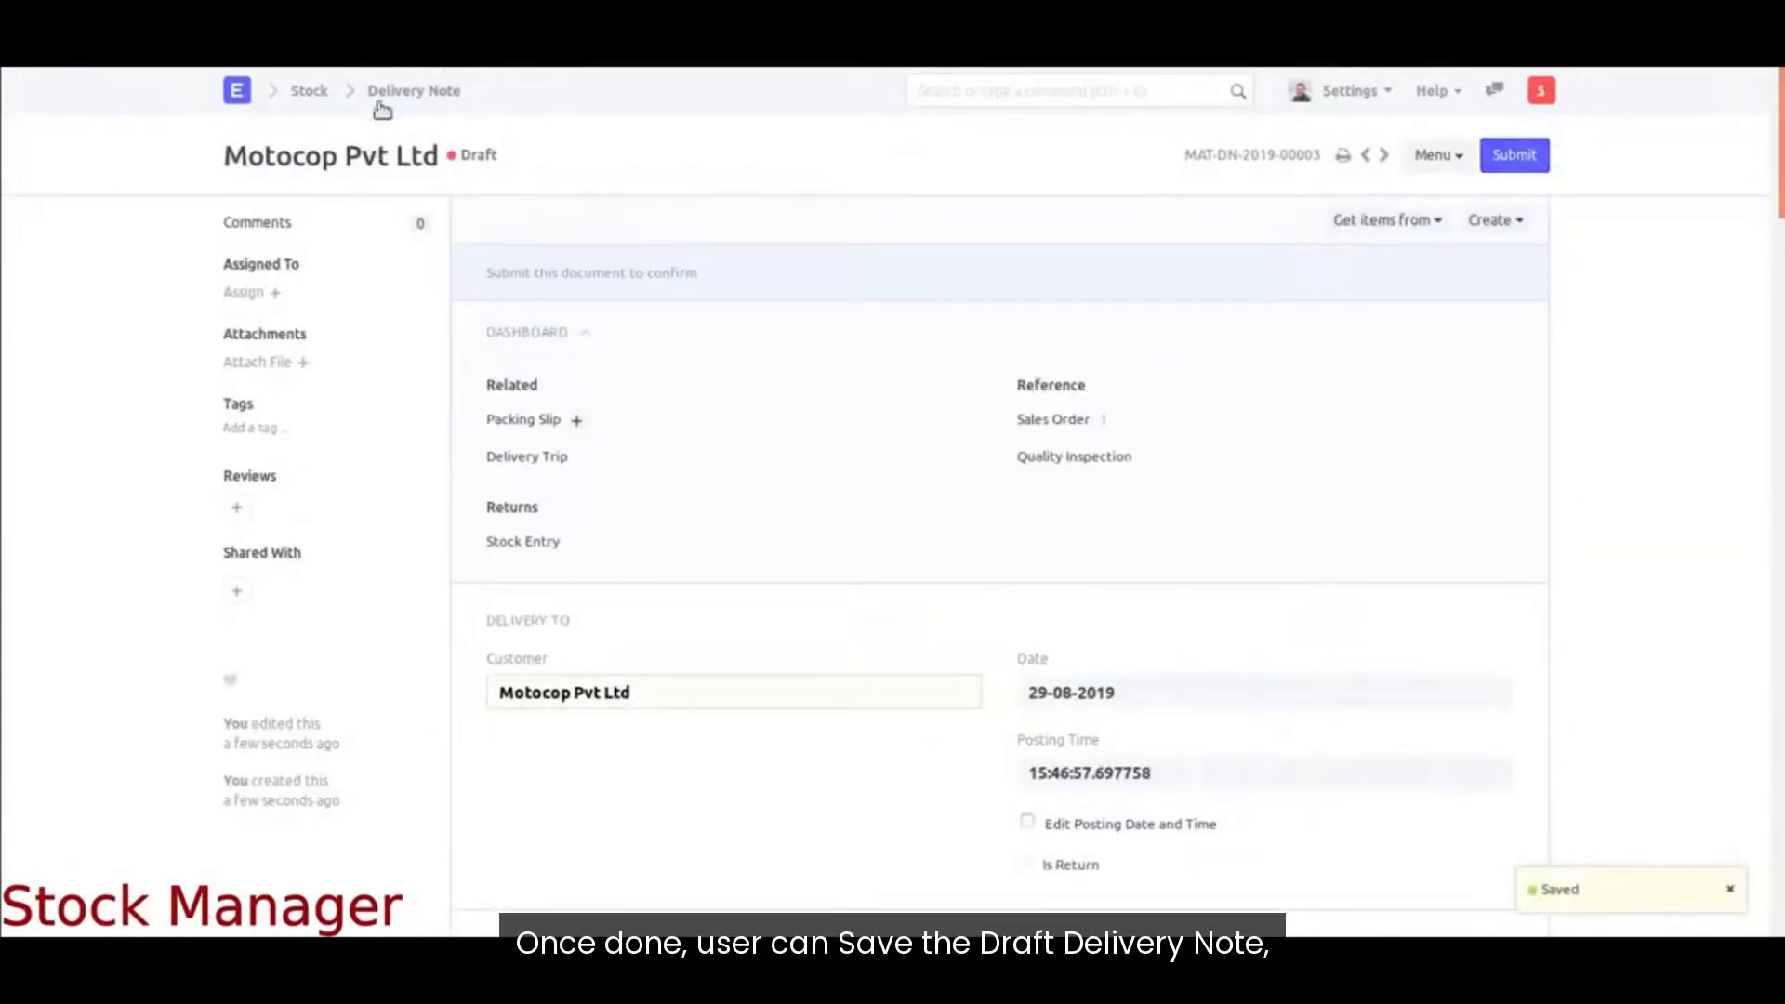
# Step: Assign the draft delivery note to the quality inspection manager
pyautogui.click(277, 295)
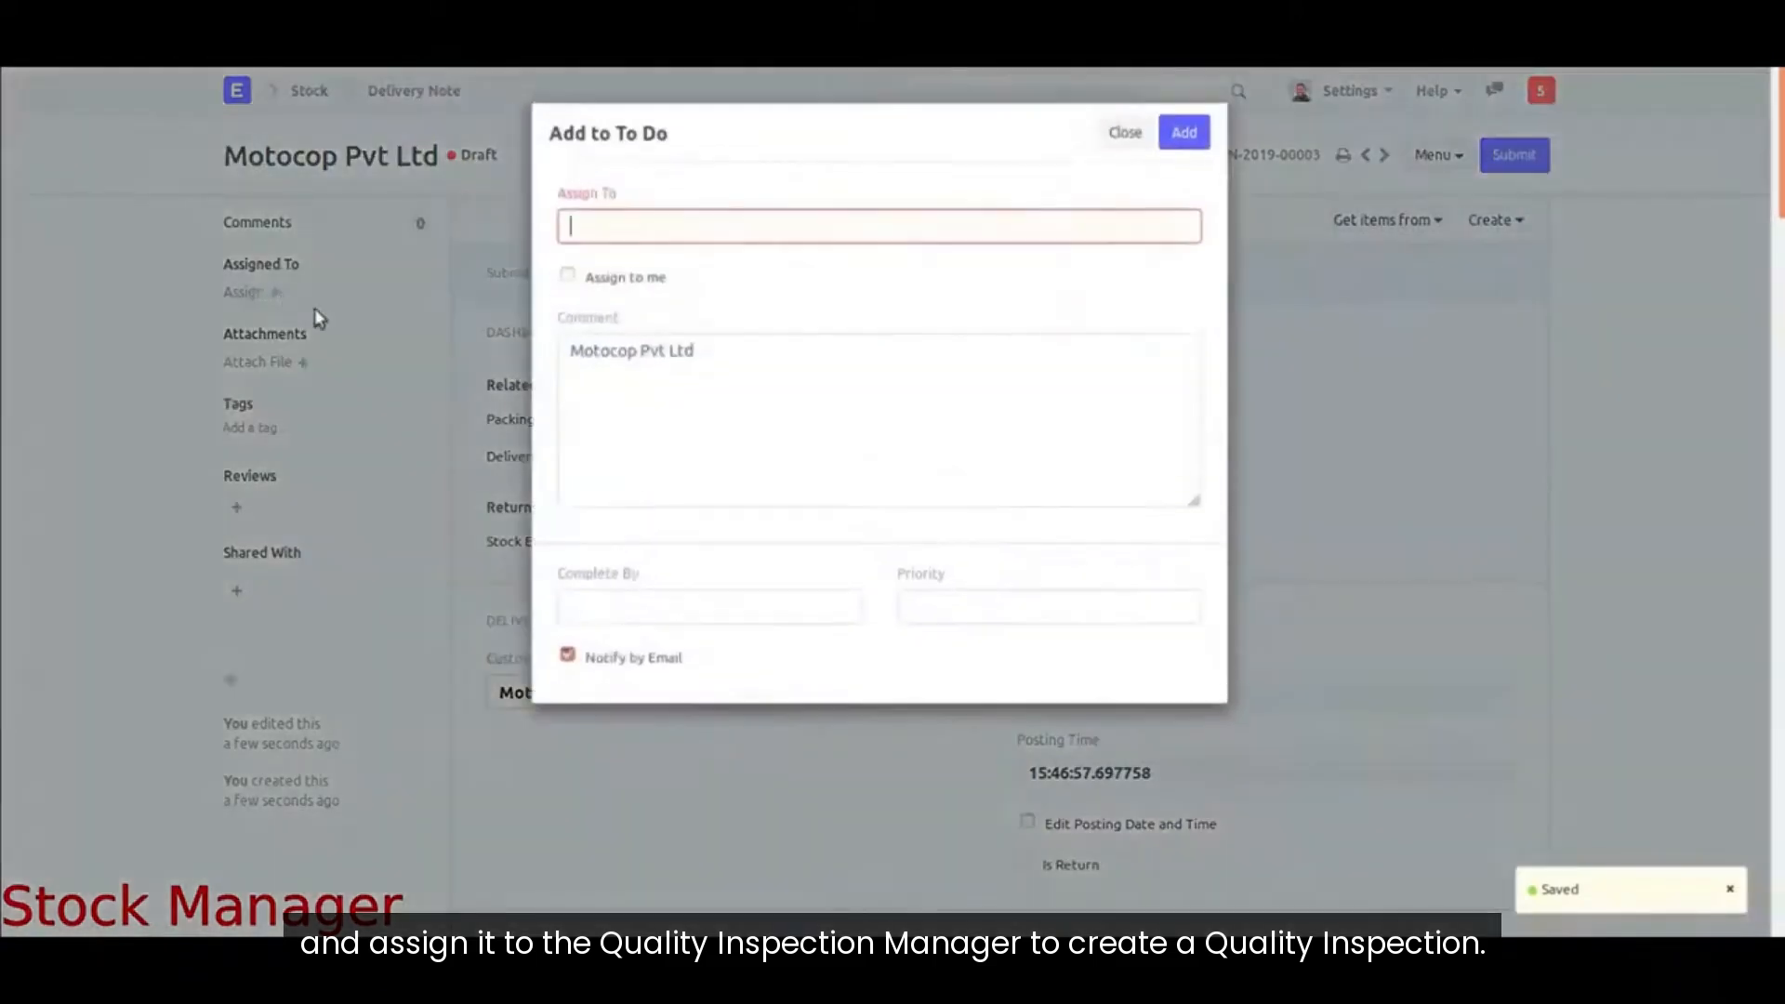
pyautogui.click(613, 230)
pyautogui.scroll(-2, 706, 372)
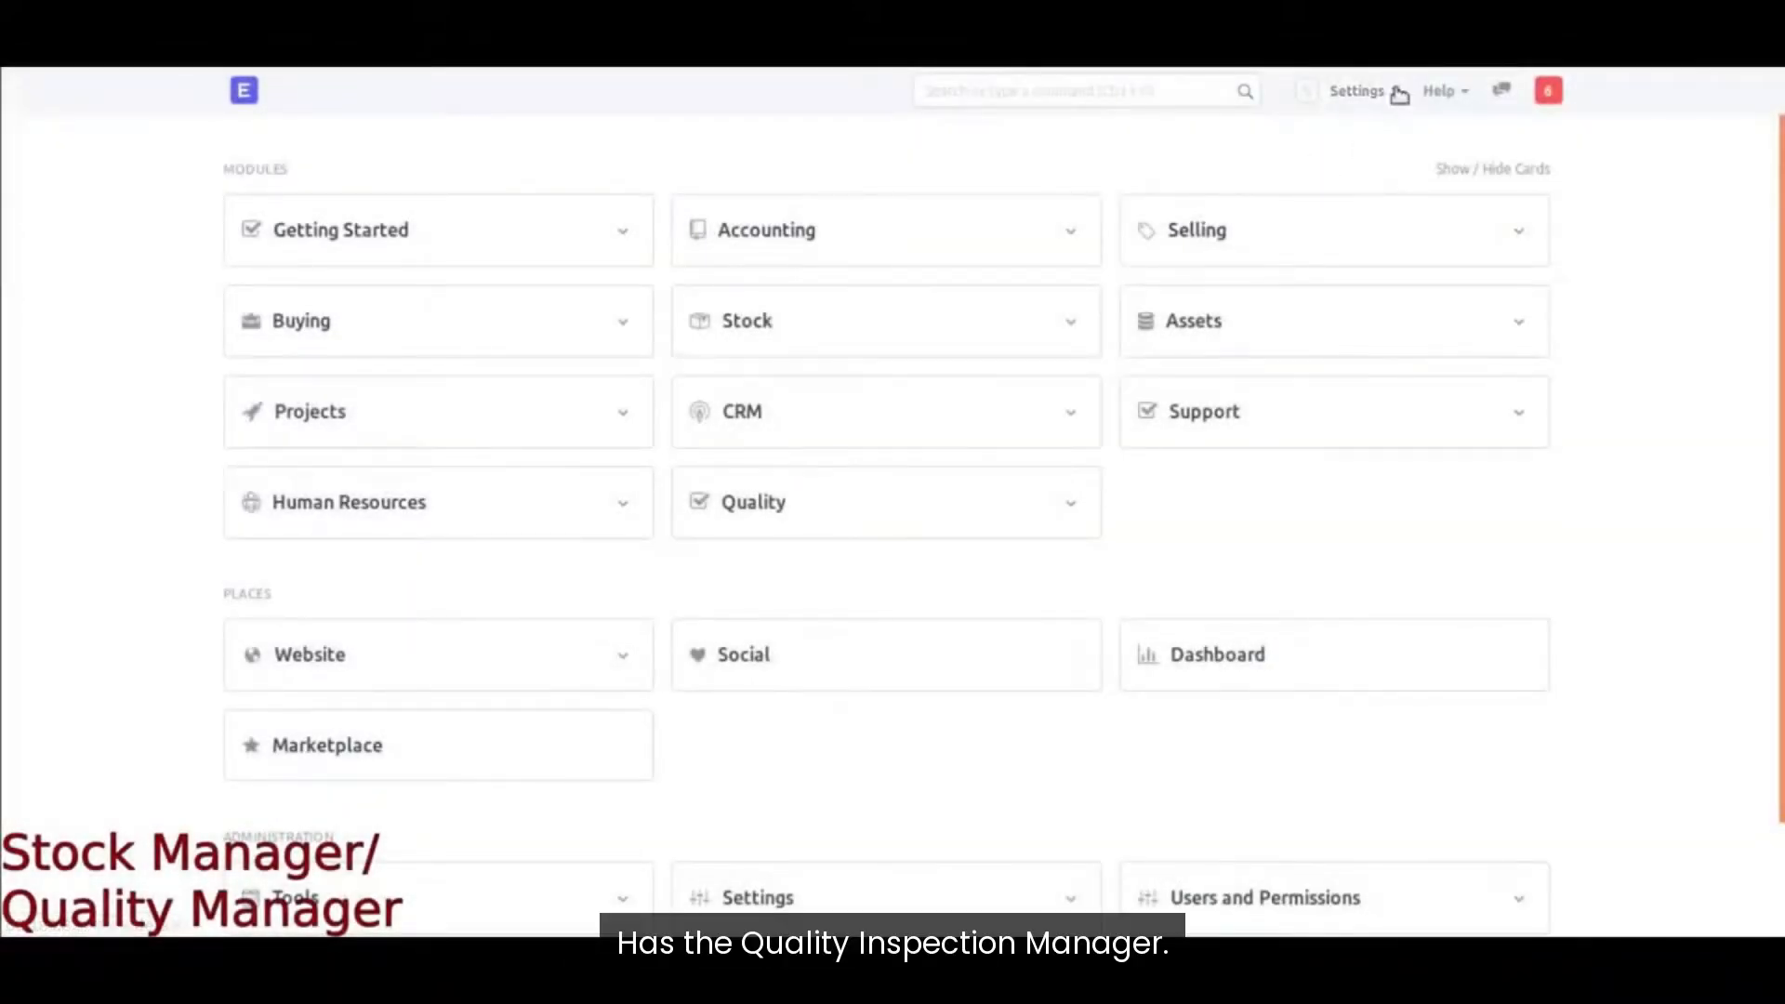
# Step: As quality manager, open the draft Motocop Pvt Ltd delivery note
pyautogui.click(1548, 90)
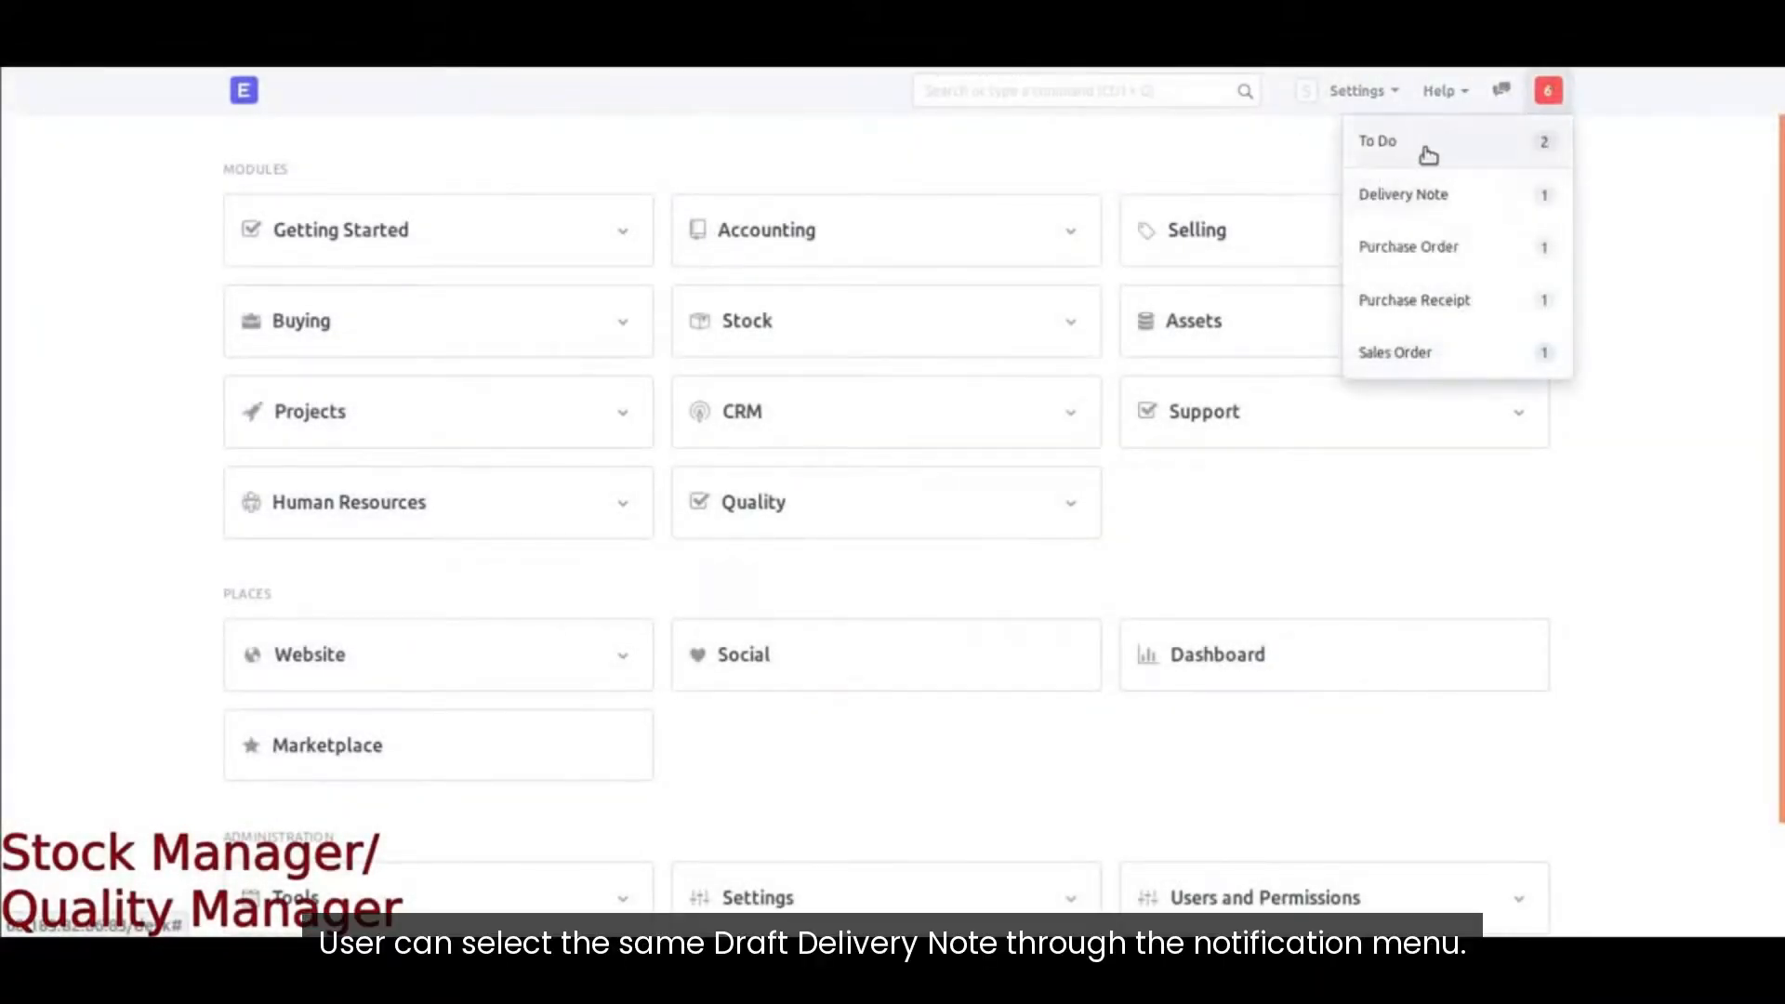
pyautogui.click(1403, 193)
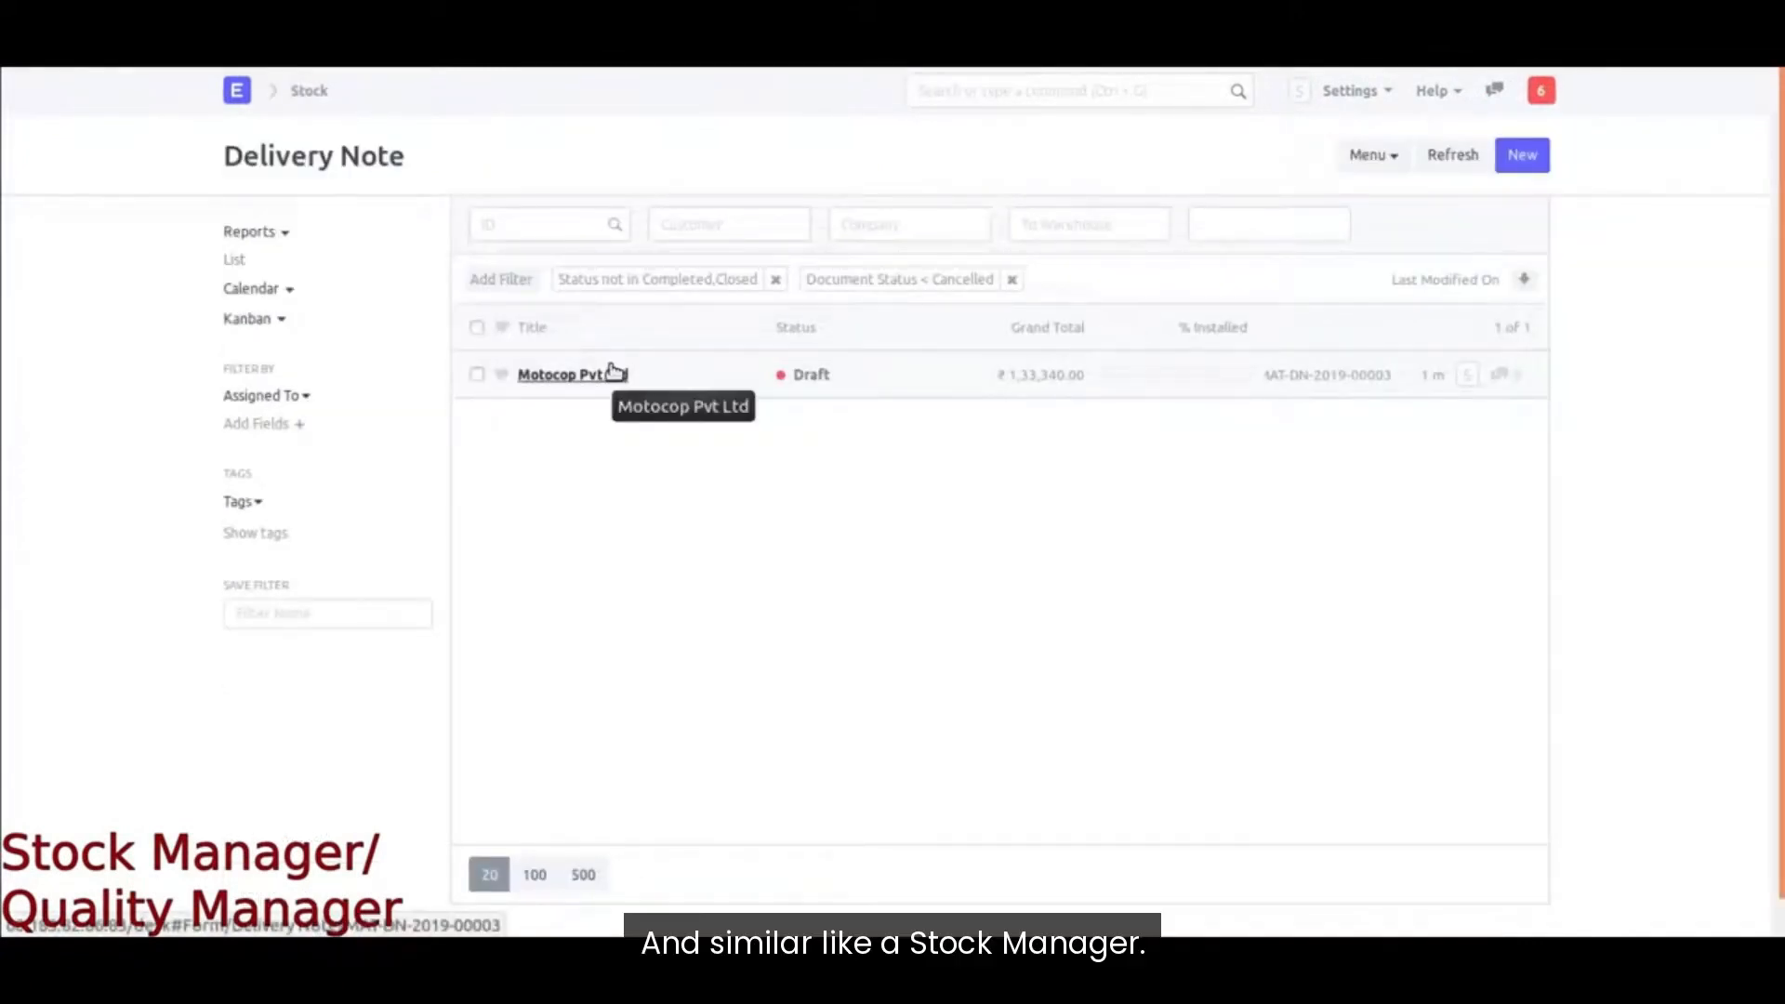
pyautogui.click(614, 373)
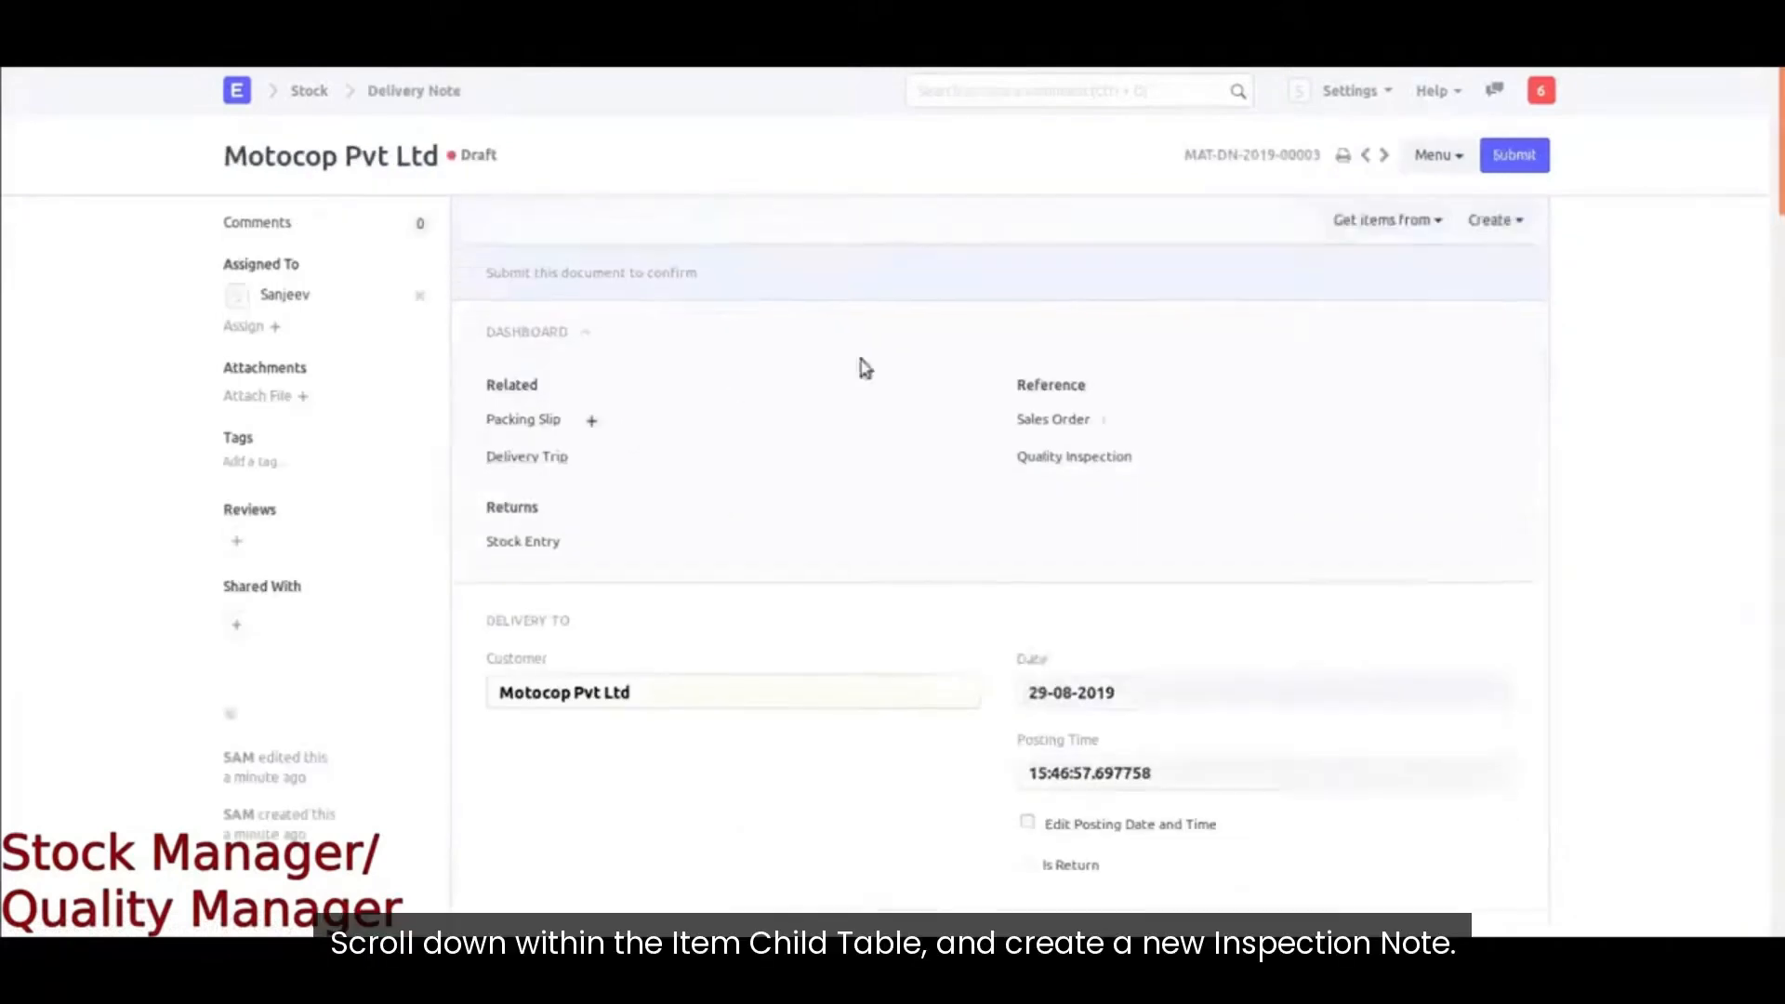
# Step: Create an outgoing quality inspection for the Braking Sensor row with sample size 2 and status Accepted, and close the row's details
pyautogui.scroll(-5, 1067, 520)
pyautogui.scroll(-5, 1067, 520)
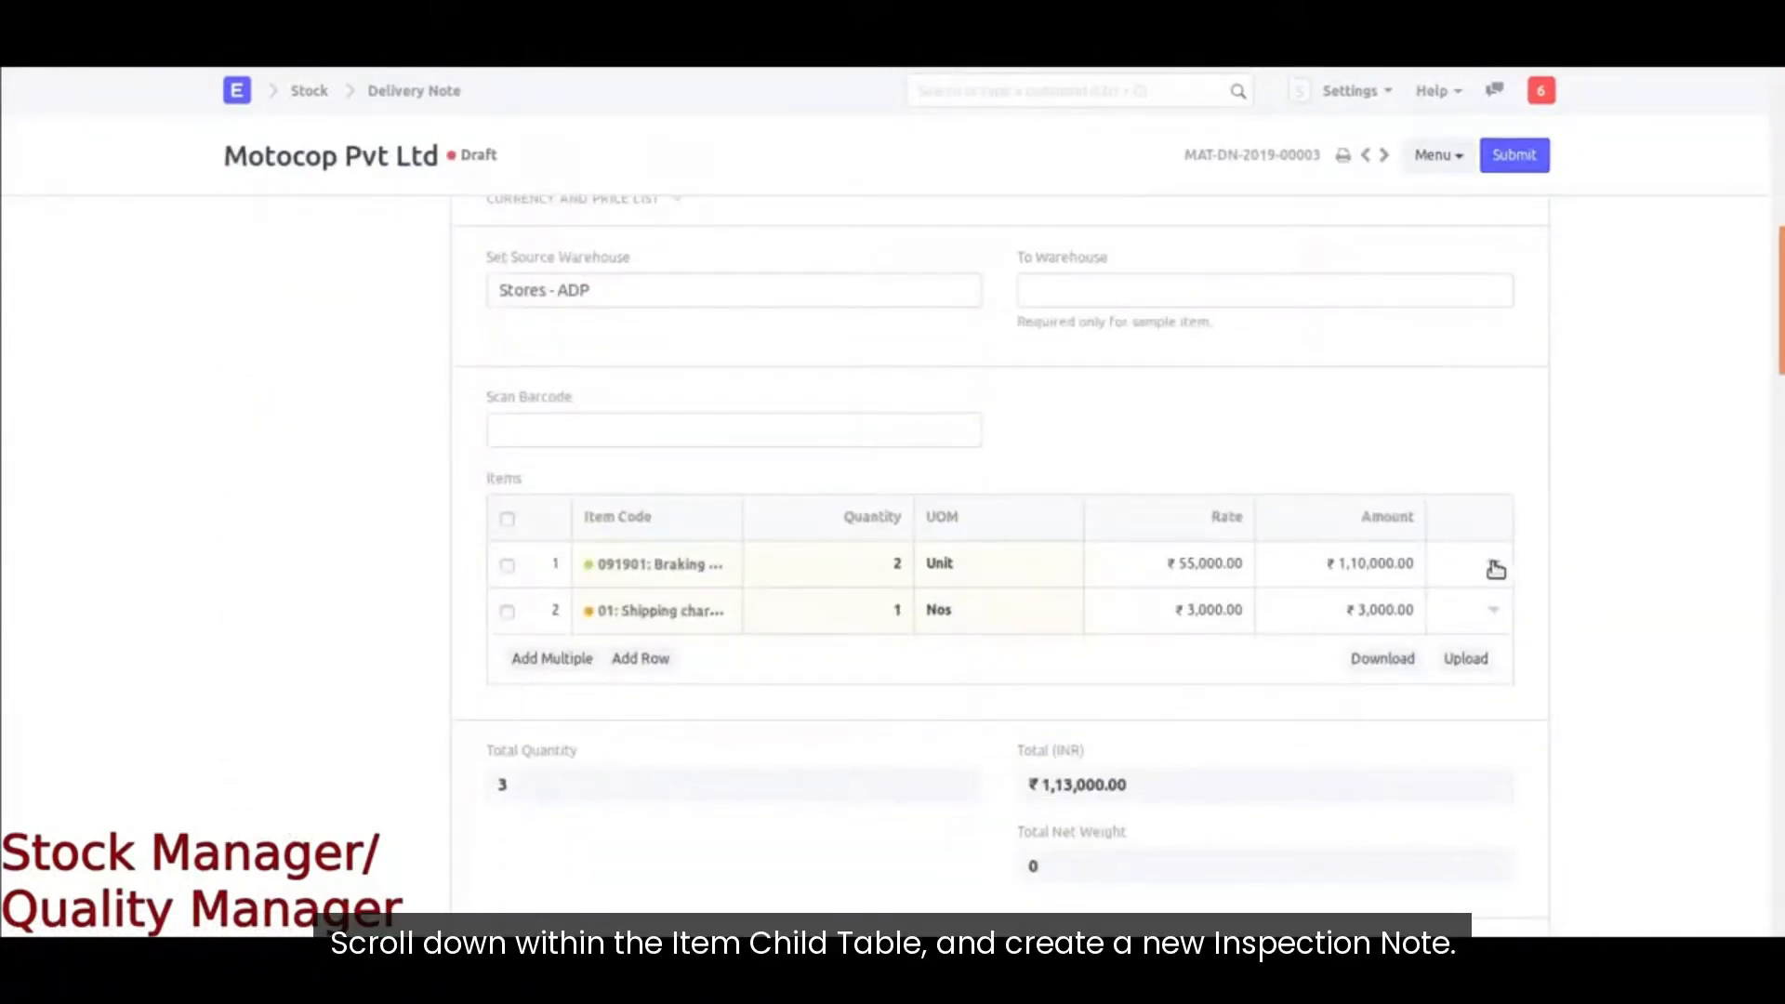
pyautogui.click(1495, 567)
pyautogui.scroll(-8, 1172, 666)
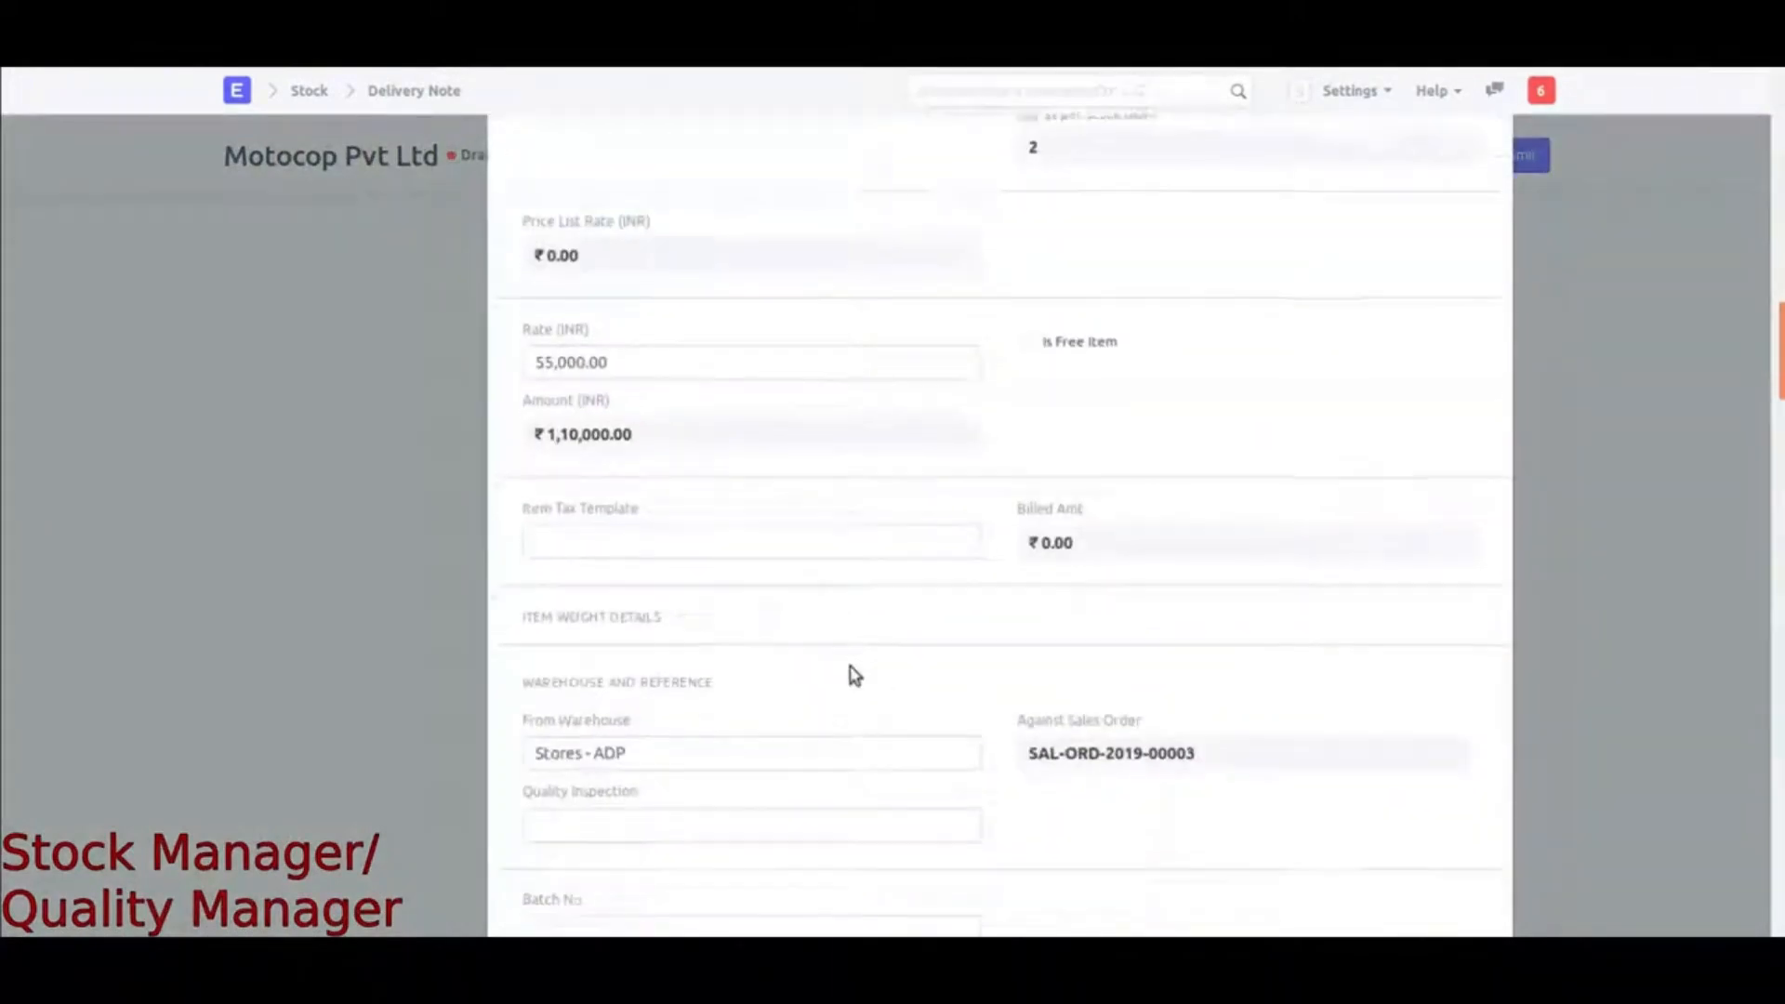
pyautogui.scroll(-2, 854, 675)
pyautogui.click(678, 736)
pyautogui.click(657, 546)
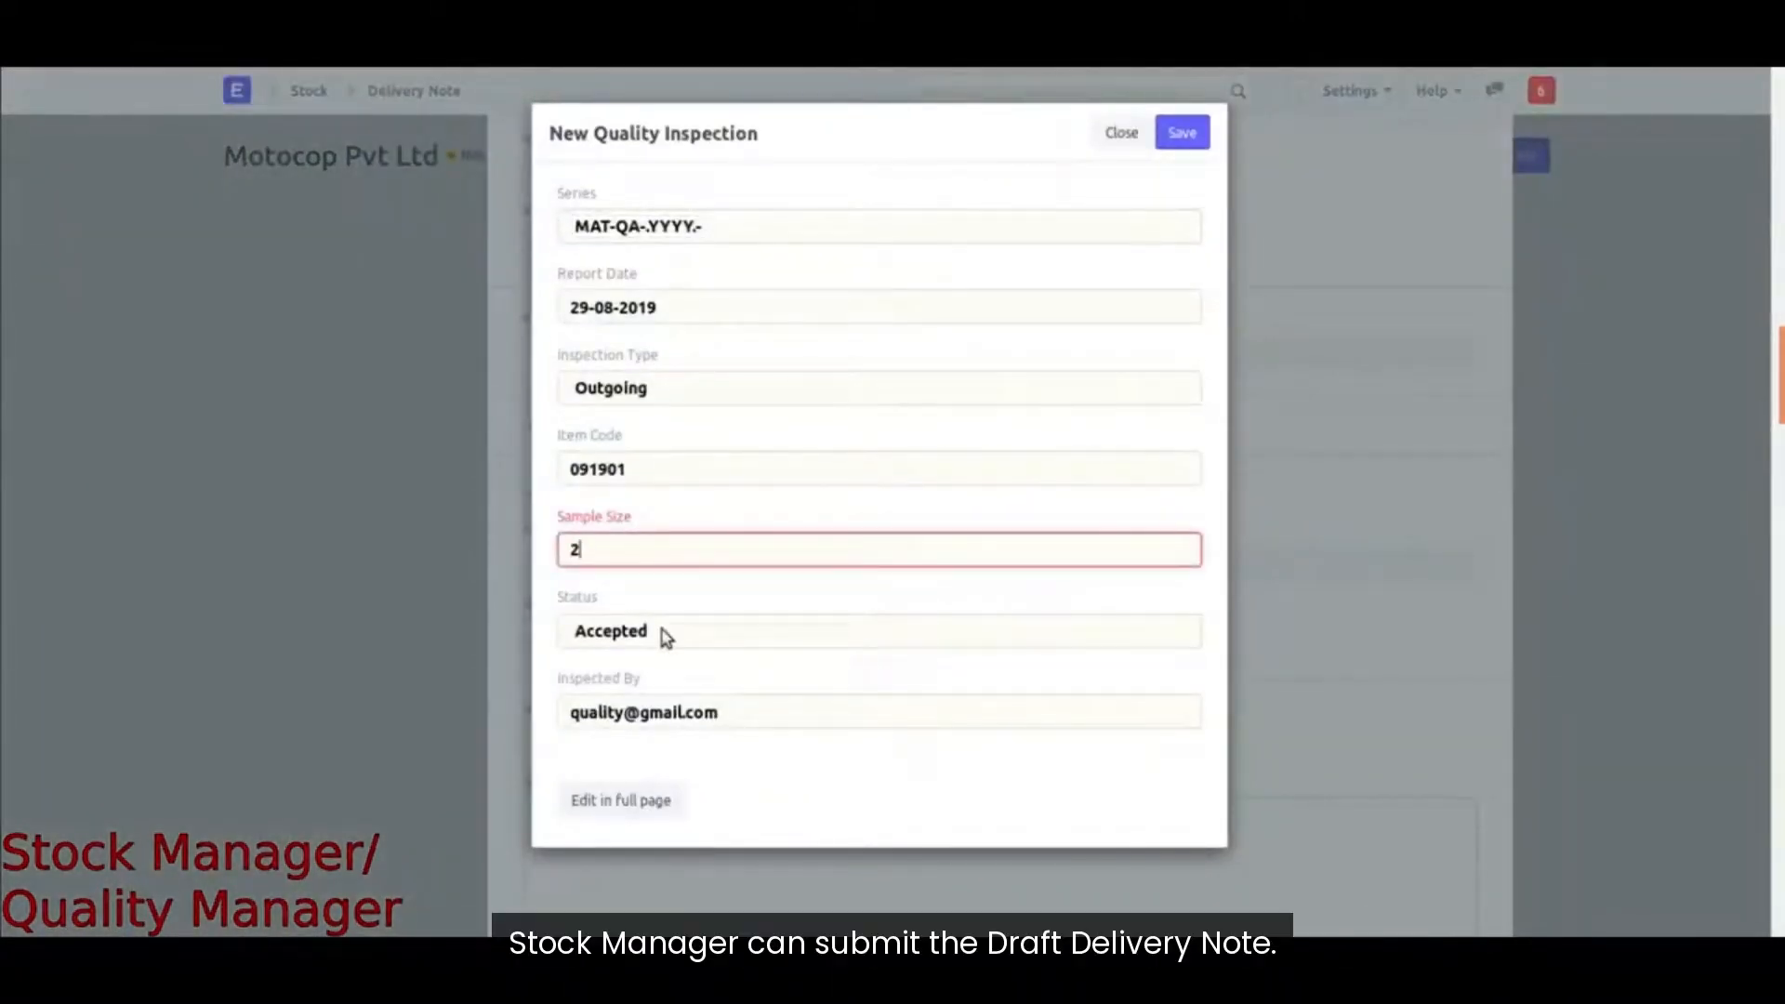
pyautogui.click(1181, 132)
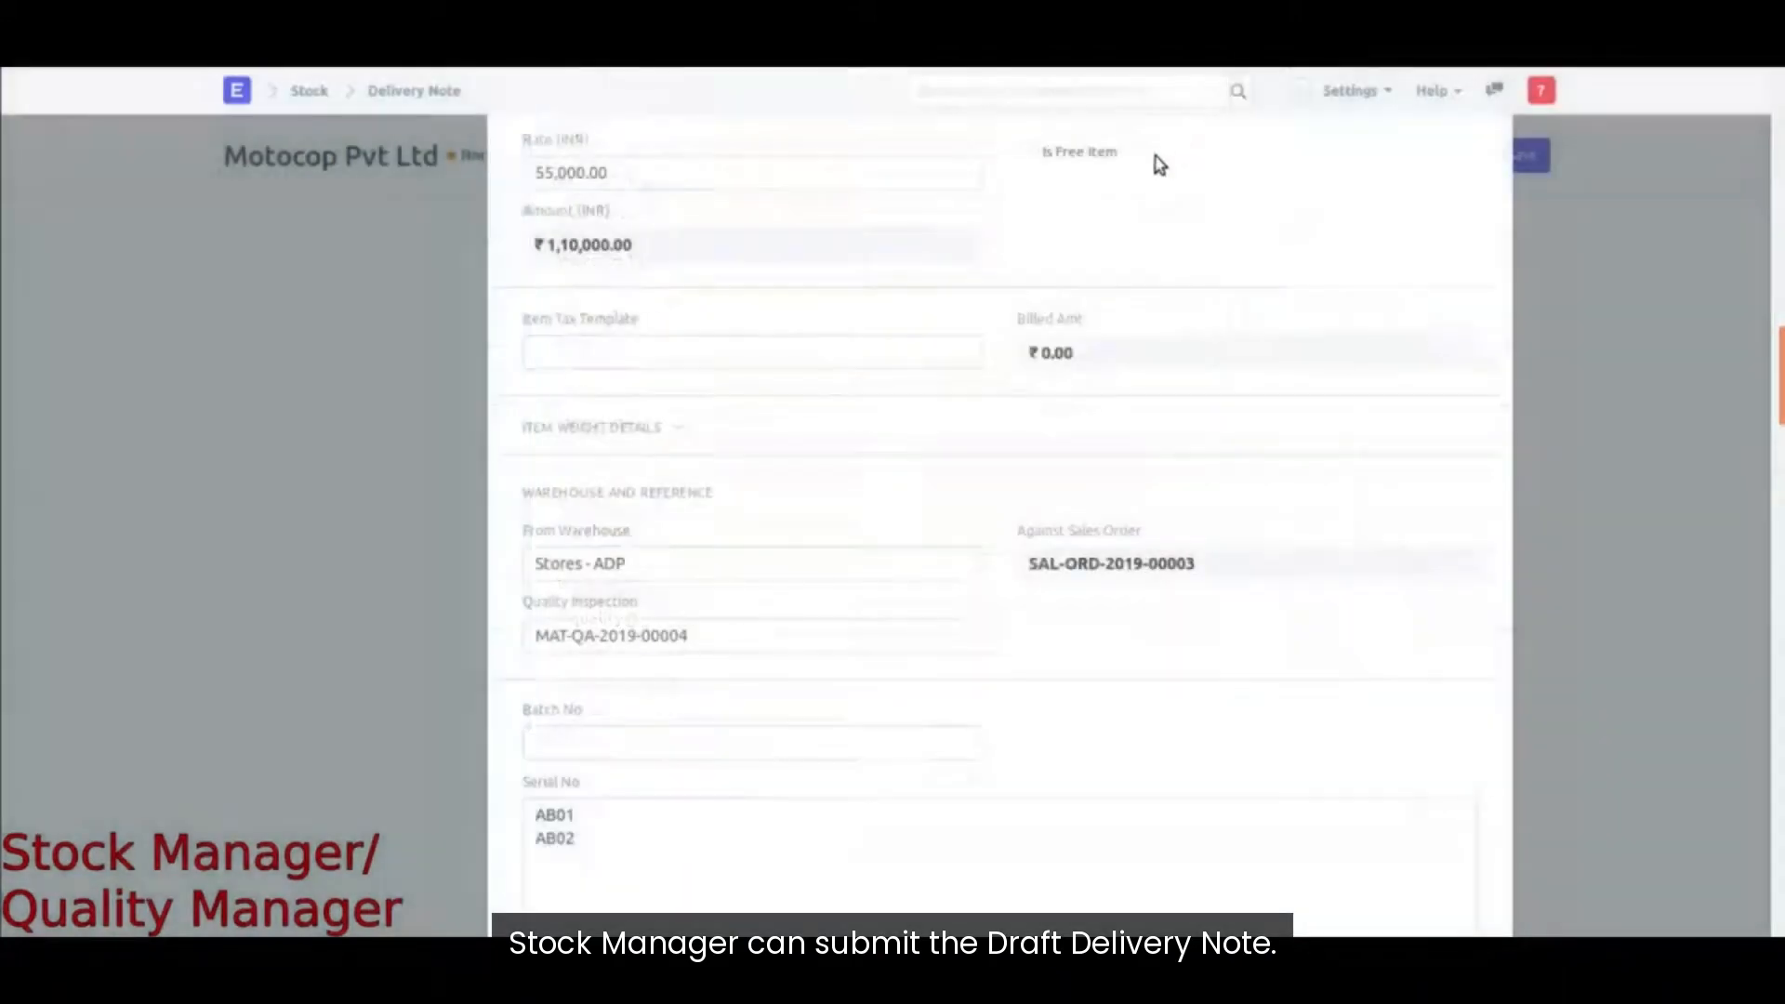
pyautogui.click(1624, 253)
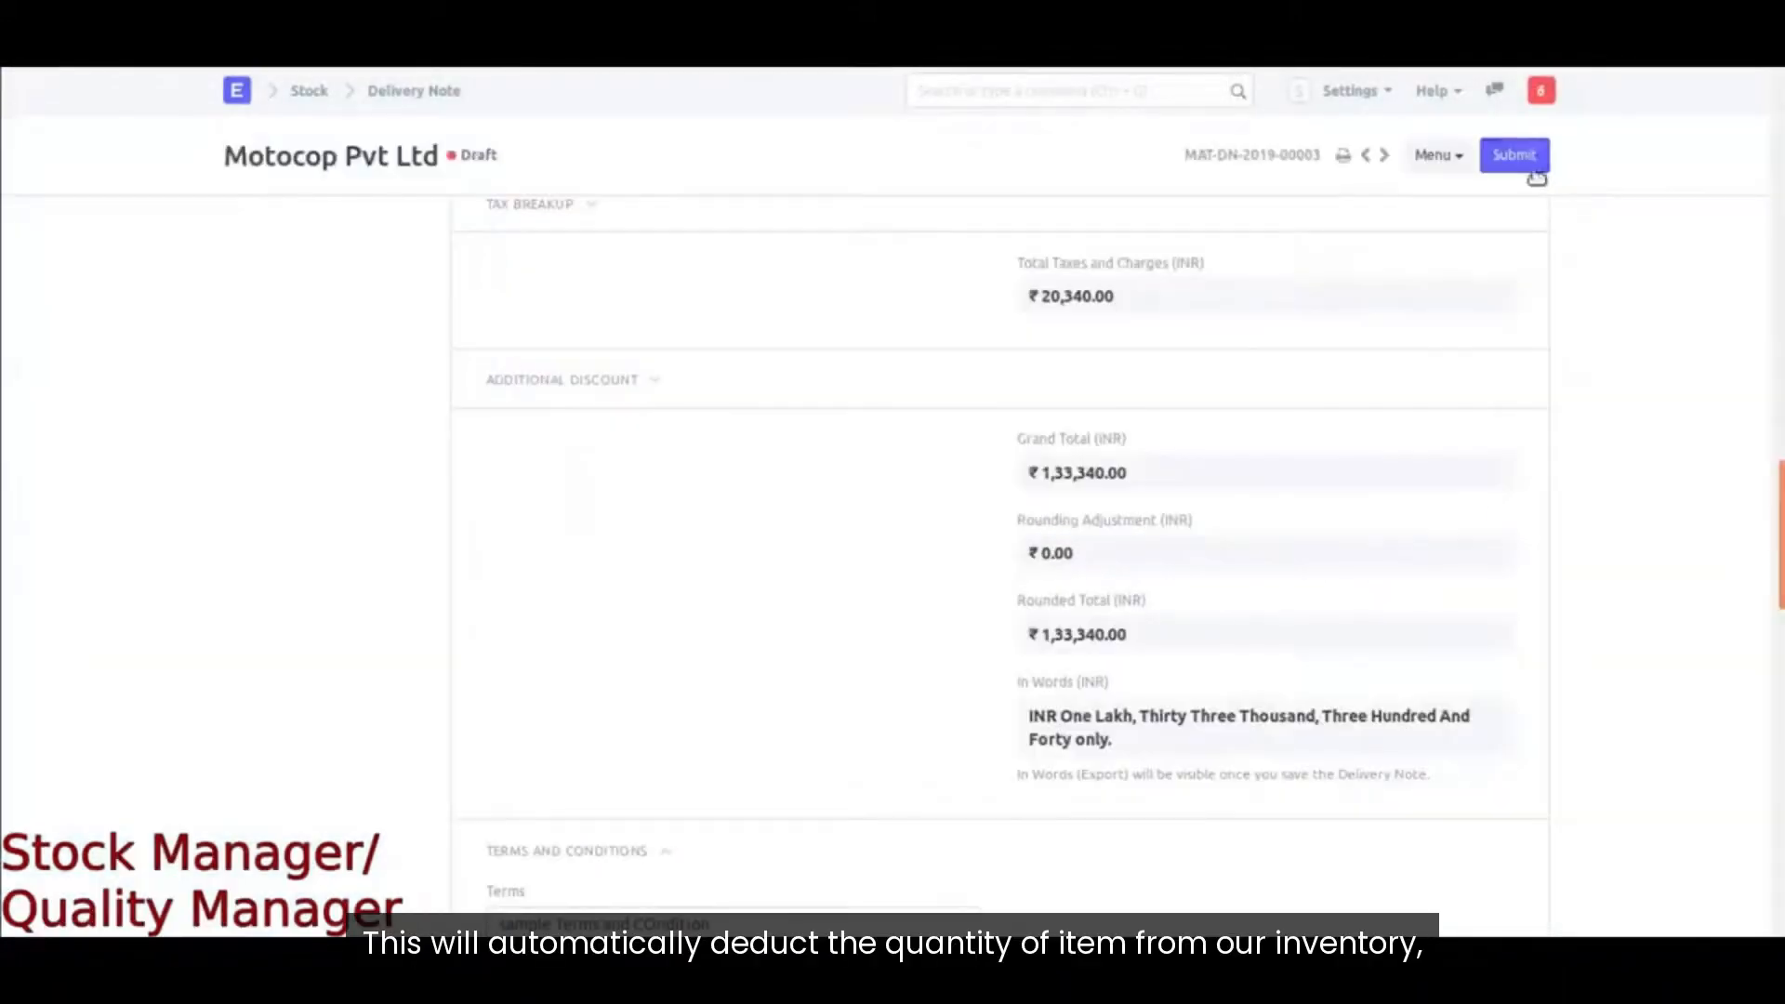
# Step: Submit the quality-inspected Motocop Pvt Ltd delivery note and confirm the submission
pyautogui.click(1513, 155)
pyautogui.click(1185, 131)
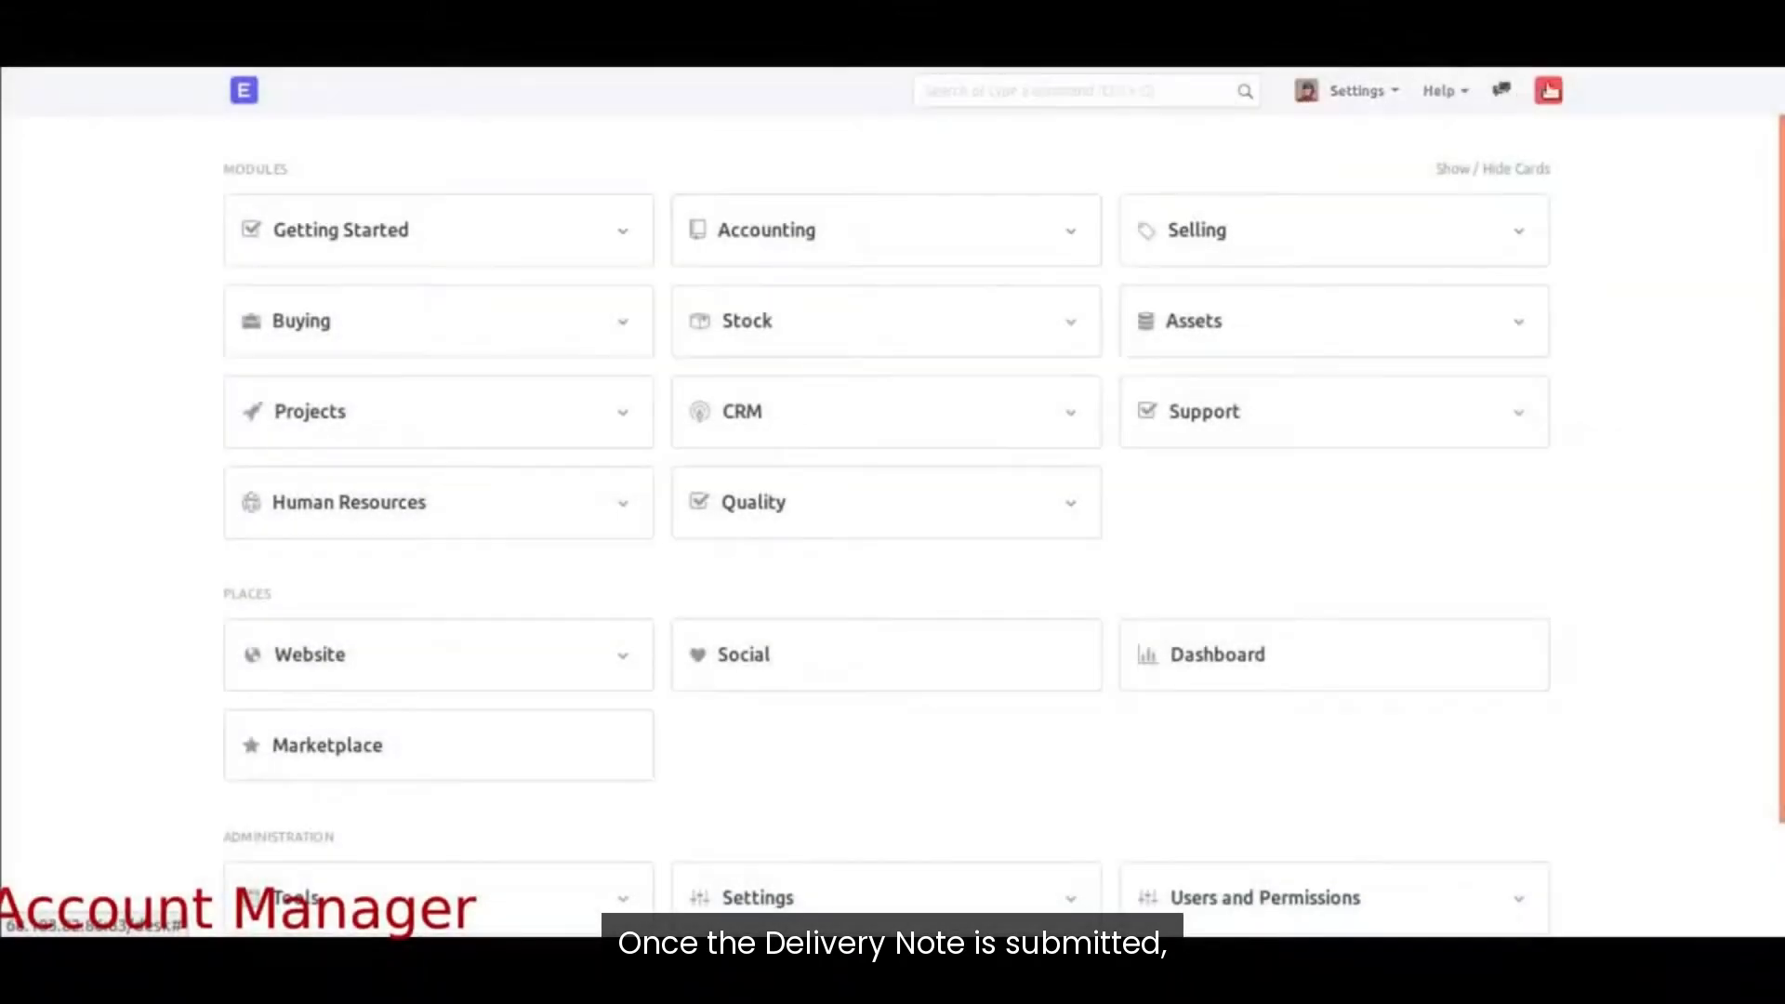
# Step: As account manager, open the submitted Motocop Pvt Ltd delivery note and create a sales invoice from it
pyautogui.click(1551, 90)
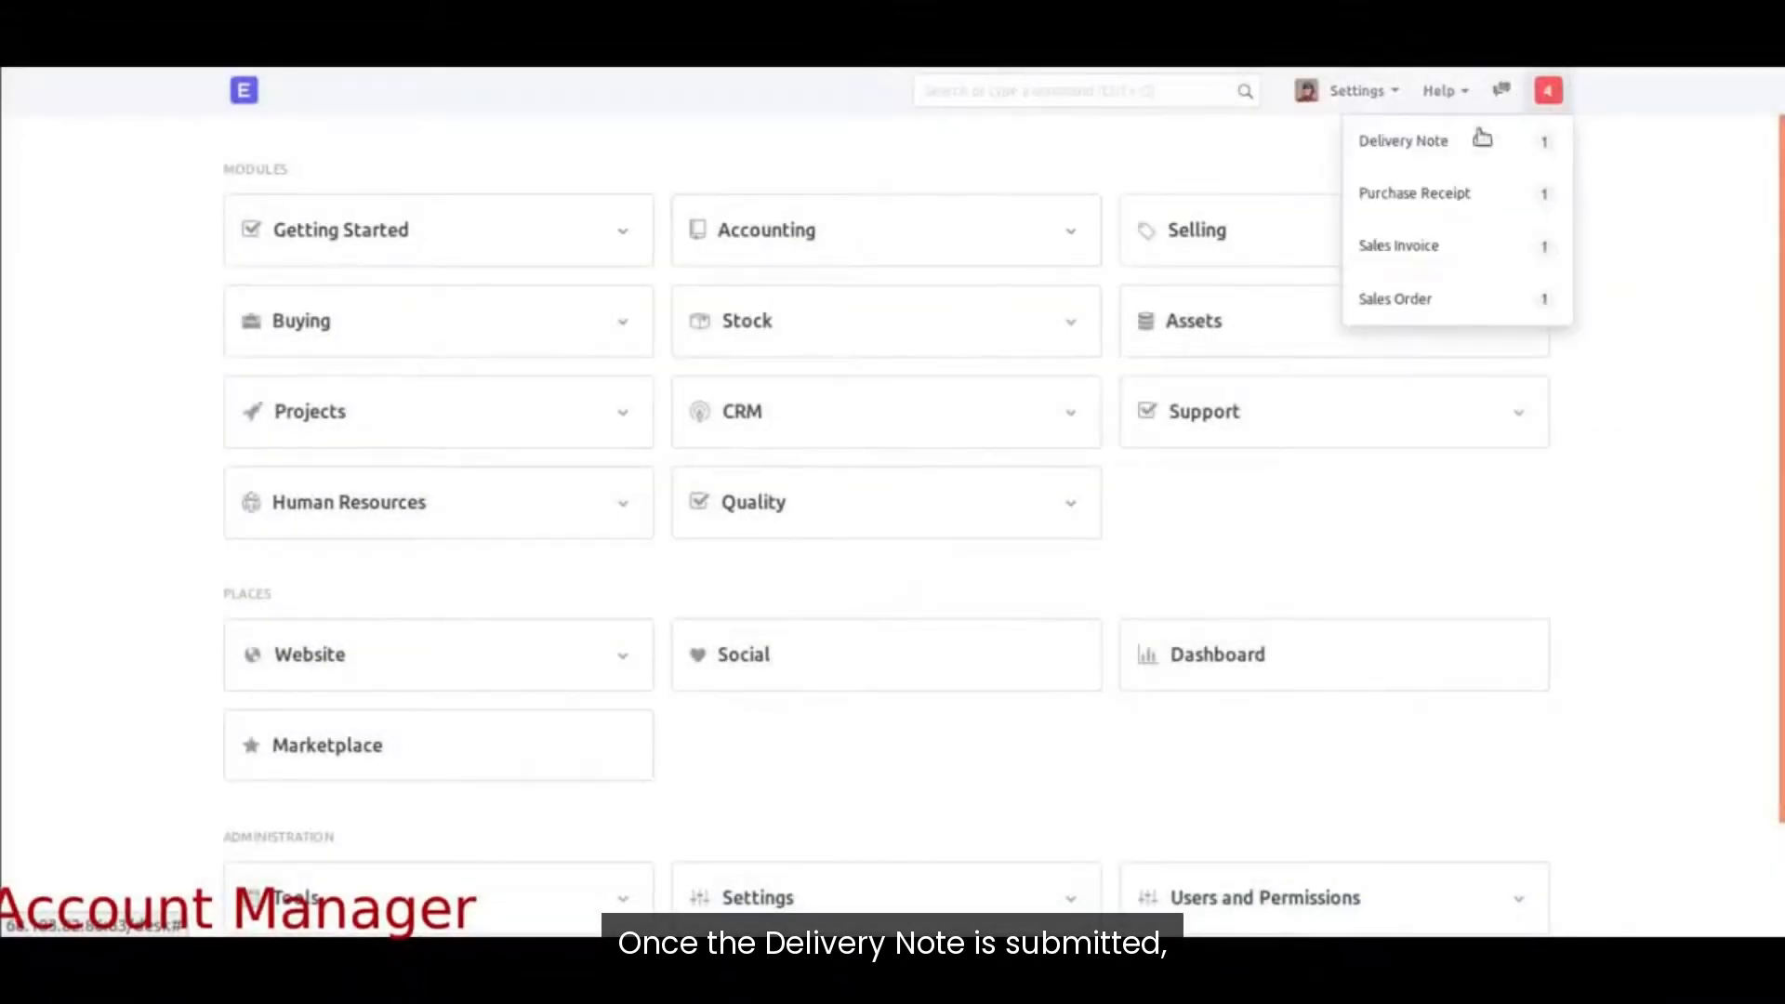
pyautogui.click(1454, 148)
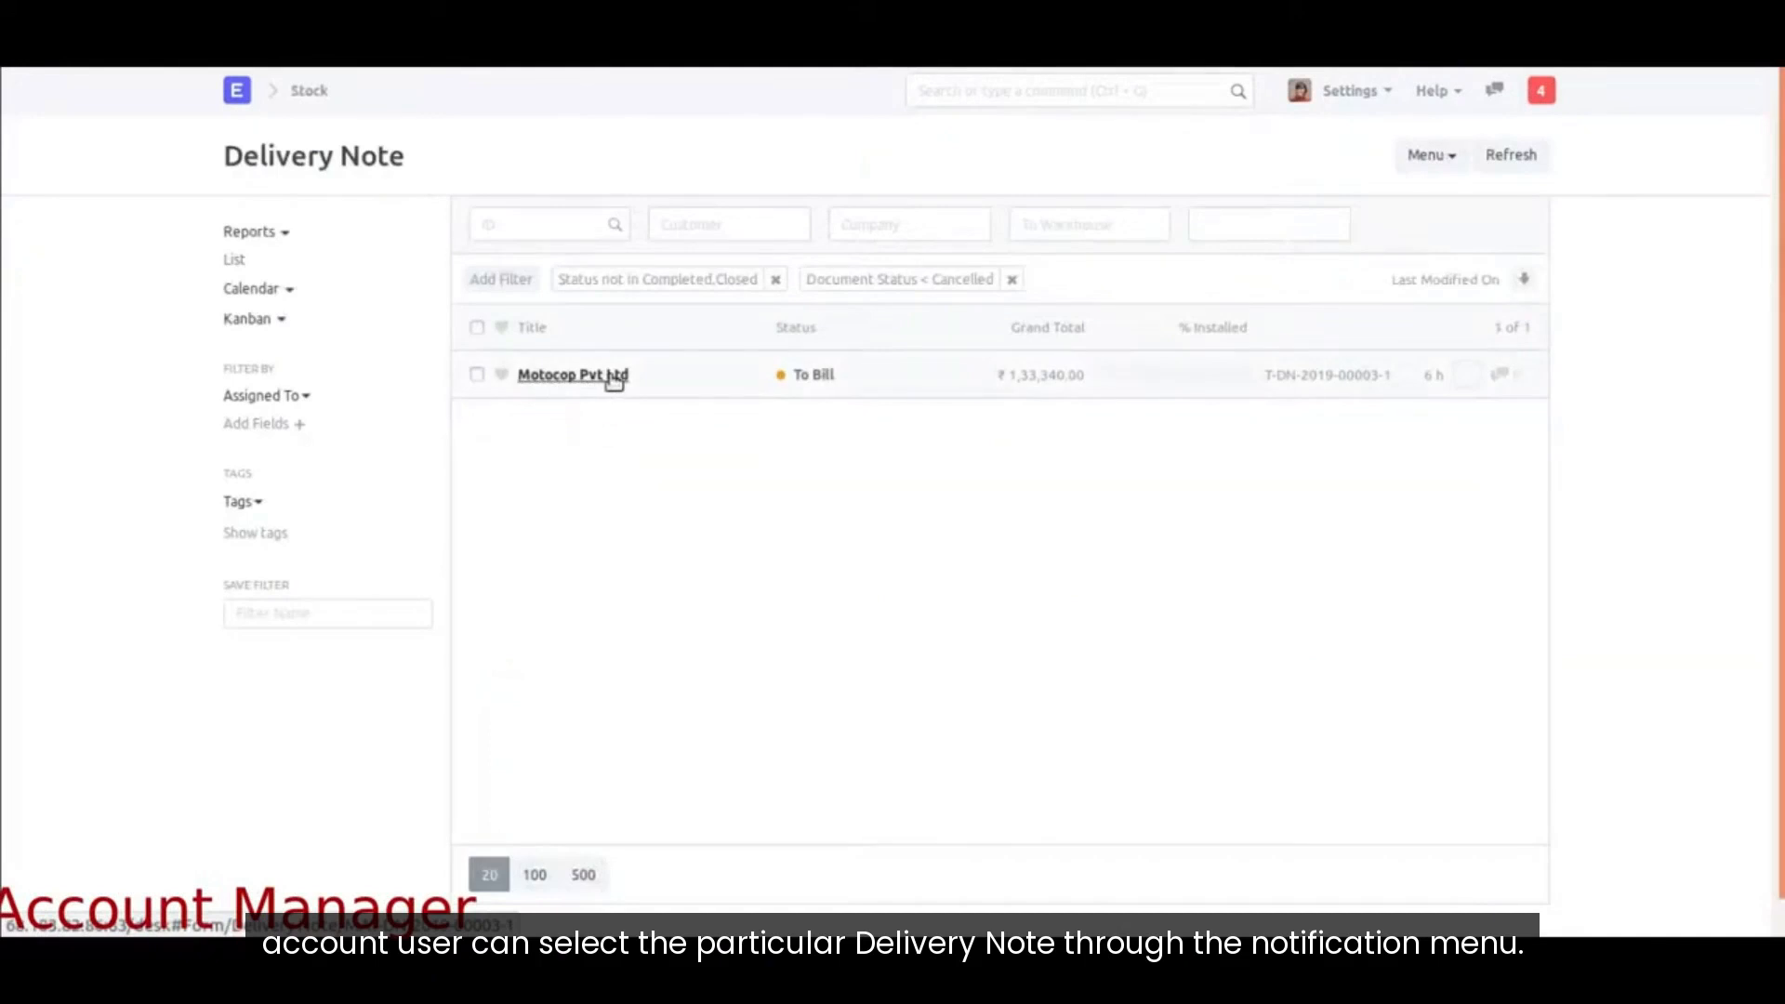
pyautogui.click(1155, 385)
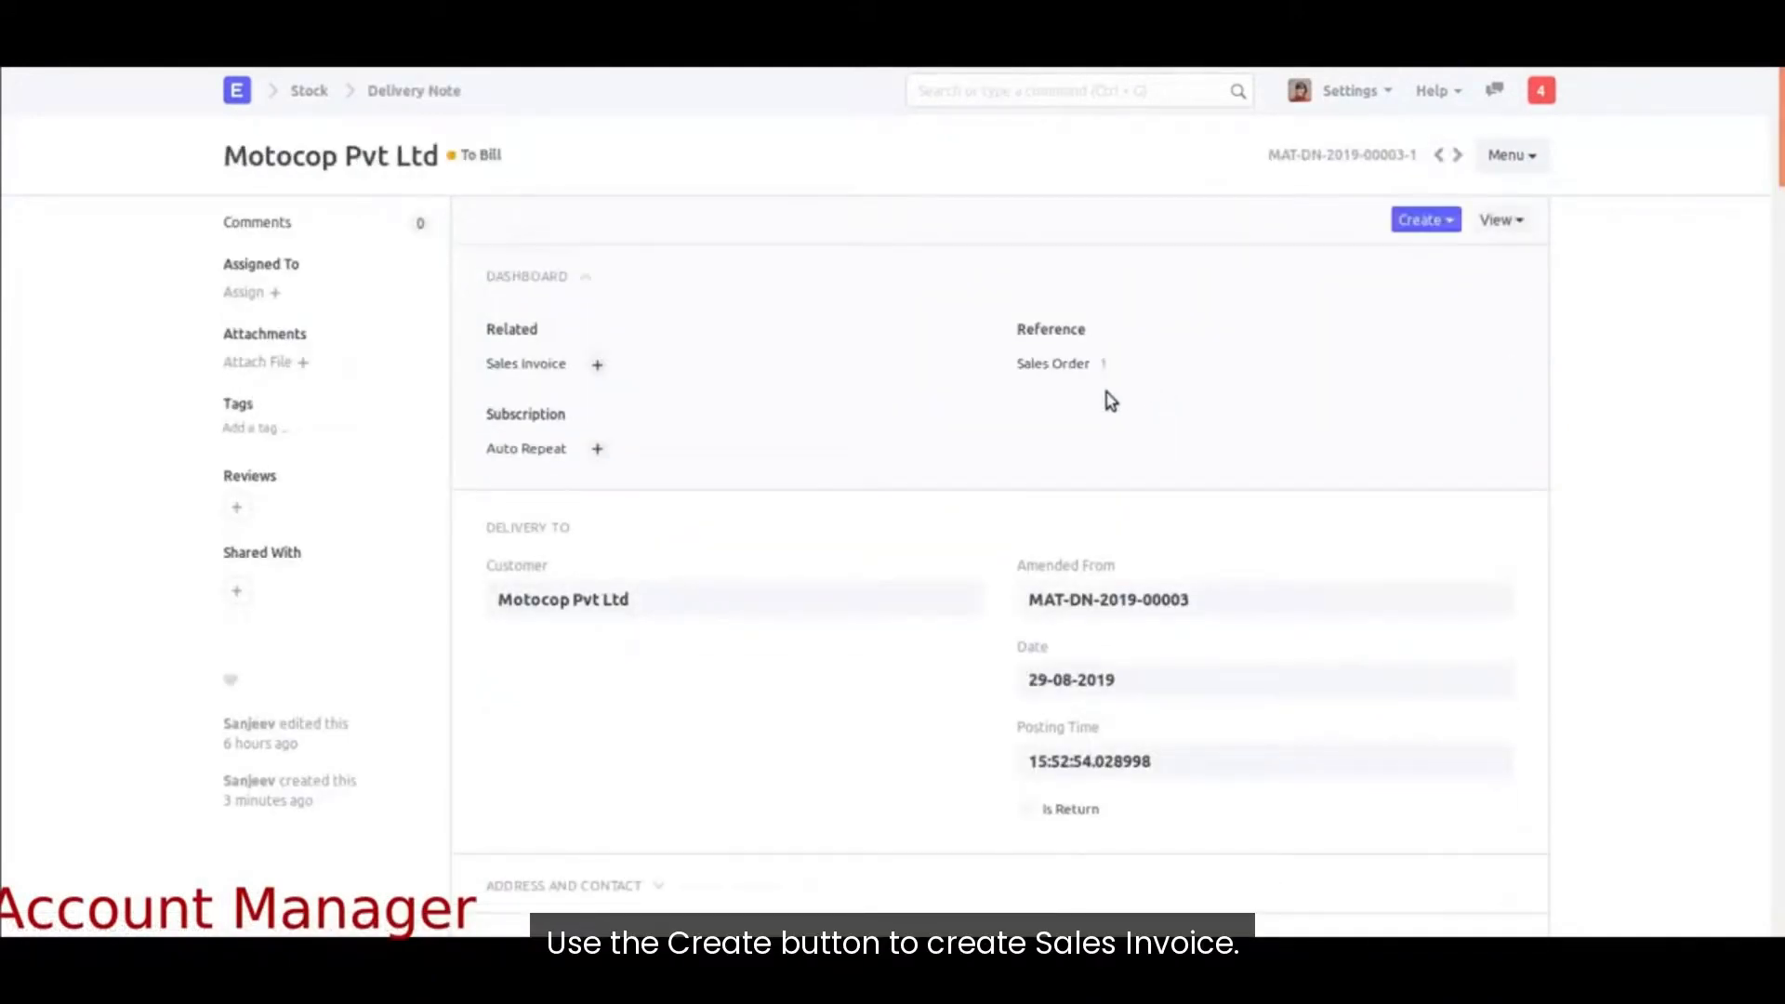
pyautogui.click(1437, 225)
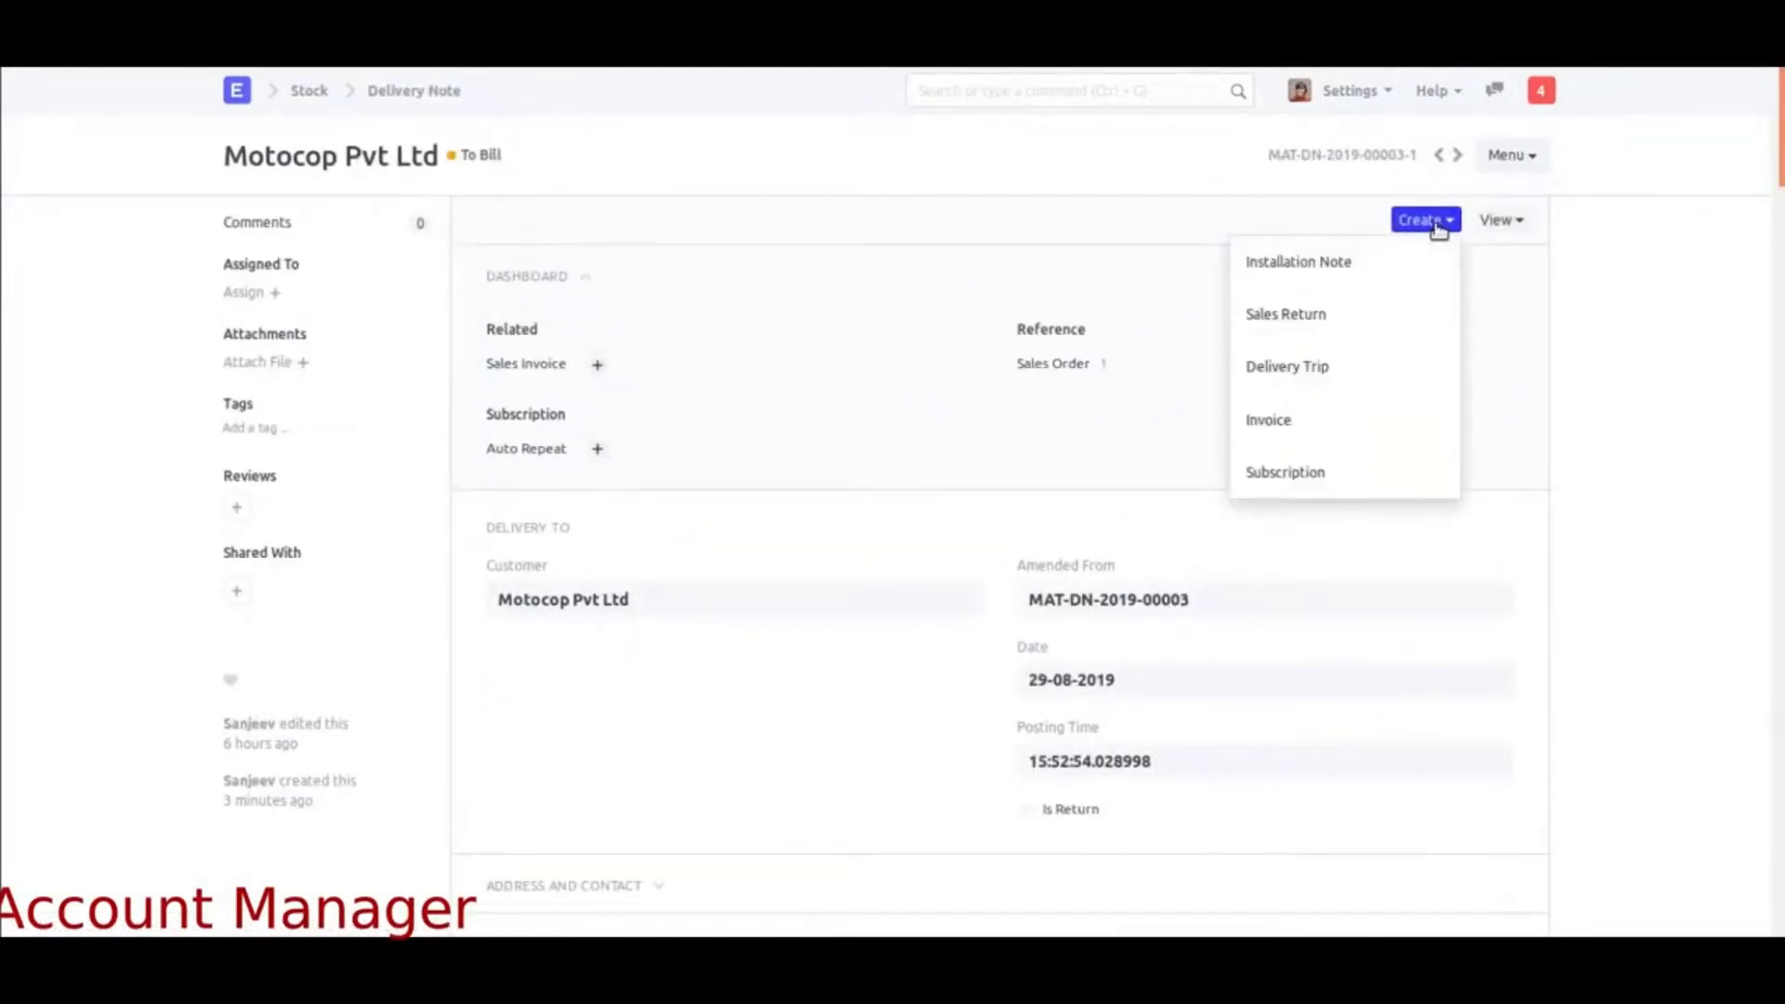
pyautogui.click(1270, 432)
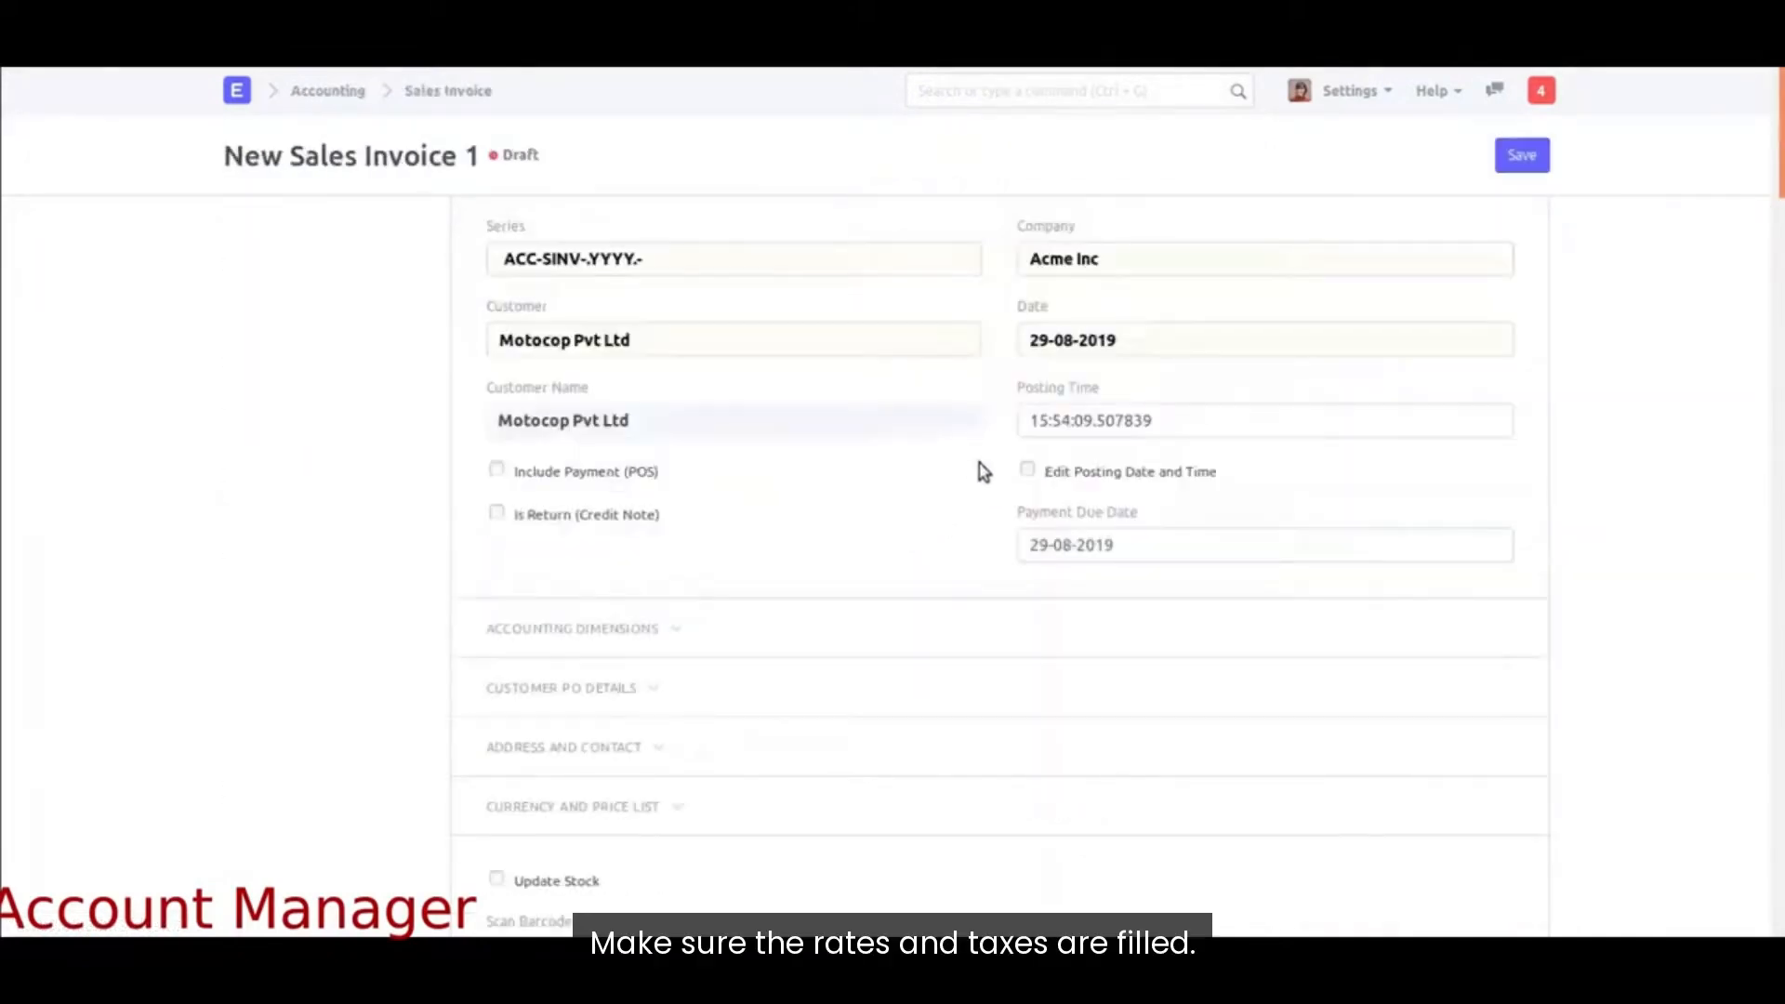
# Step: Check the item rates and taxes in the new Motocop Pvt Ltd sales invoice, and save and submit it
pyautogui.scroll(-6, 909, 472)
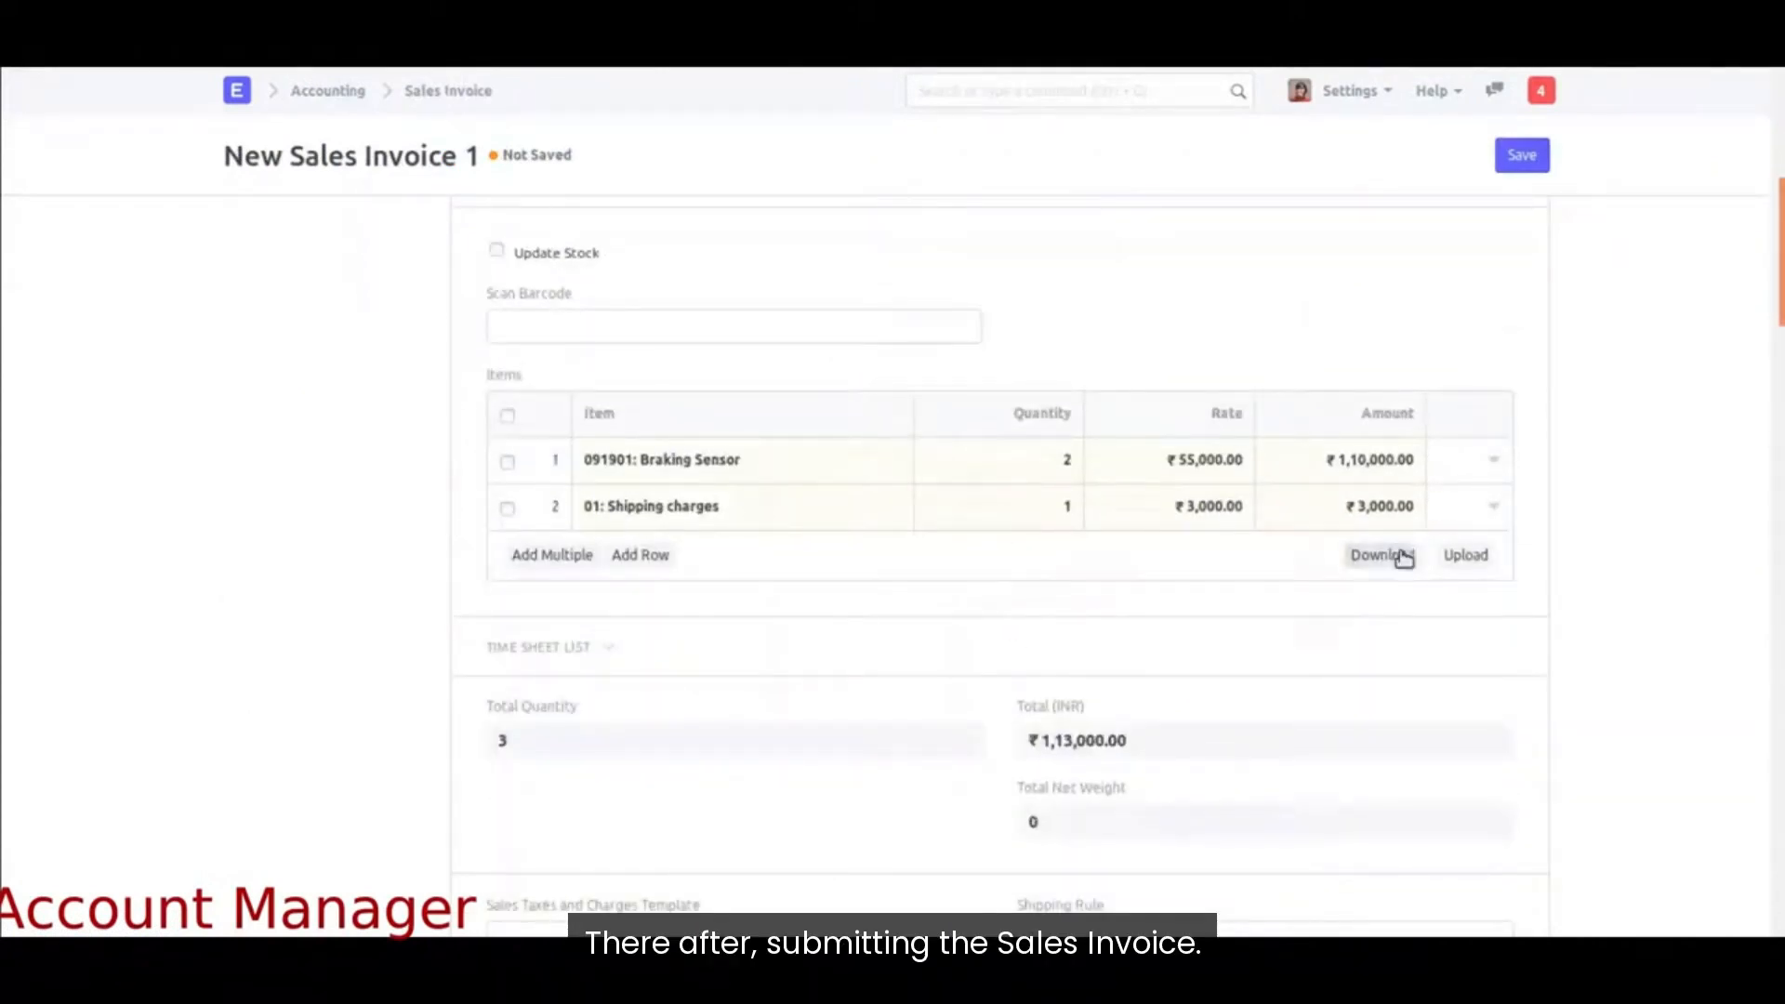
pyautogui.scroll(-9, 1411, 561)
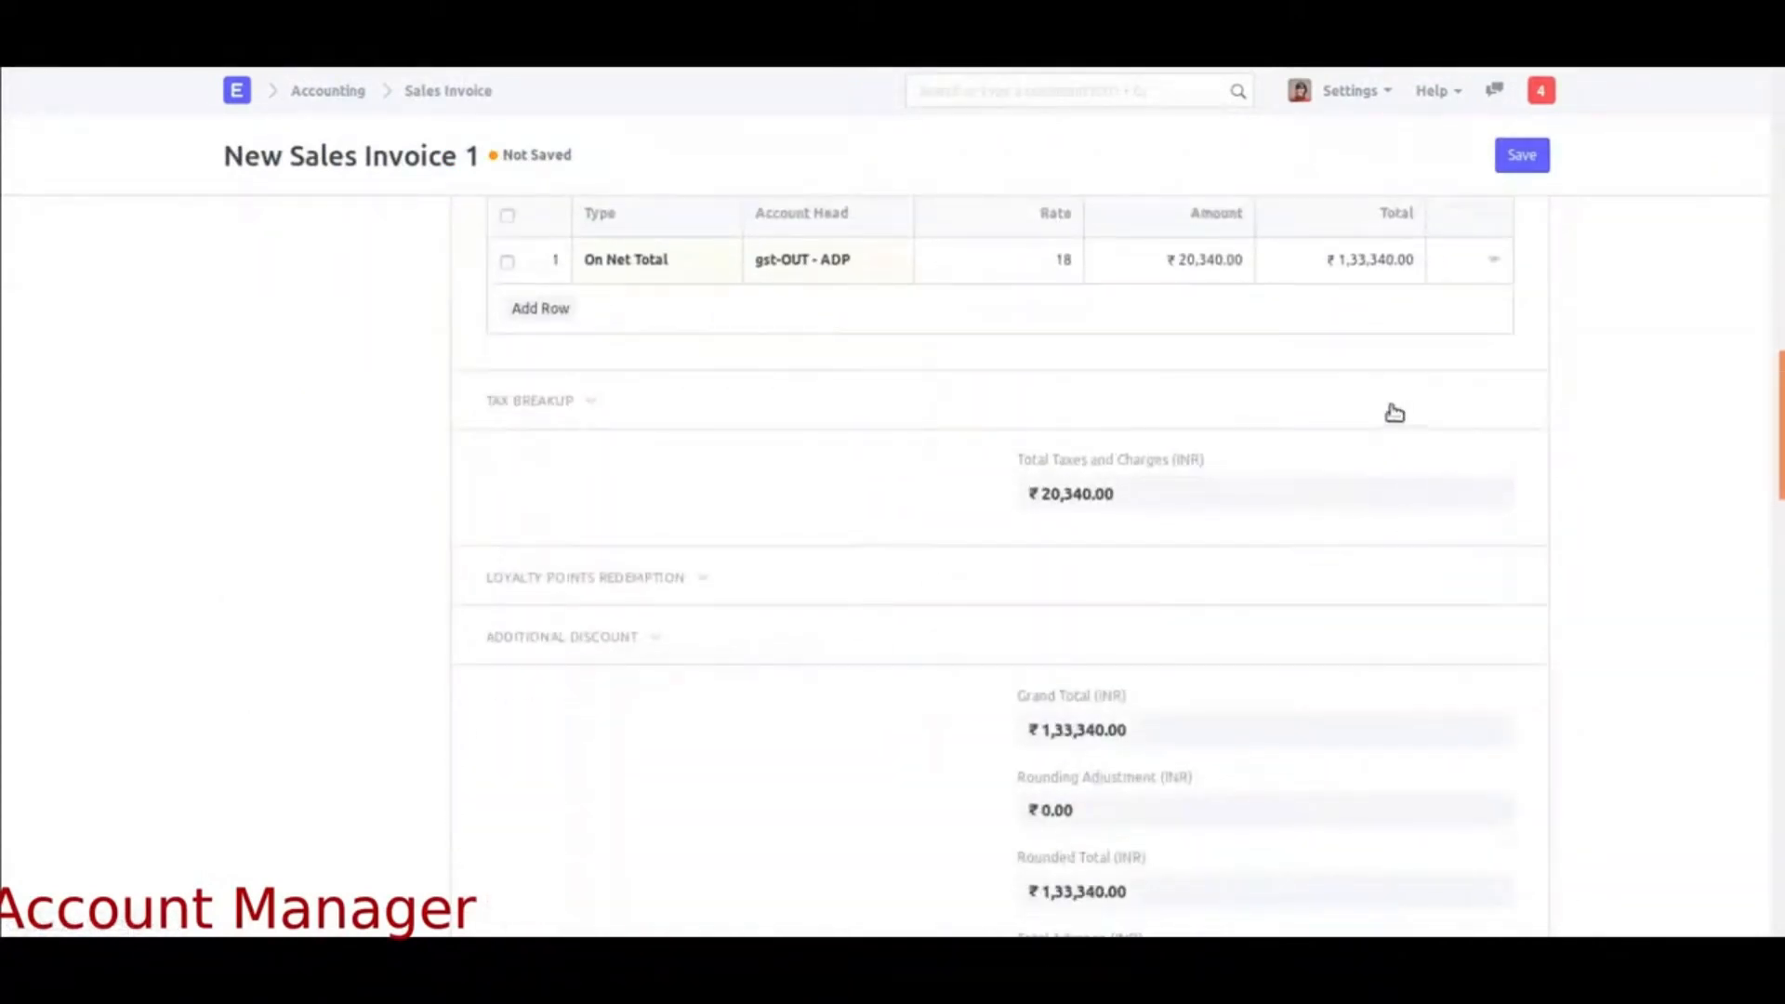
pyautogui.click(1506, 167)
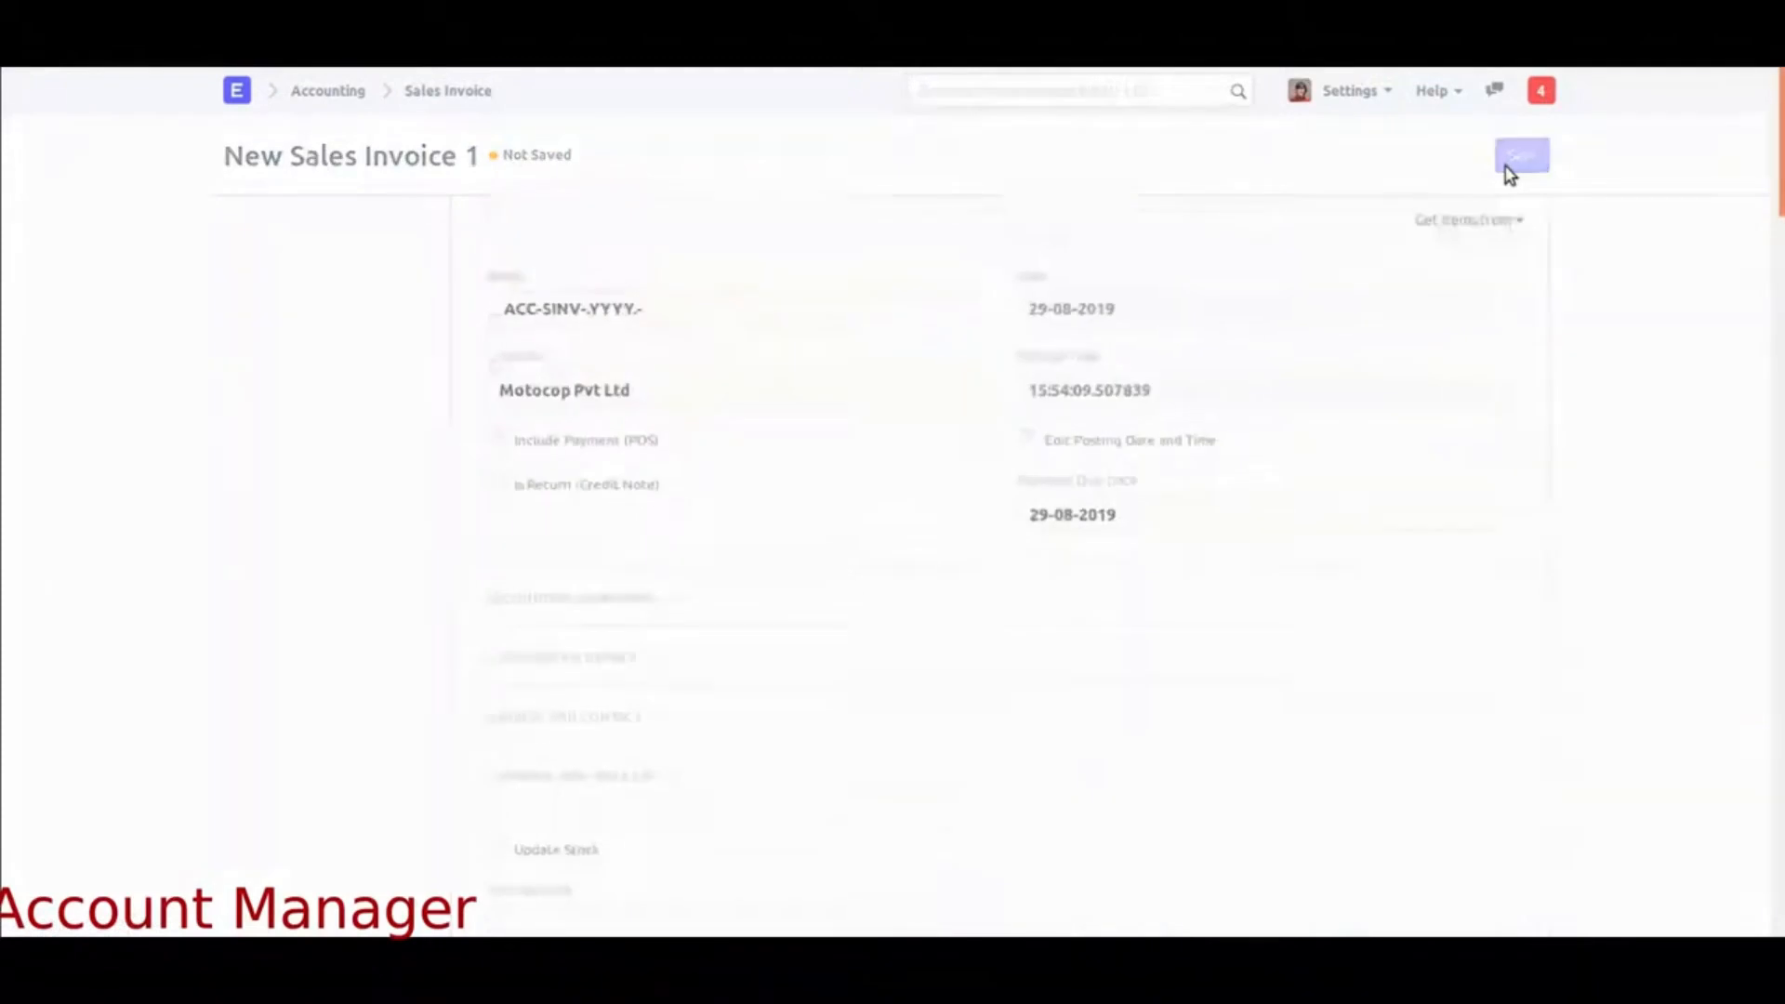
pyautogui.click(1476, 169)
pyautogui.click(1185, 131)
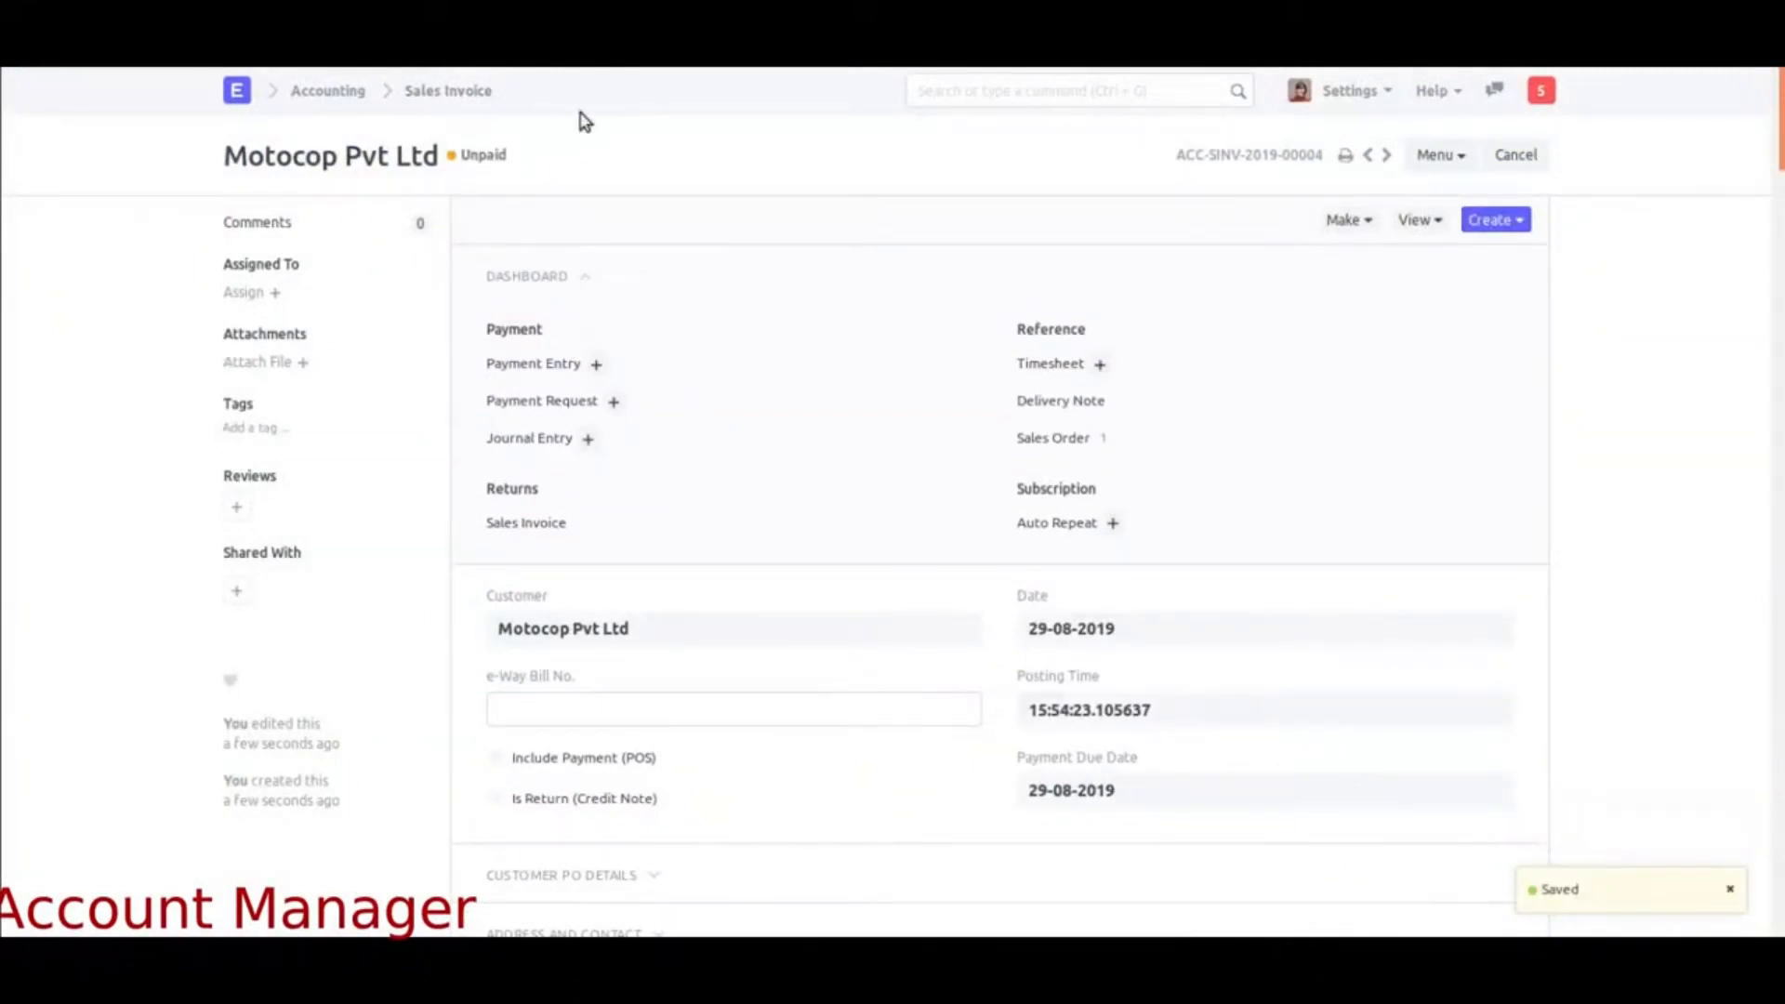
pyautogui.click(1540, 90)
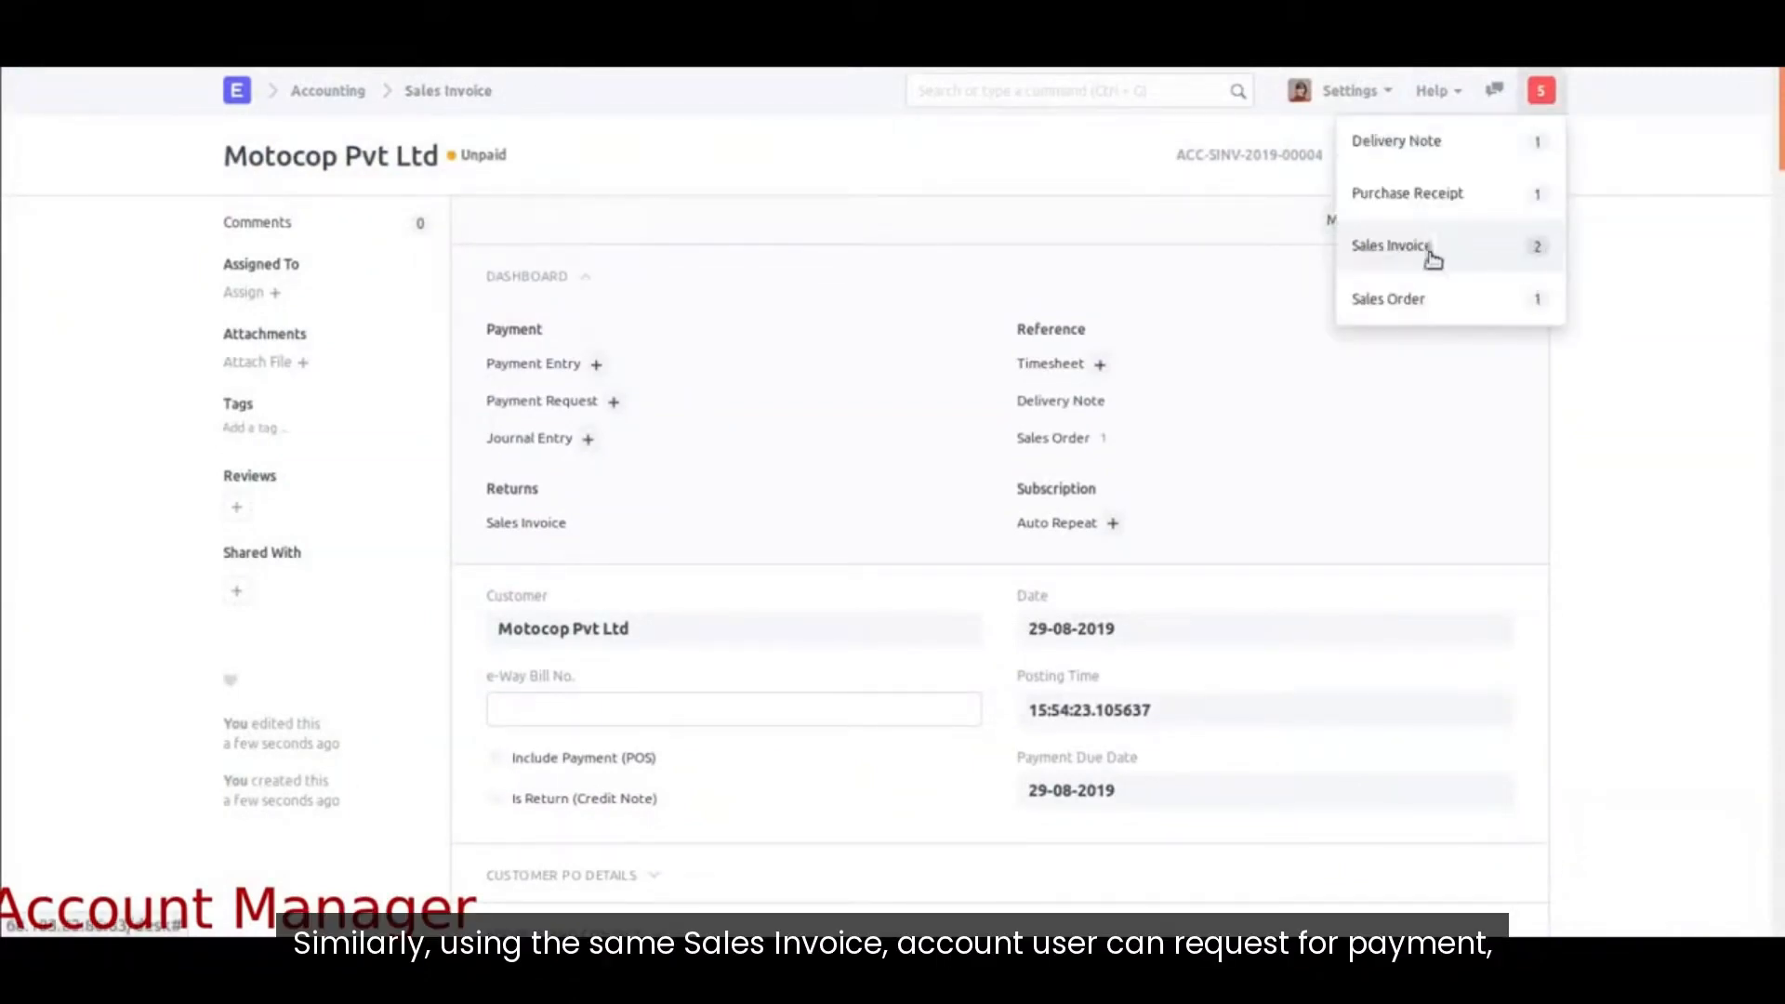
pyautogui.click(1303, 90)
pyautogui.click(1303, 90)
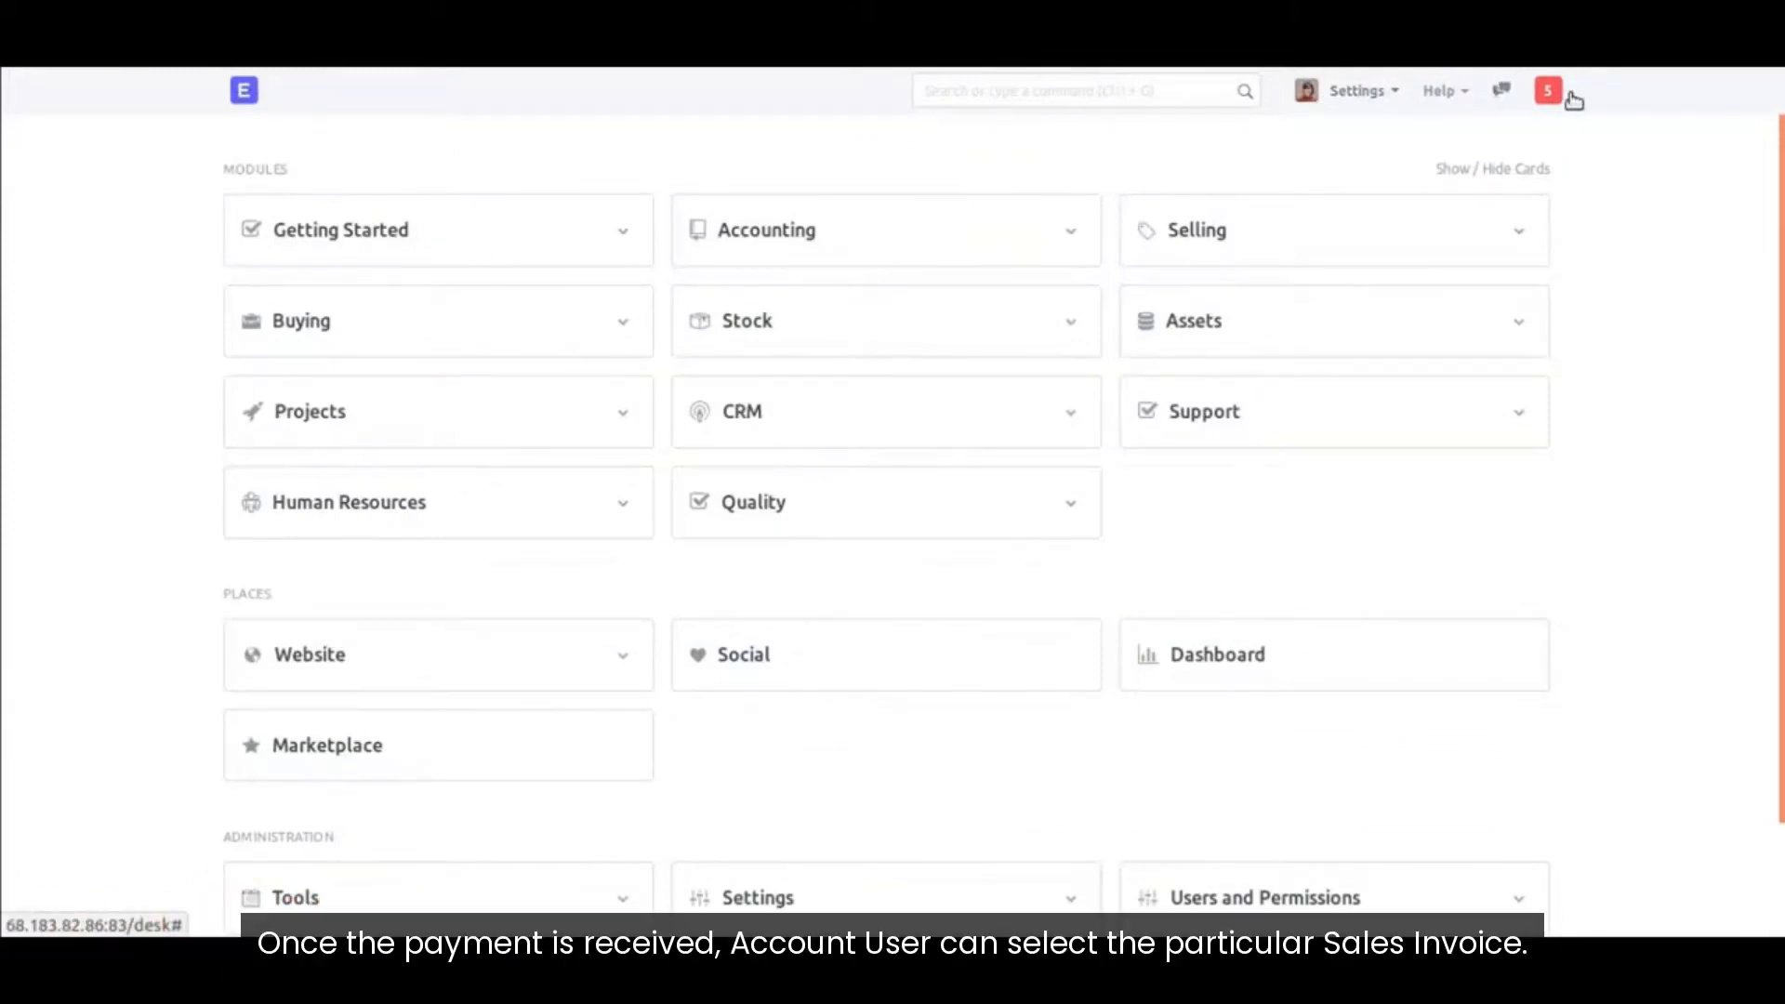
# Step: Open the unpaid Motocop Pvt Ltd sales invoice and create a payment entry from it
pyautogui.click(1547, 90)
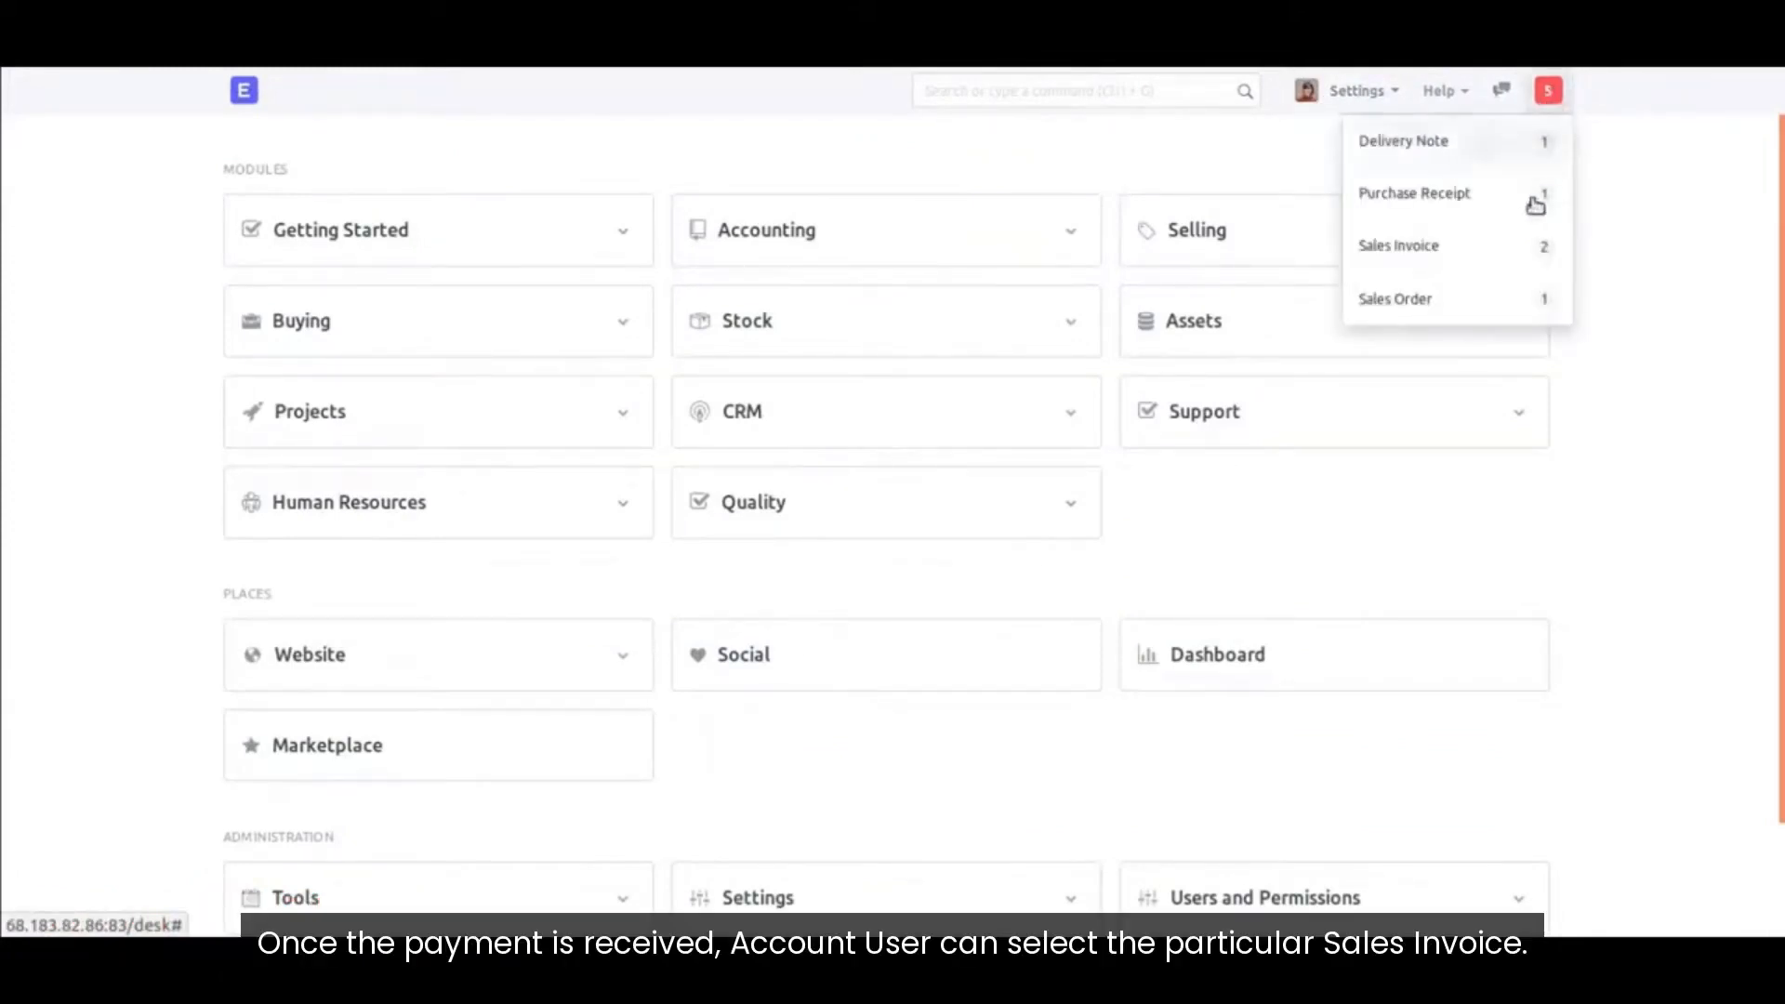
pyautogui.click(1414, 247)
pyautogui.click(602, 377)
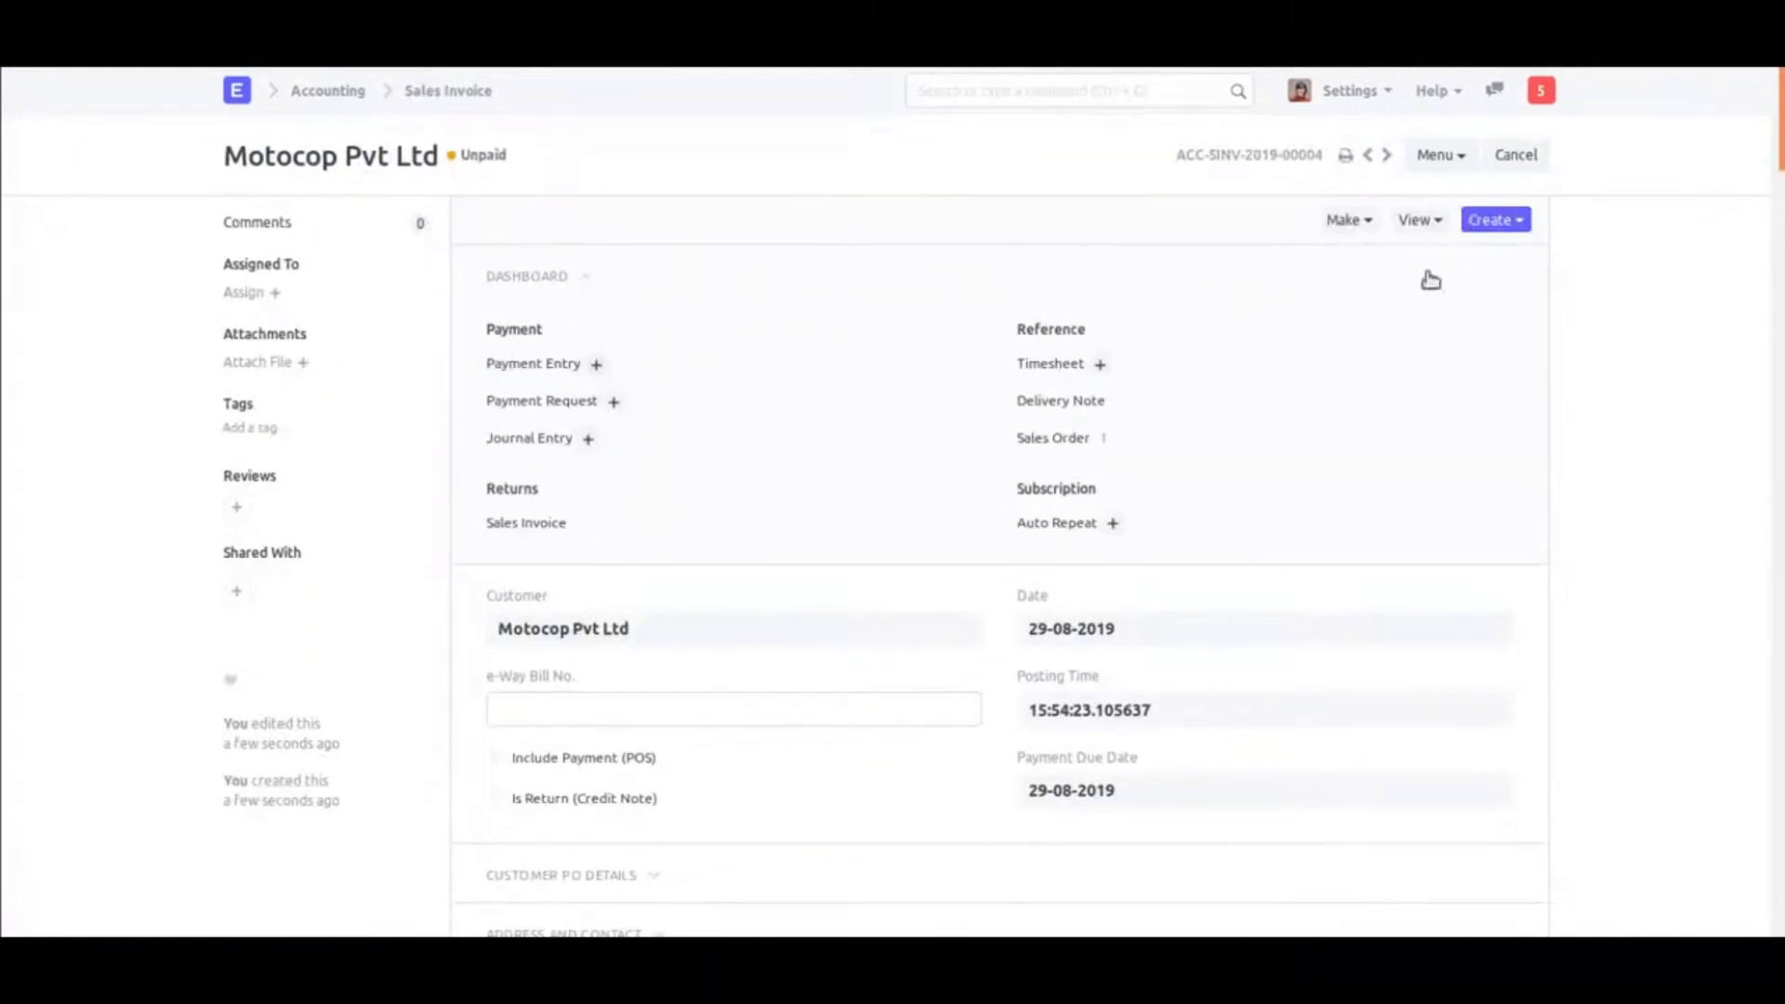
pyautogui.click(1499, 223)
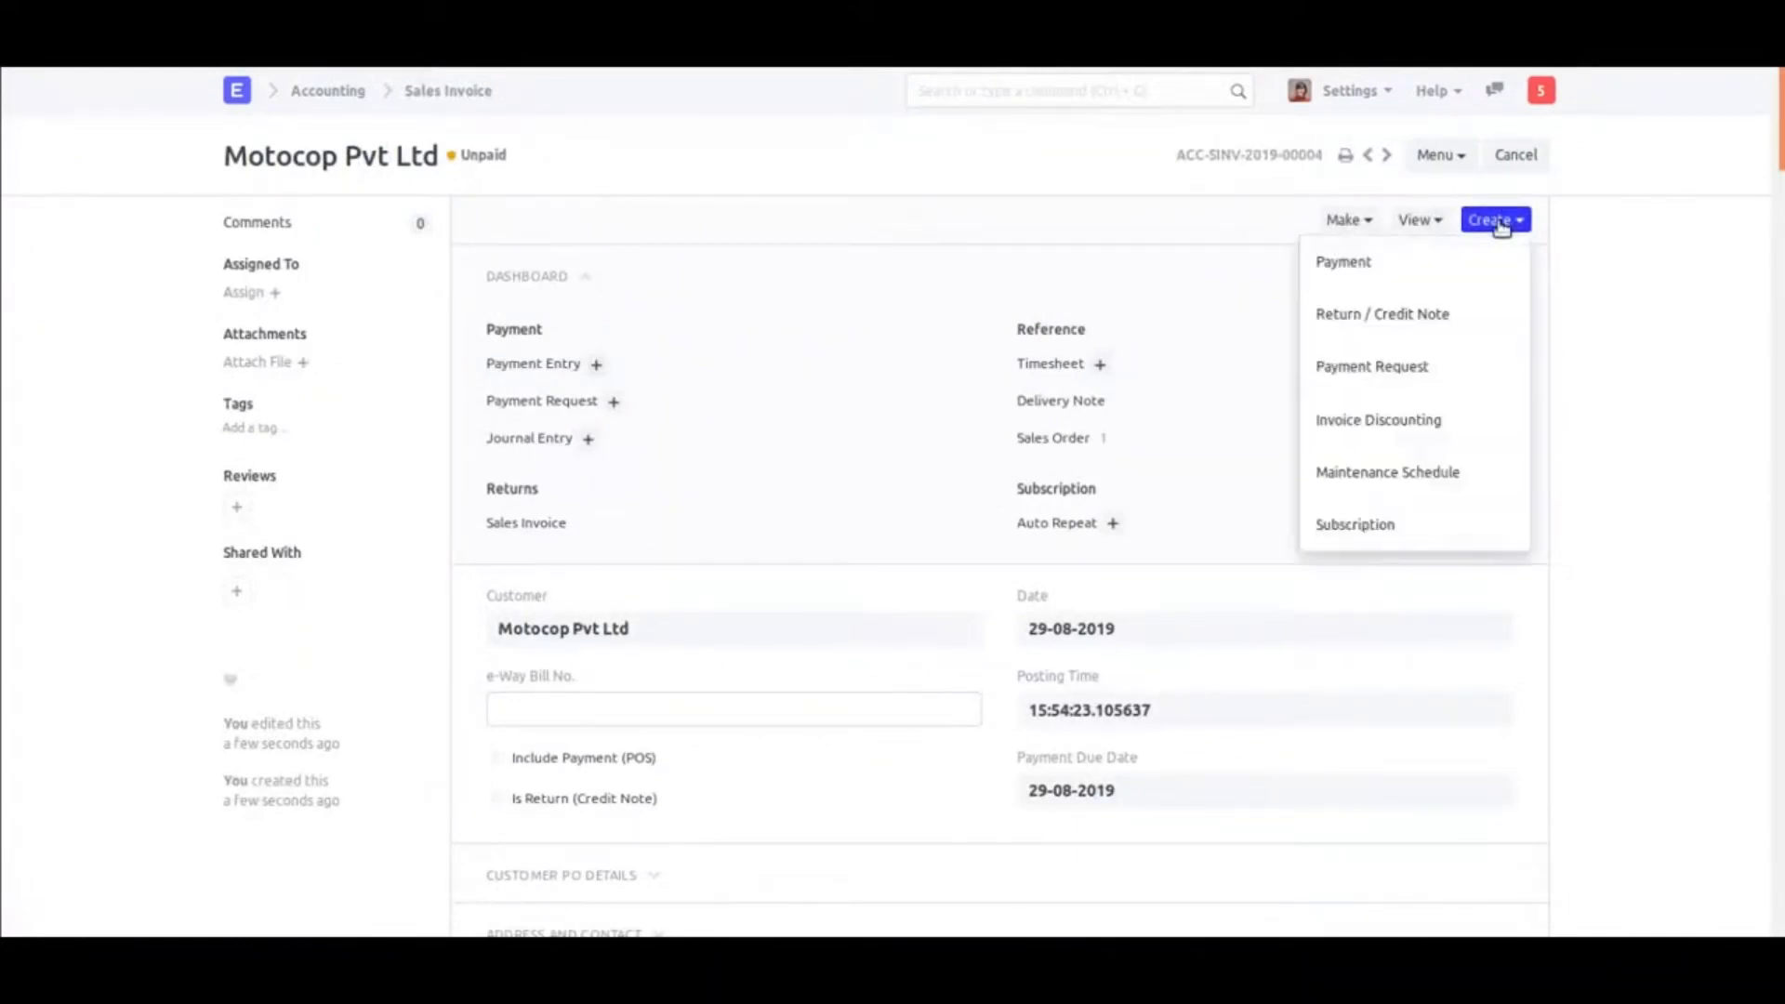
pyautogui.click(1362, 276)
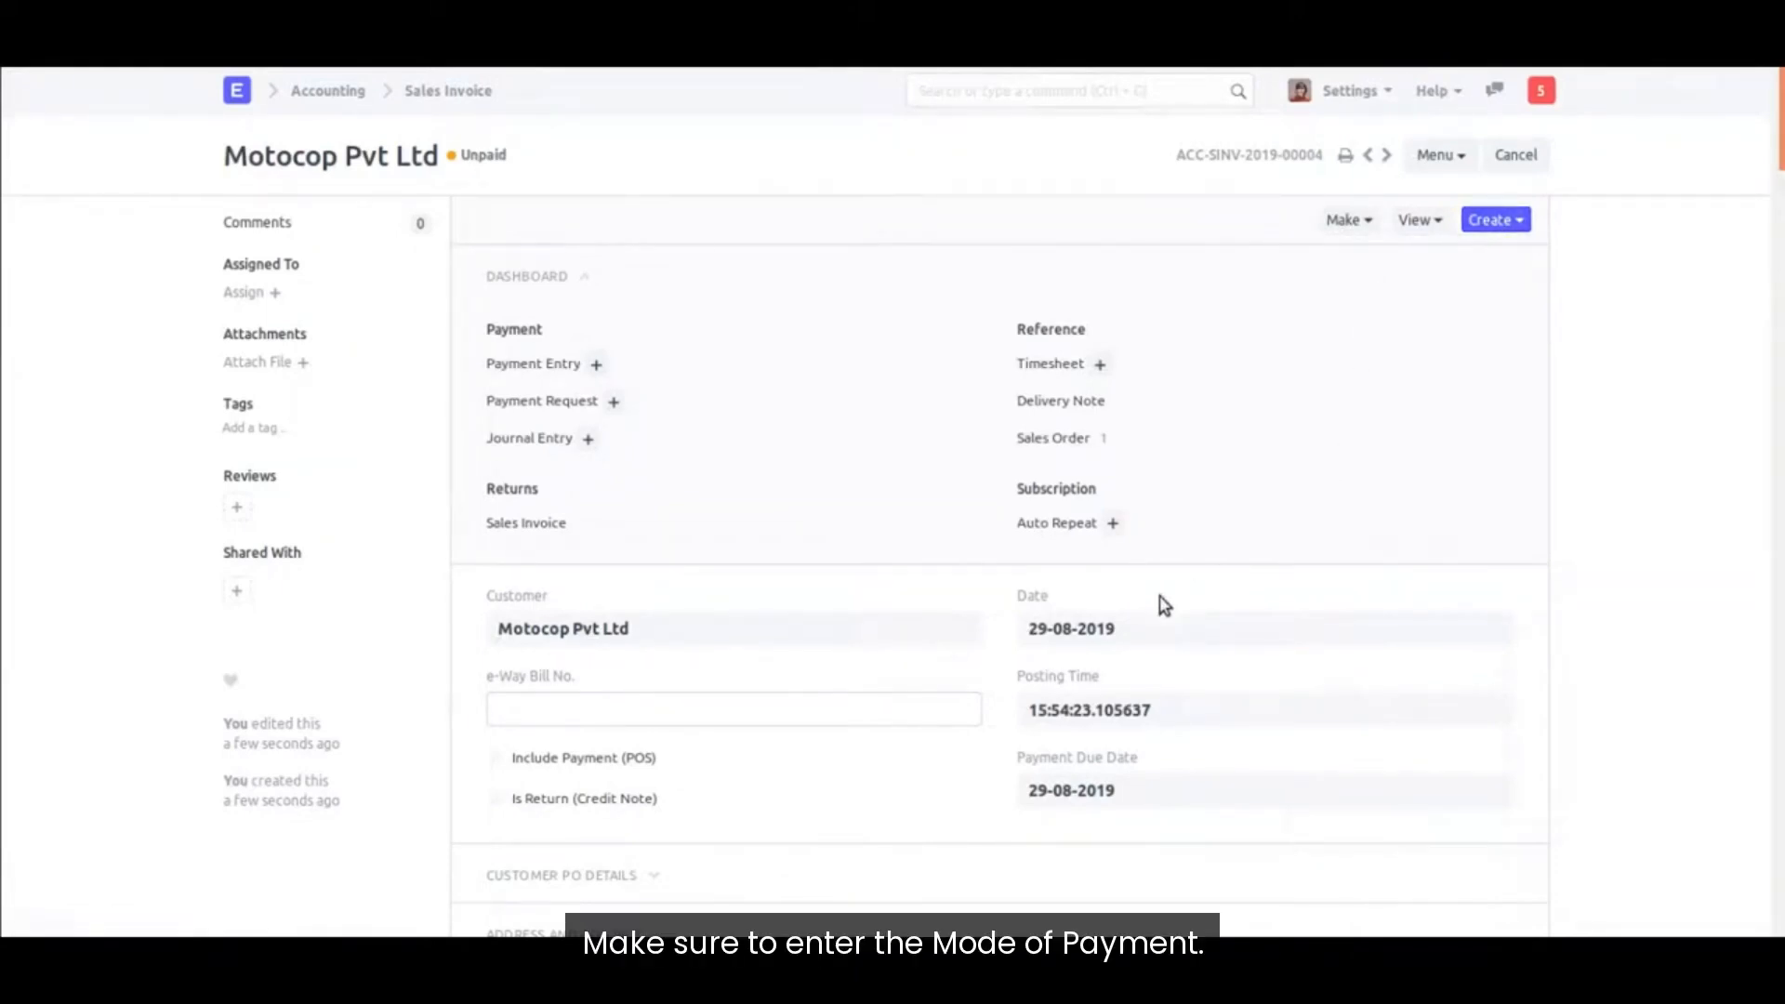
# Step: Set the payment entry's mode of payment to Cash and enter 133340 as the amount in the payment references table
pyautogui.click(1076, 386)
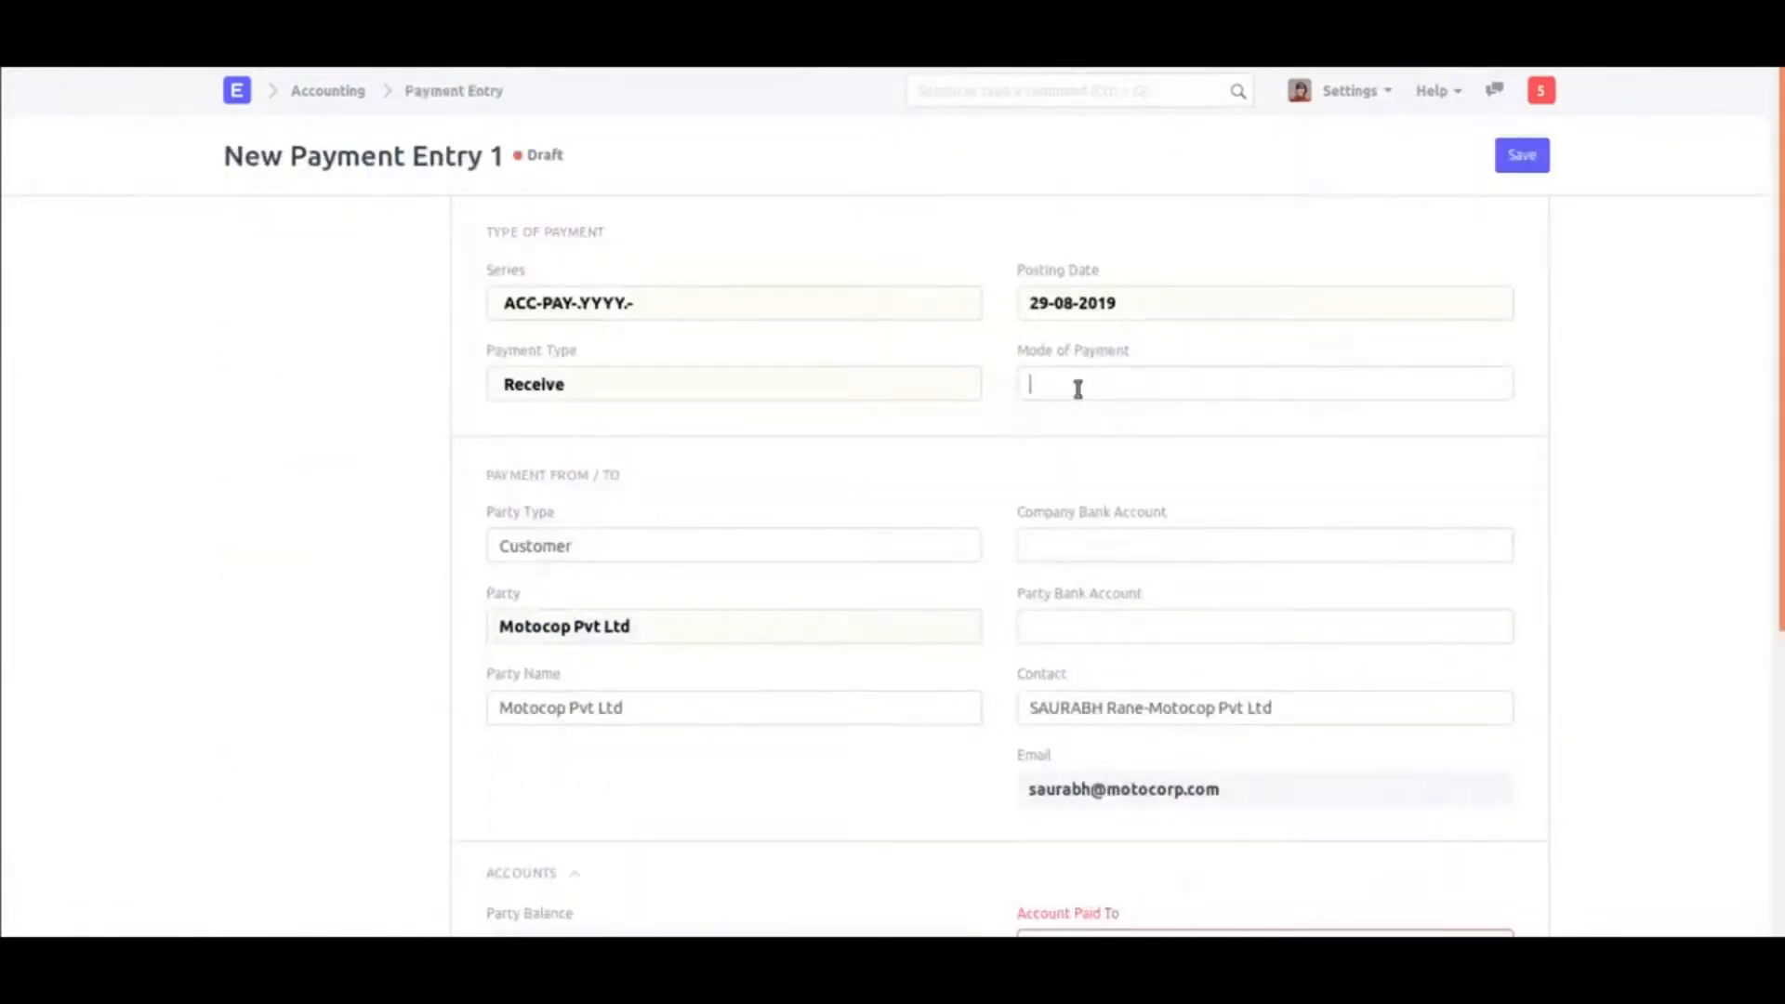
pyautogui.write('CASH')
pyautogui.click(1116, 420)
pyautogui.scroll(-8, 1112, 410)
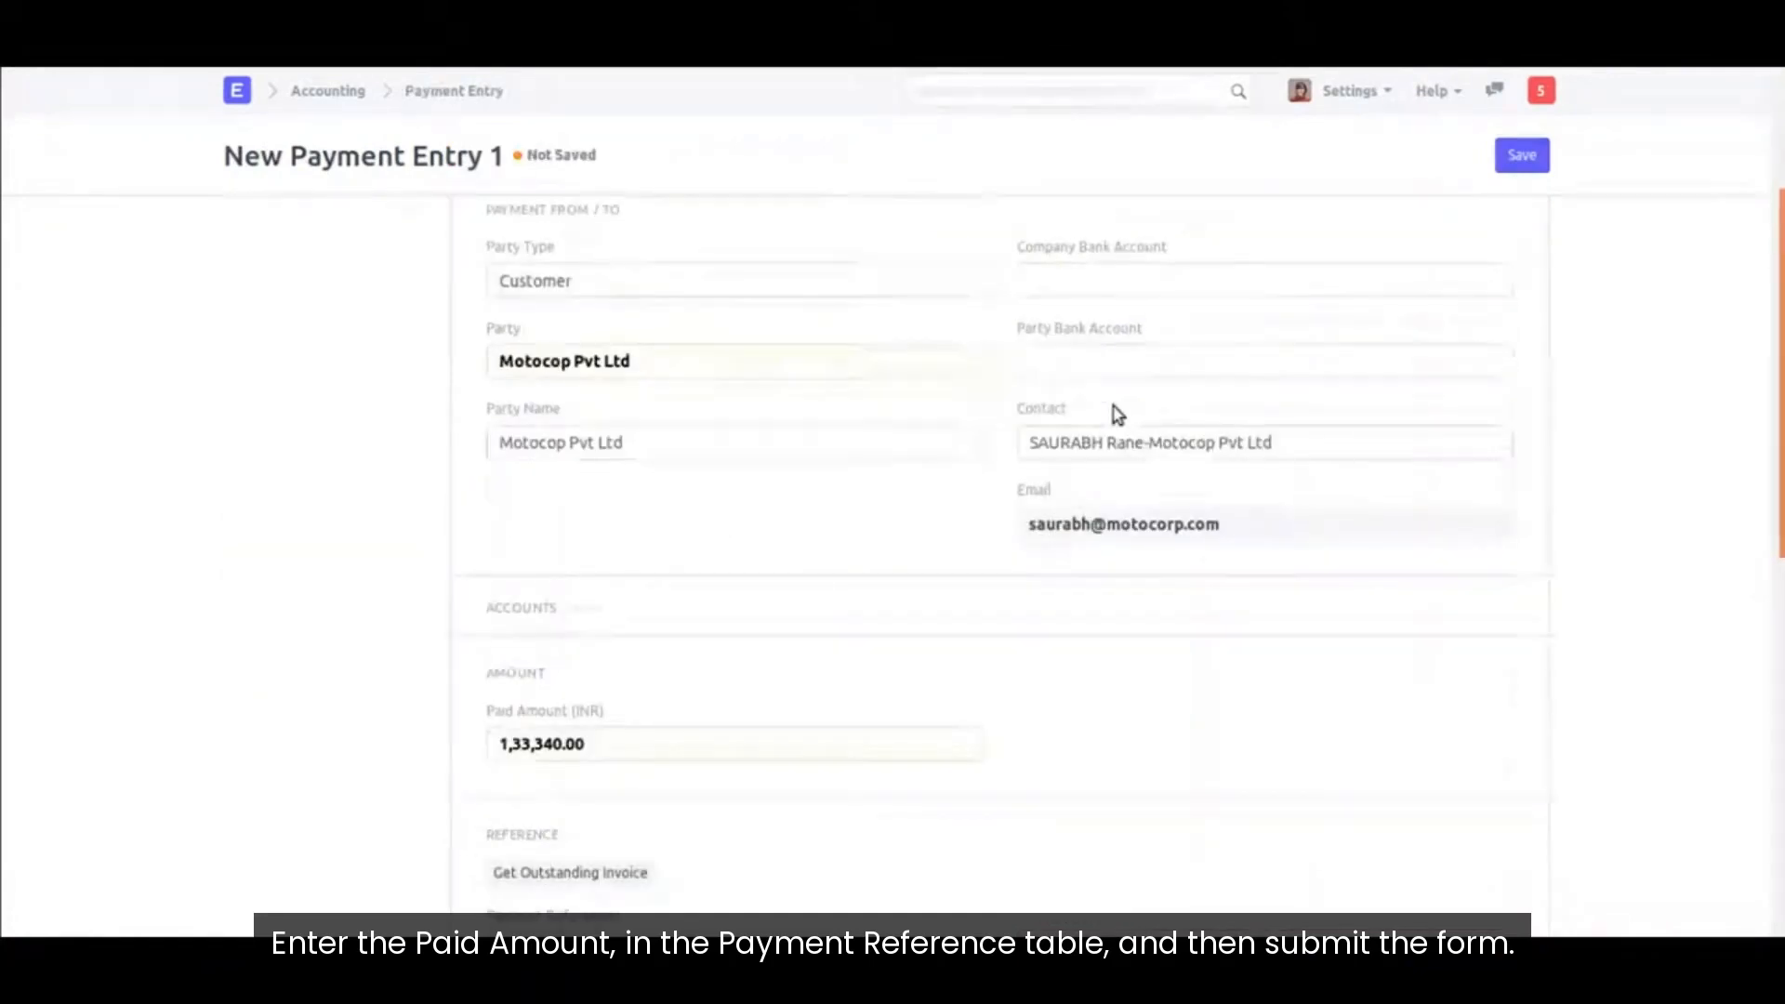
pyautogui.scroll(2, 1107, 418)
pyautogui.click(1337, 602)
pyautogui.write('133340')
# Step: Save and submit the Motocop Pvt Ltd payment entry, and open the sales invoice list to check the invoice's status
pyautogui.click(1519, 157)
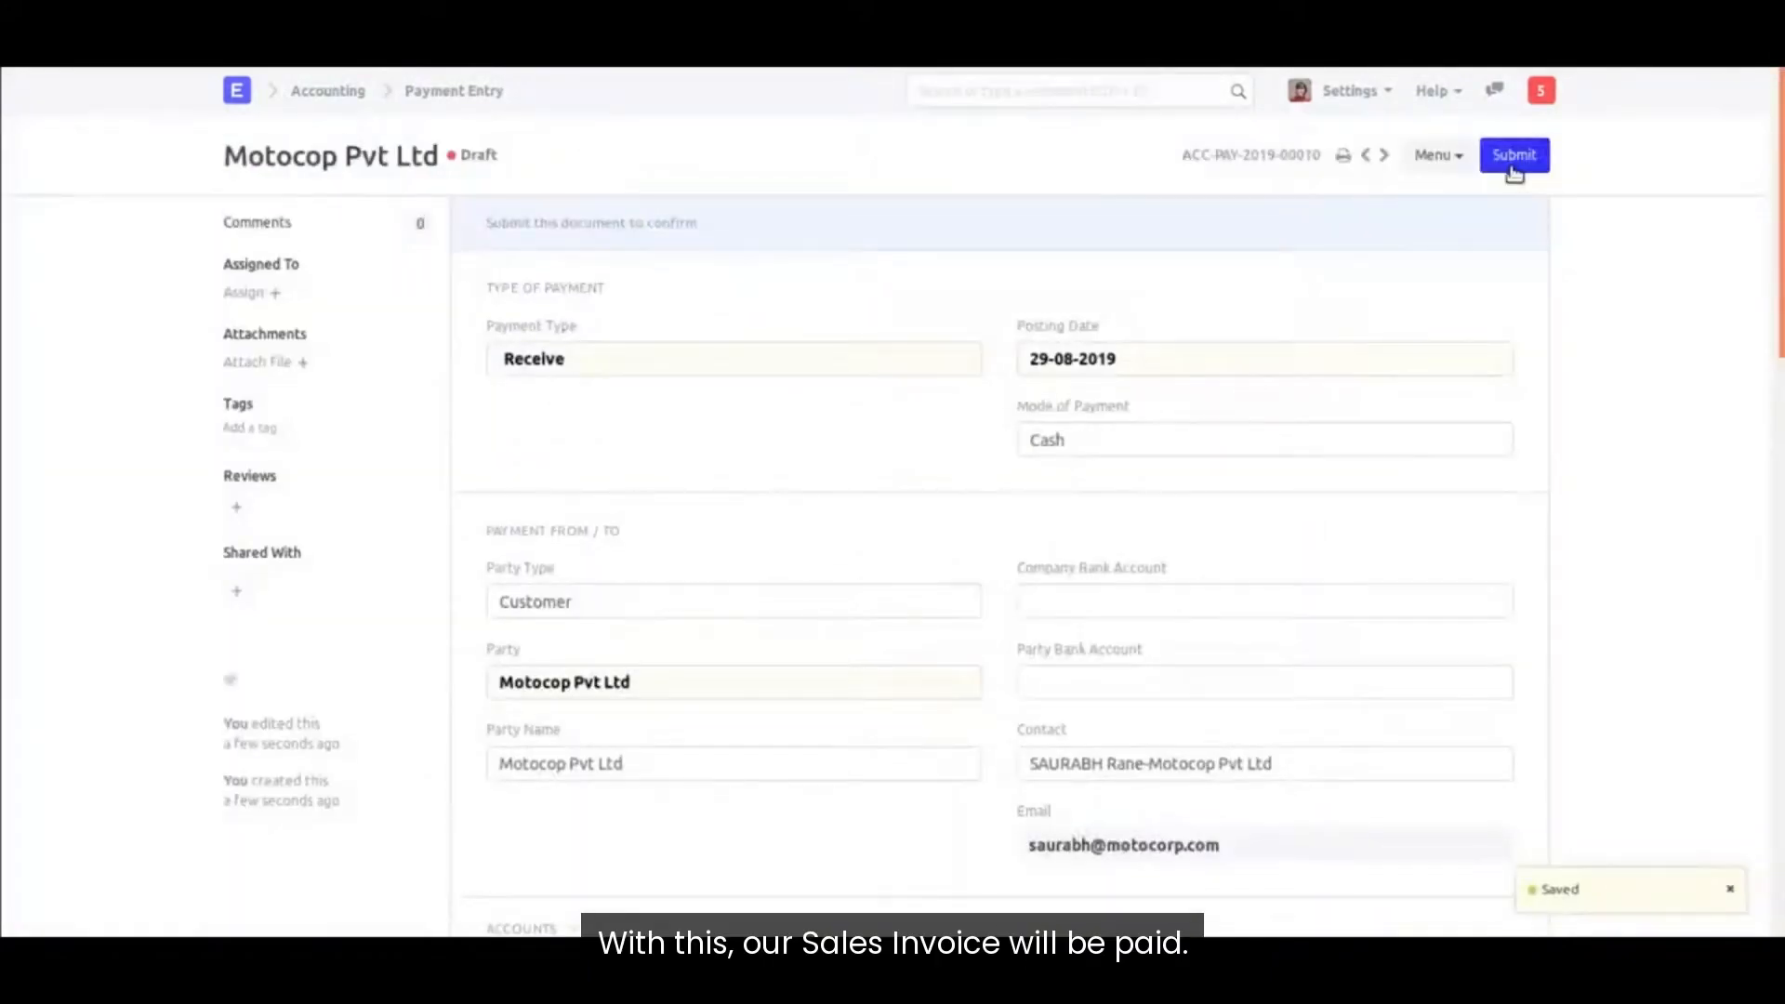
pyautogui.click(1513, 167)
pyautogui.click(1183, 132)
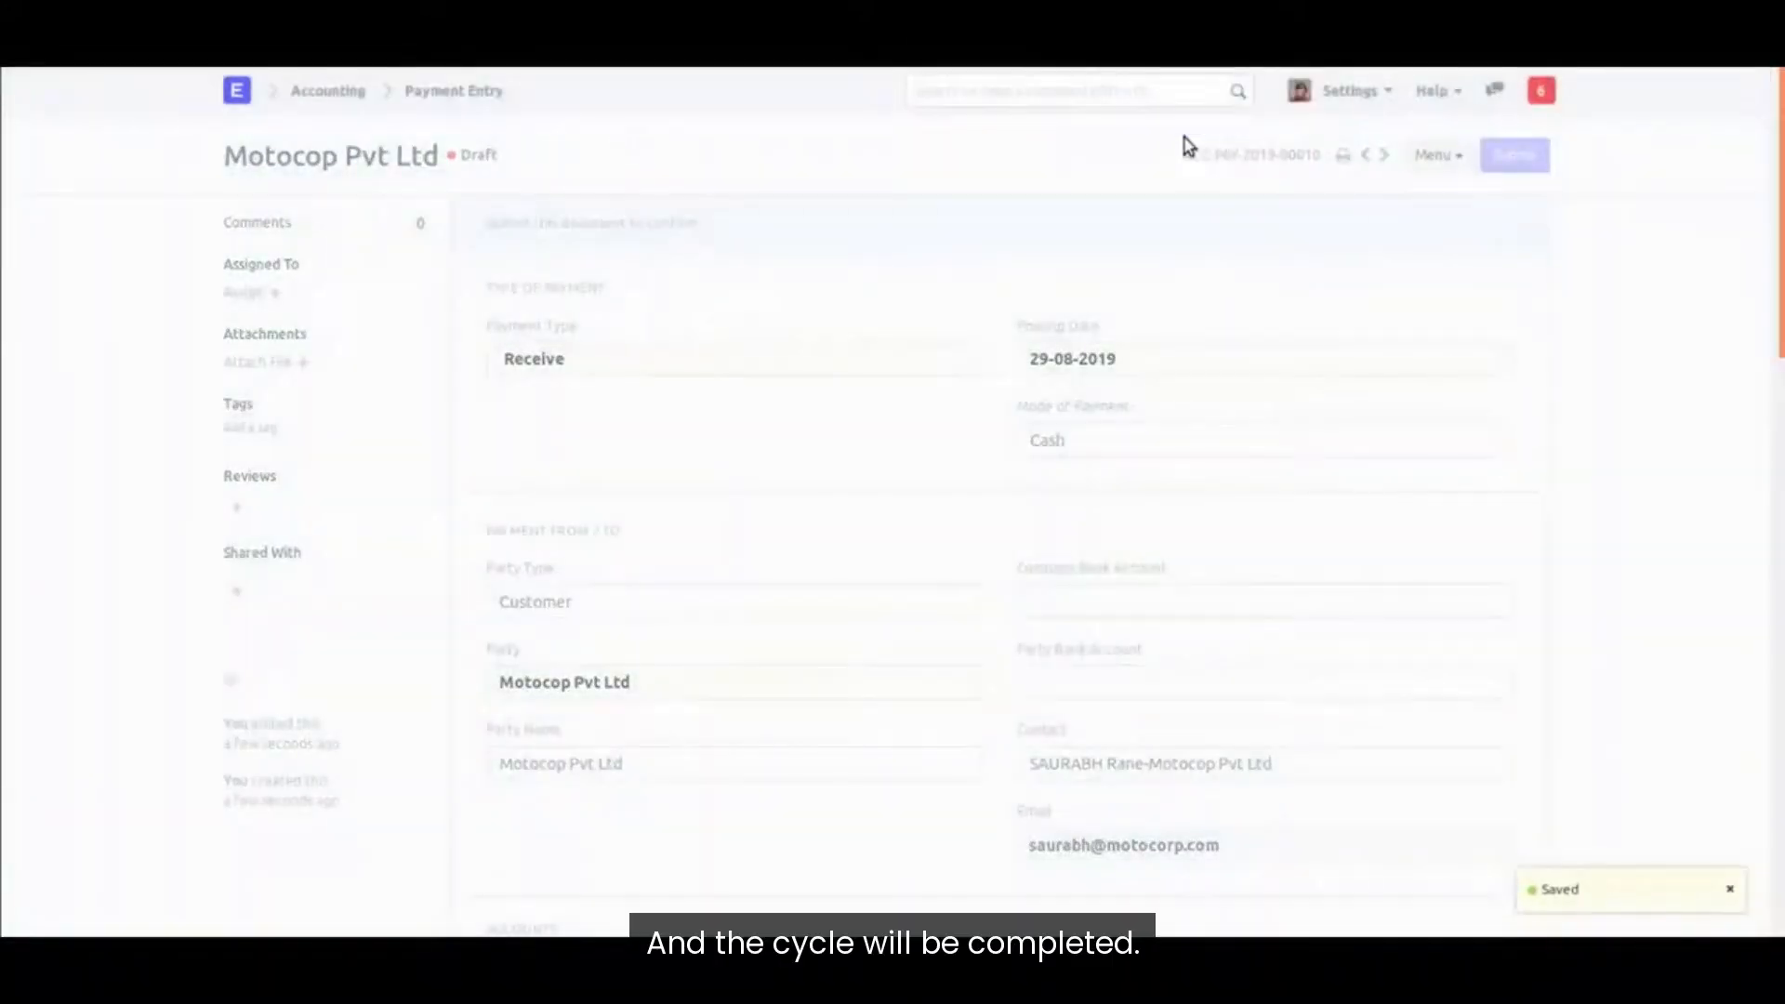
pyautogui.click(1540, 90)
pyautogui.click(1406, 260)
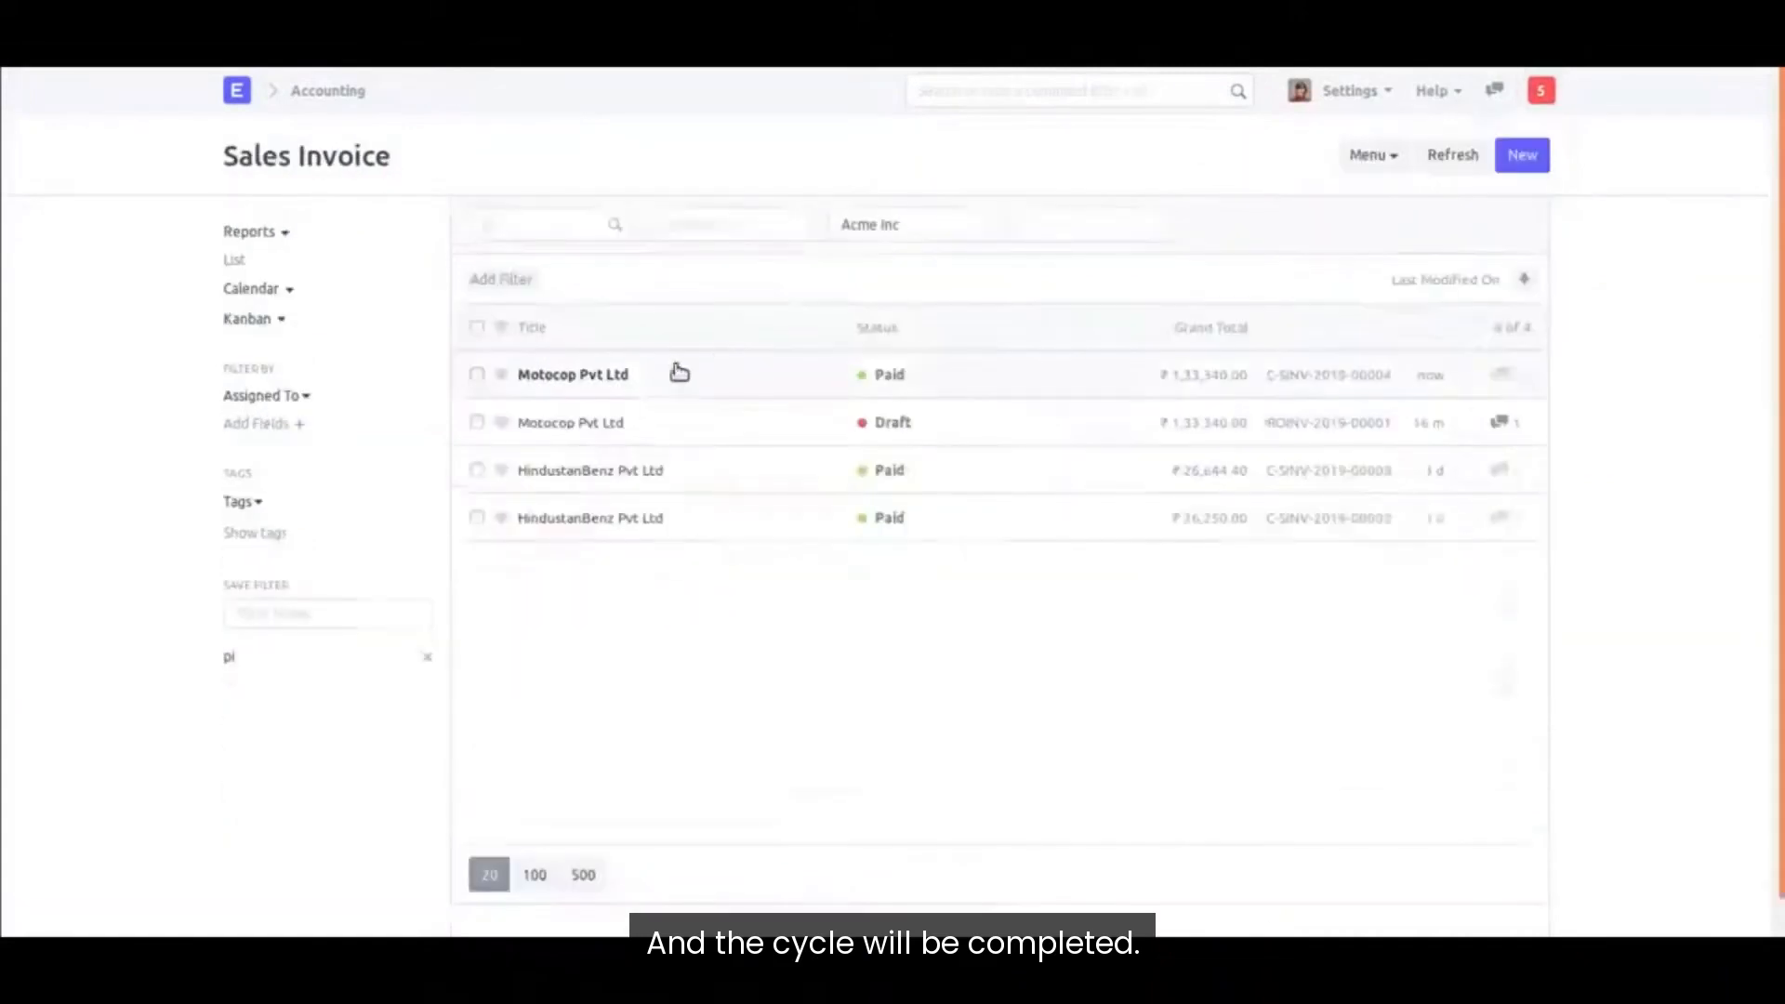